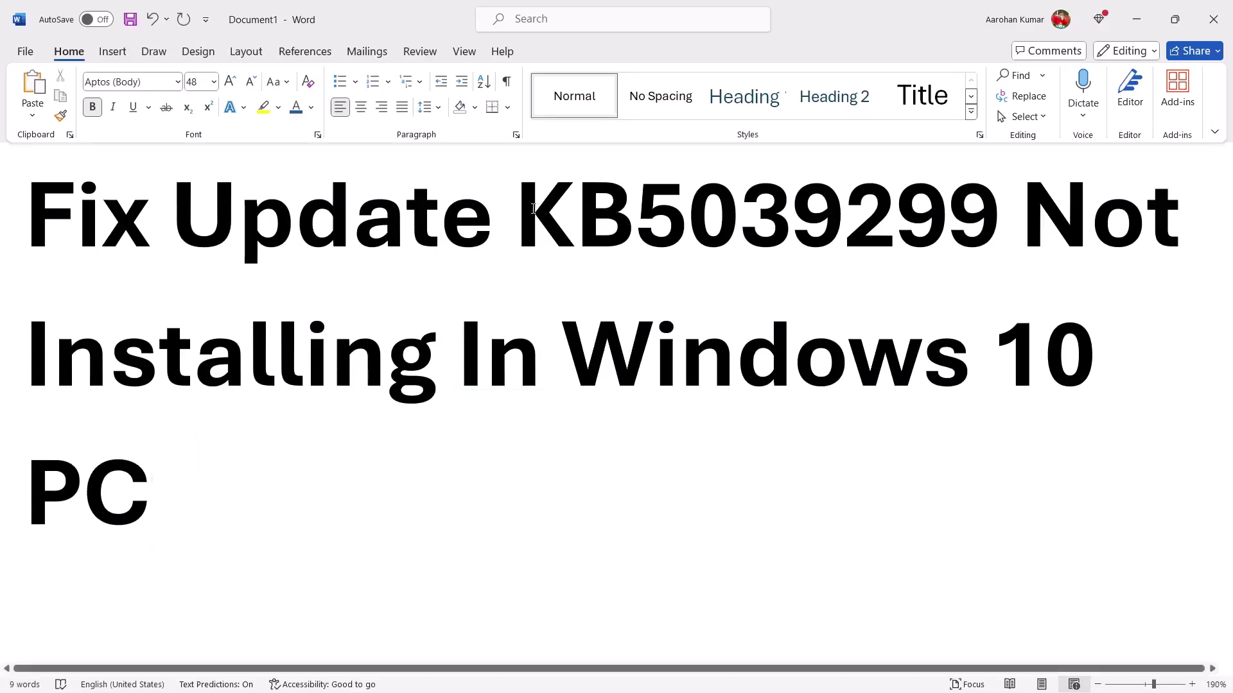
# - Bring up the Fix Update KB5015807 Word guide, starting at Step 1) Run Update Troubleshooter
pyautogui.moveTo(533, 208); pyautogui.dragTo(989, 235)
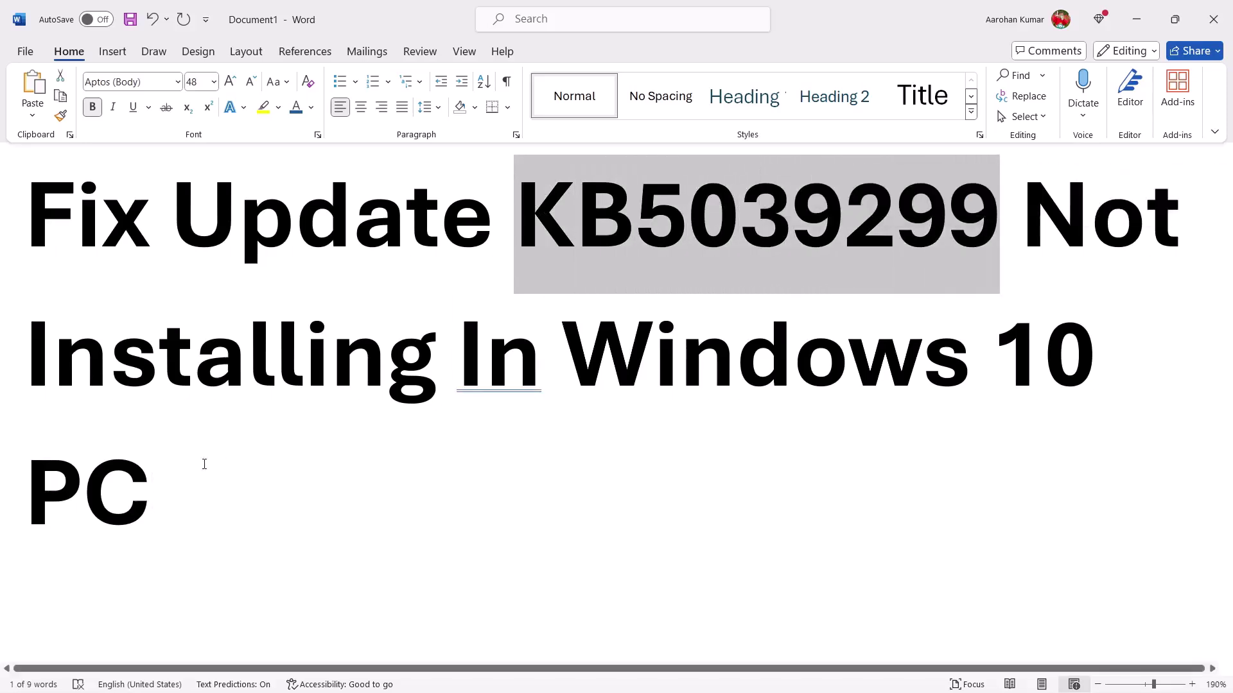
pyautogui.click(175, 484)
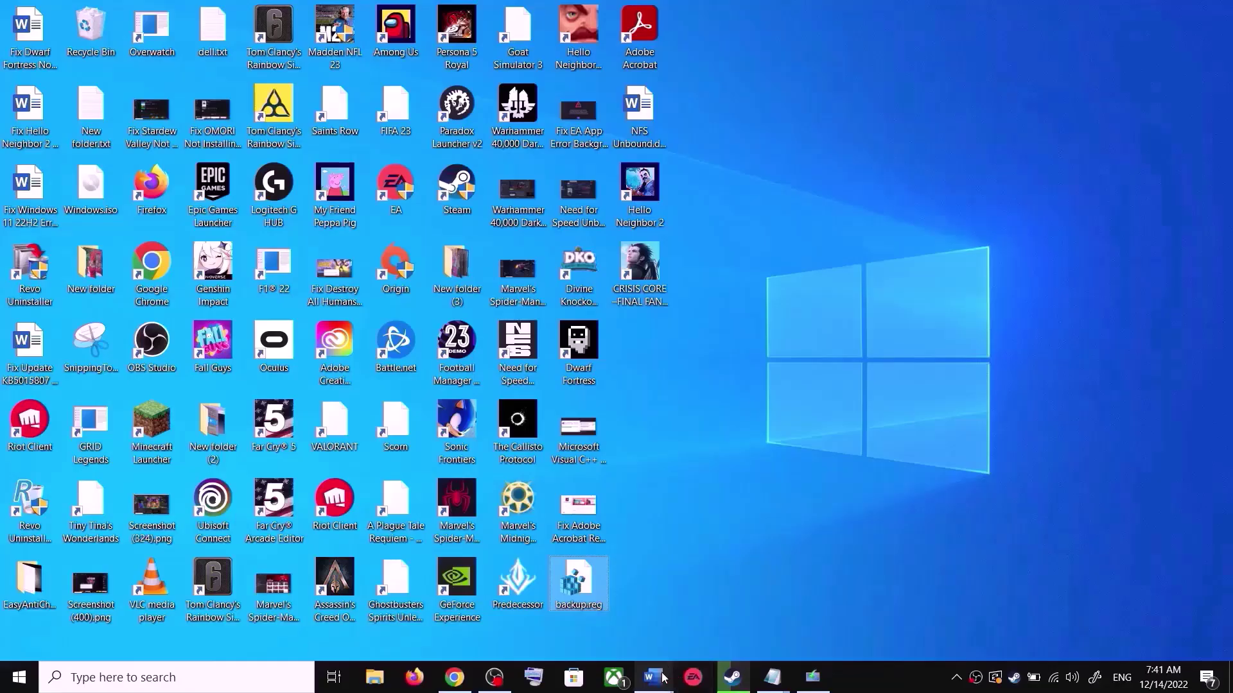
pyautogui.moveTo(653, 678)
pyautogui.click(711, 576)
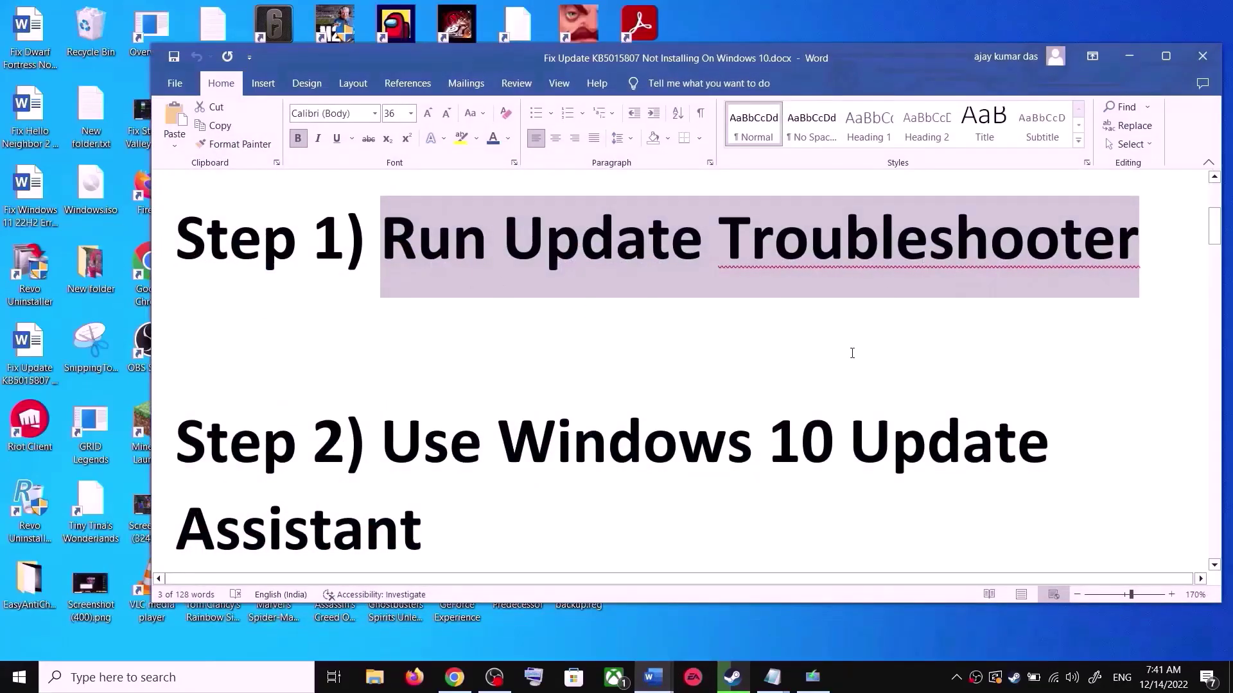
# - Run the Windows Update troubleshooter from Settings' Additional troubleshooters page
pyautogui.press('super+i')
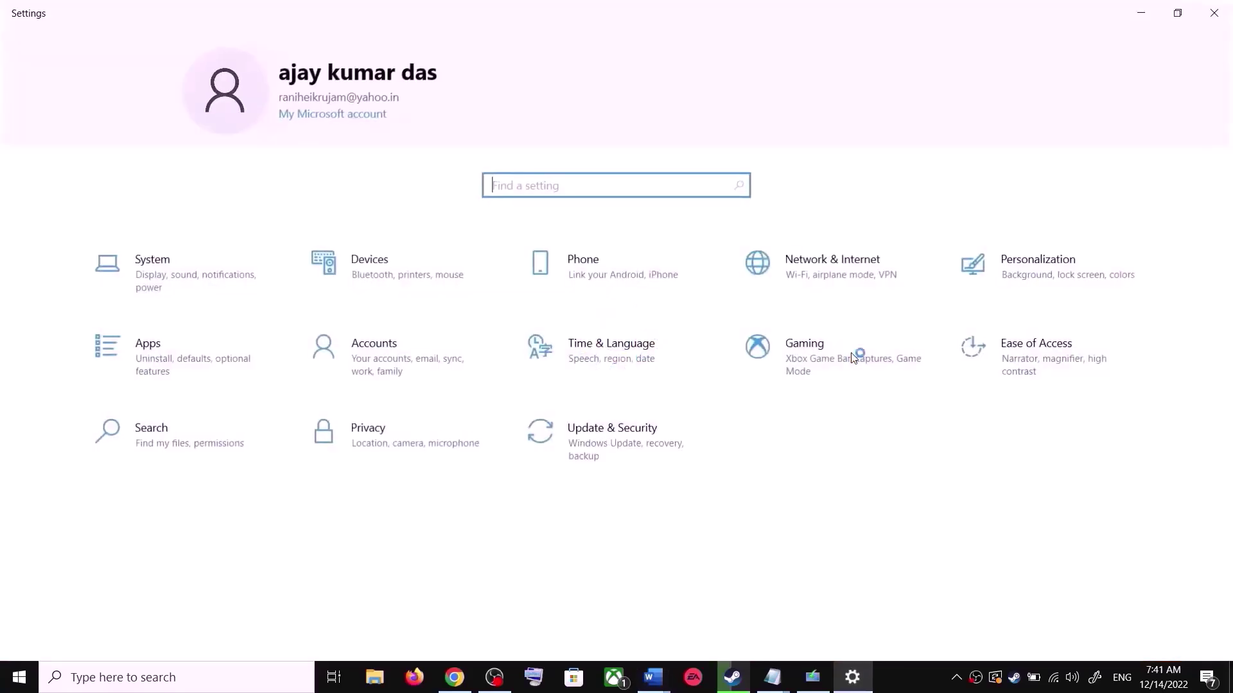
pyautogui.click(629, 446)
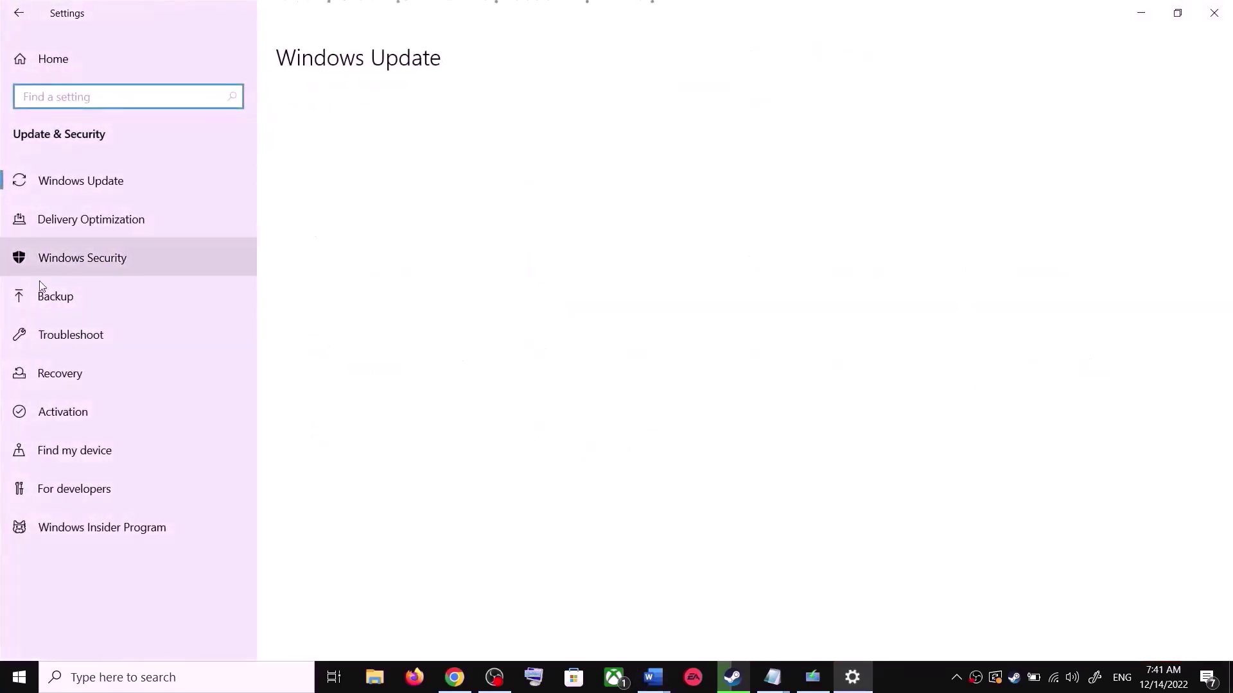
pyautogui.click(98, 335)
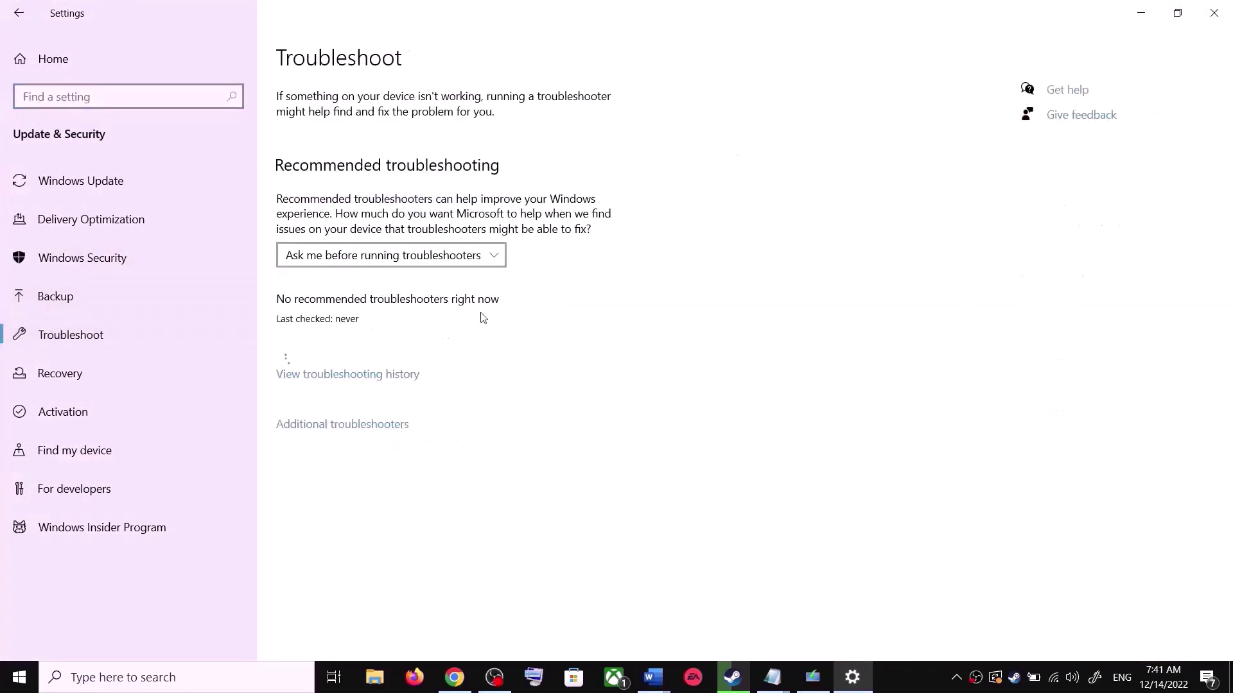
pyautogui.click(355, 427)
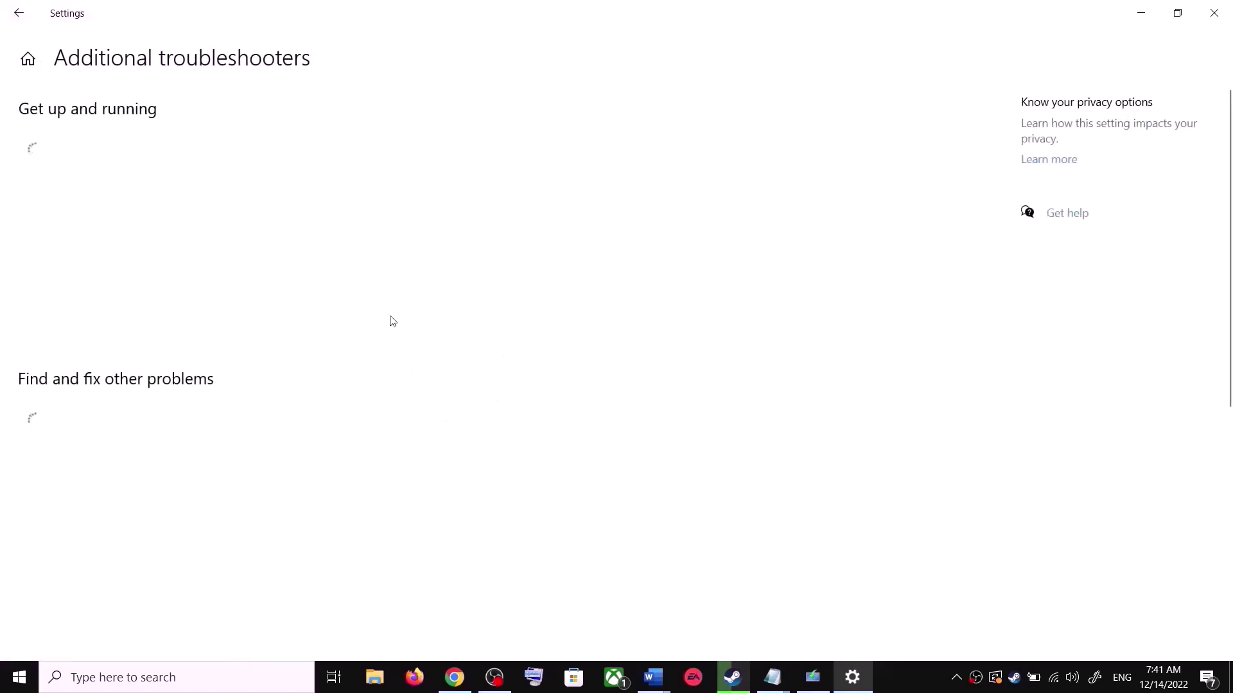
pyautogui.click(145, 324)
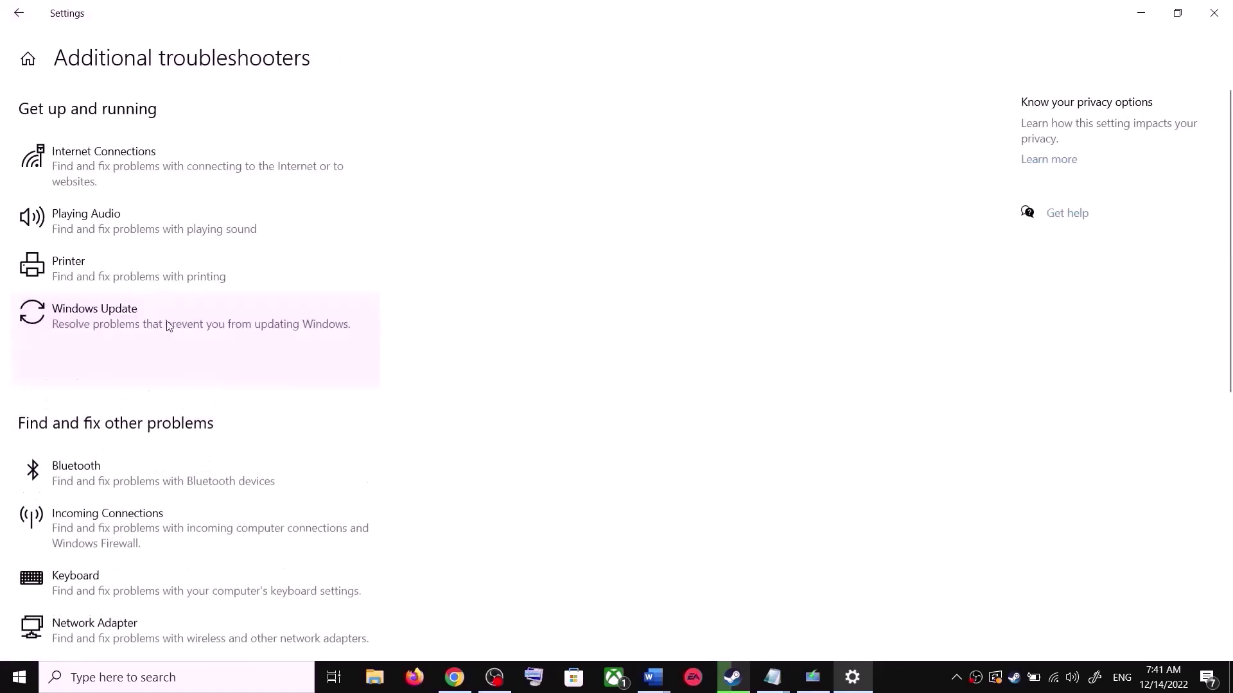
pyautogui.click(282, 366)
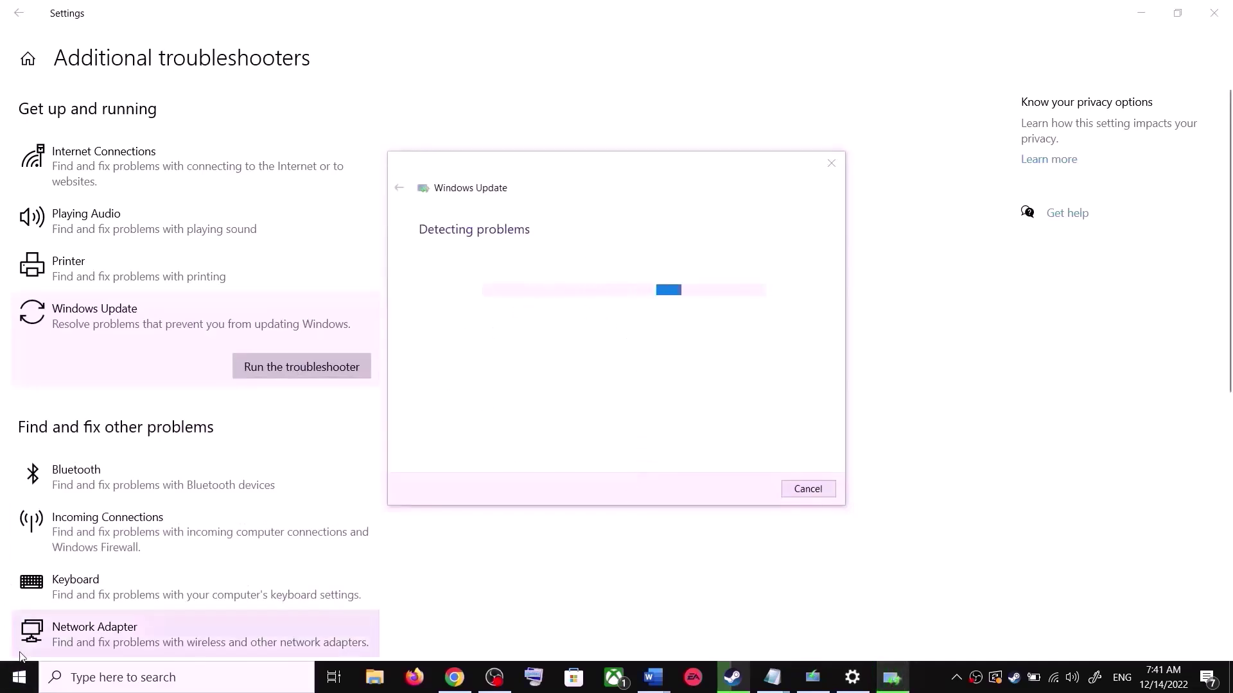
# - Check the Start power options without acting, then return to the Word guide's Step 2 Update Assistant link
pyautogui.click(11, 686)
pyautogui.click(20, 642)
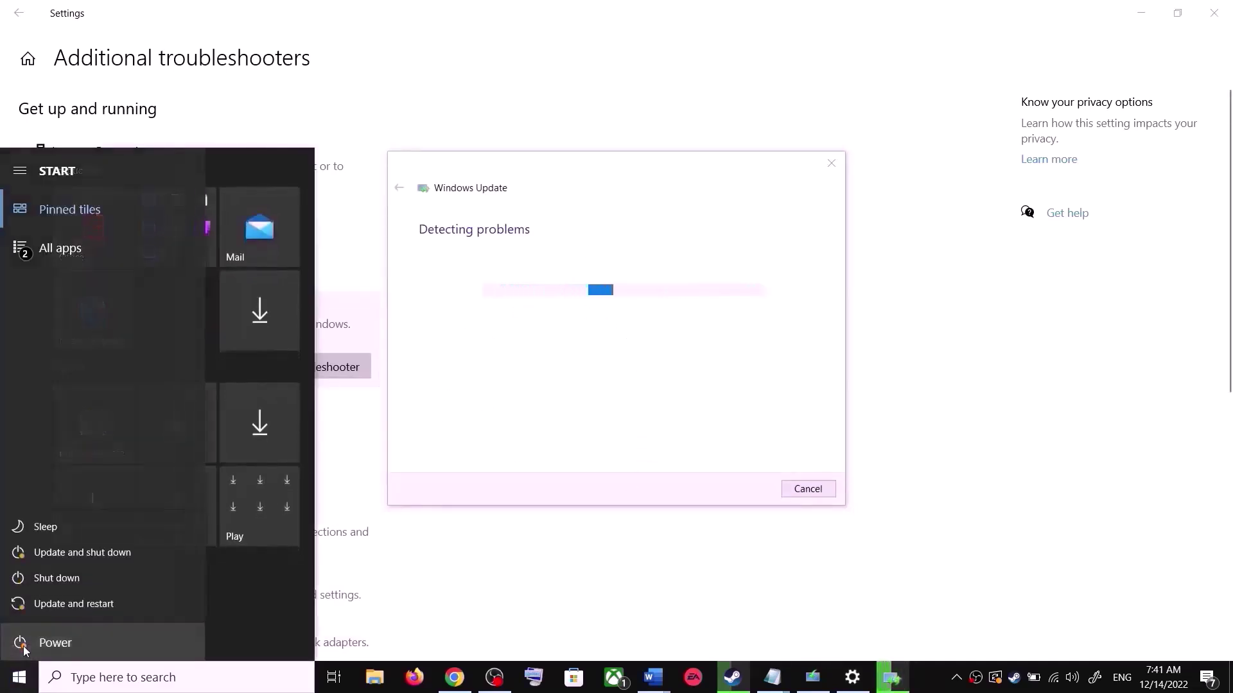
pyautogui.click(949, 349)
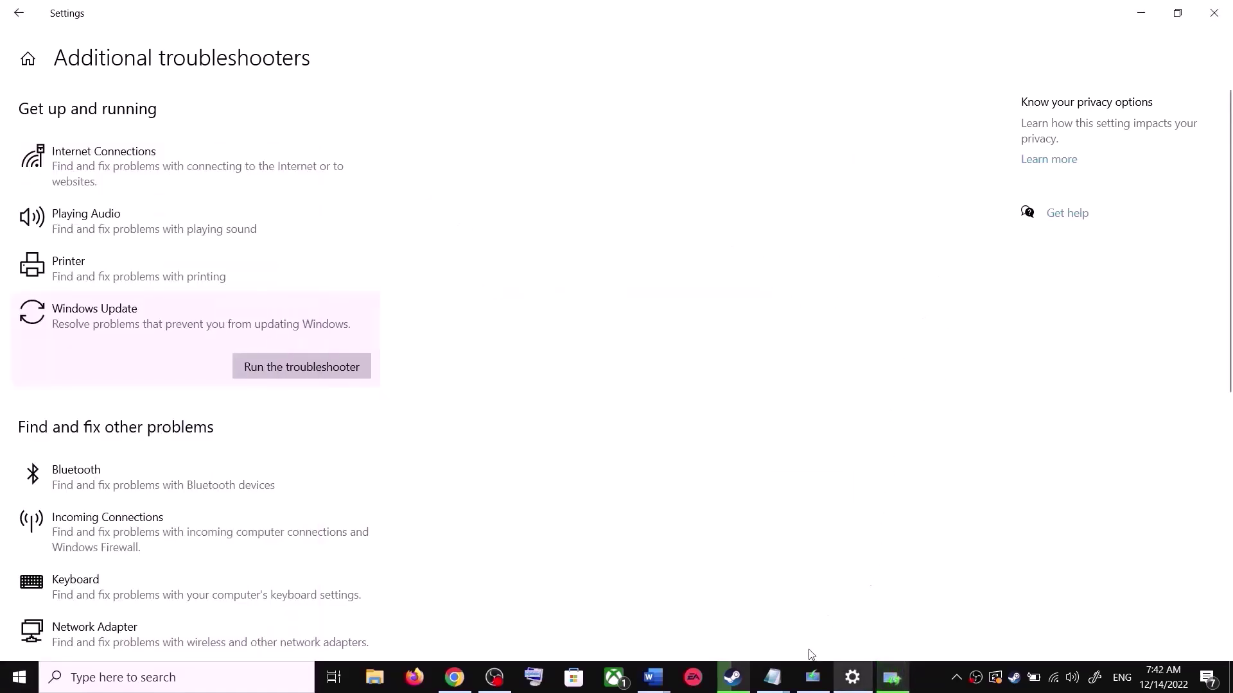
pyautogui.click(668, 675)
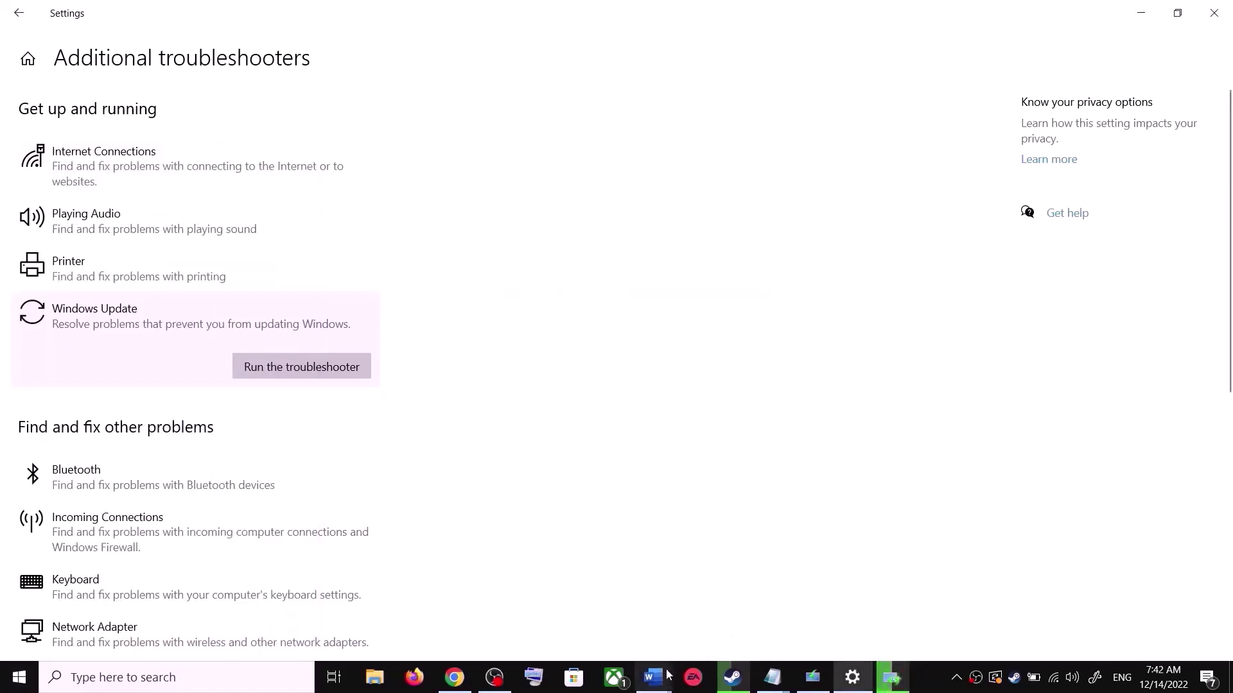
pyautogui.click(743, 637)
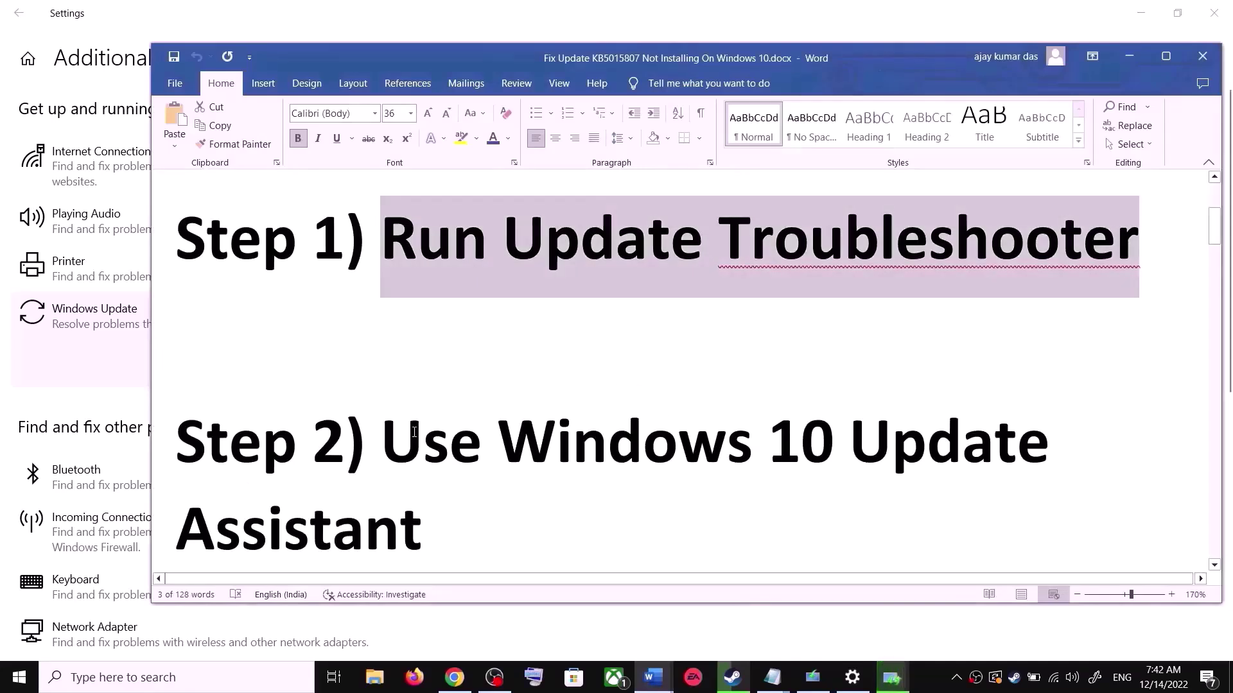
pyautogui.scroll(-1, 414, 432)
pyautogui.moveTo(408, 379); pyautogui.dragTo(425, 474)
pyautogui.scroll(-1, 425, 474)
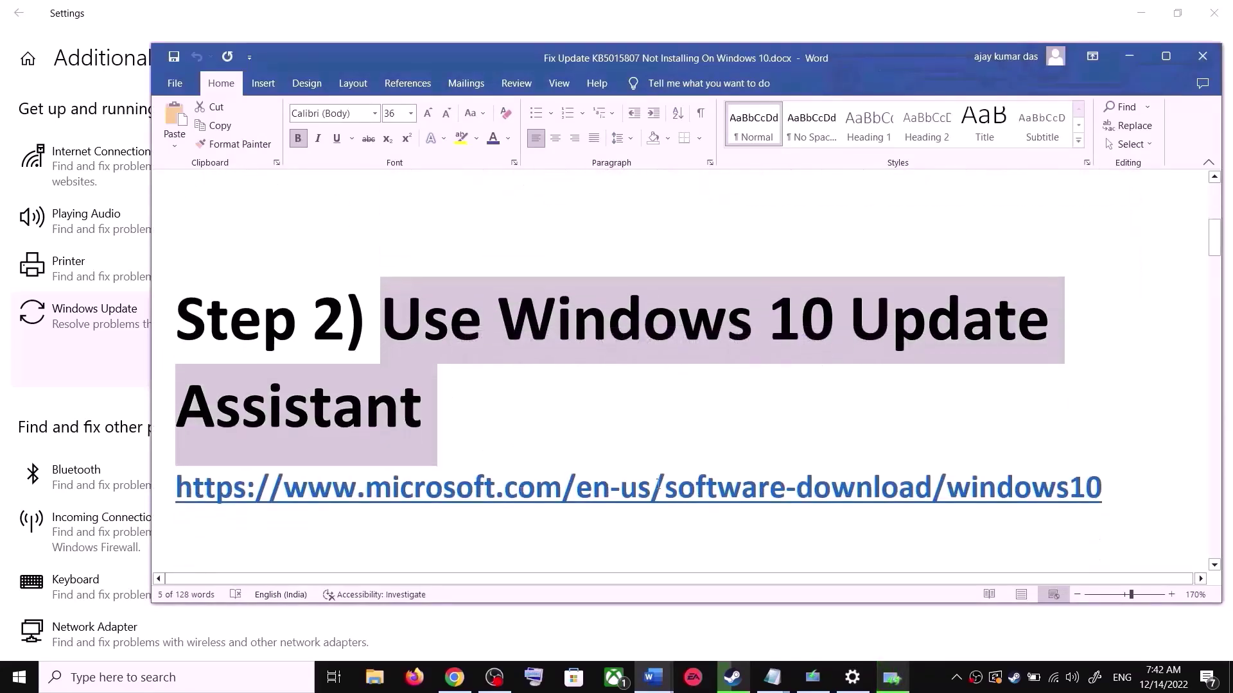
pyautogui.moveTo(1109, 478); pyautogui.dragTo(176, 480)
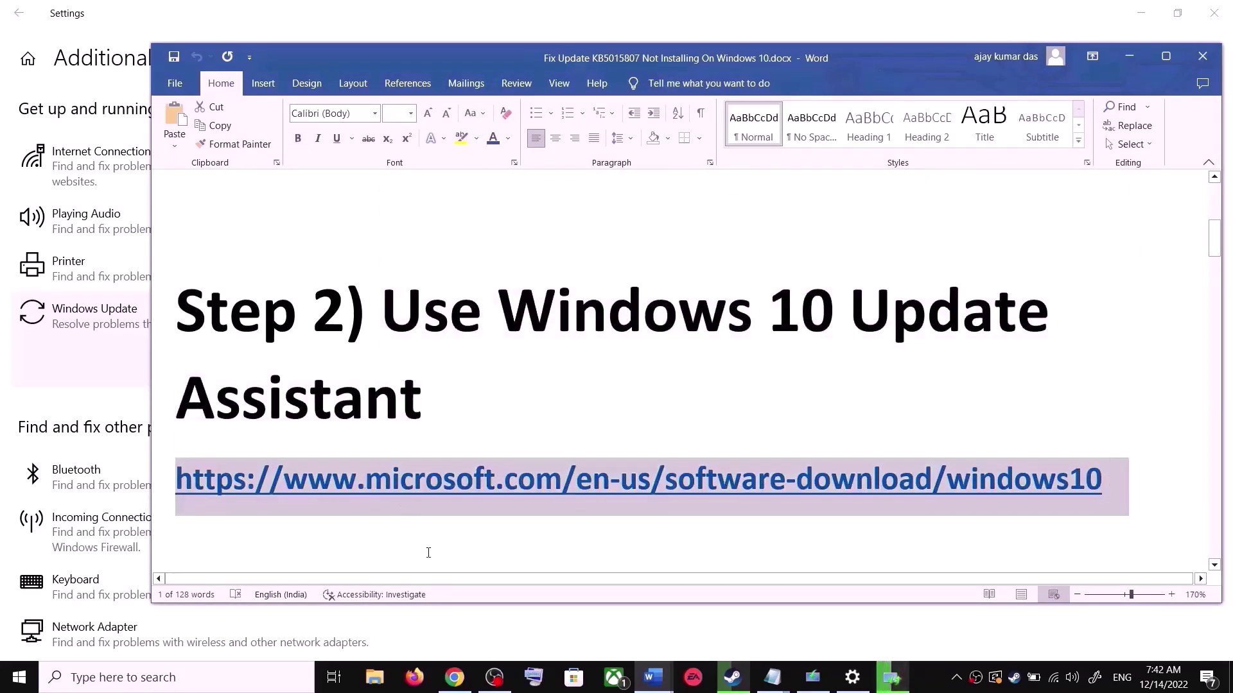
# - Download the Windows 10 Update Assistant with Update now on the Download Windows 10 page
pyautogui.click(464, 684)
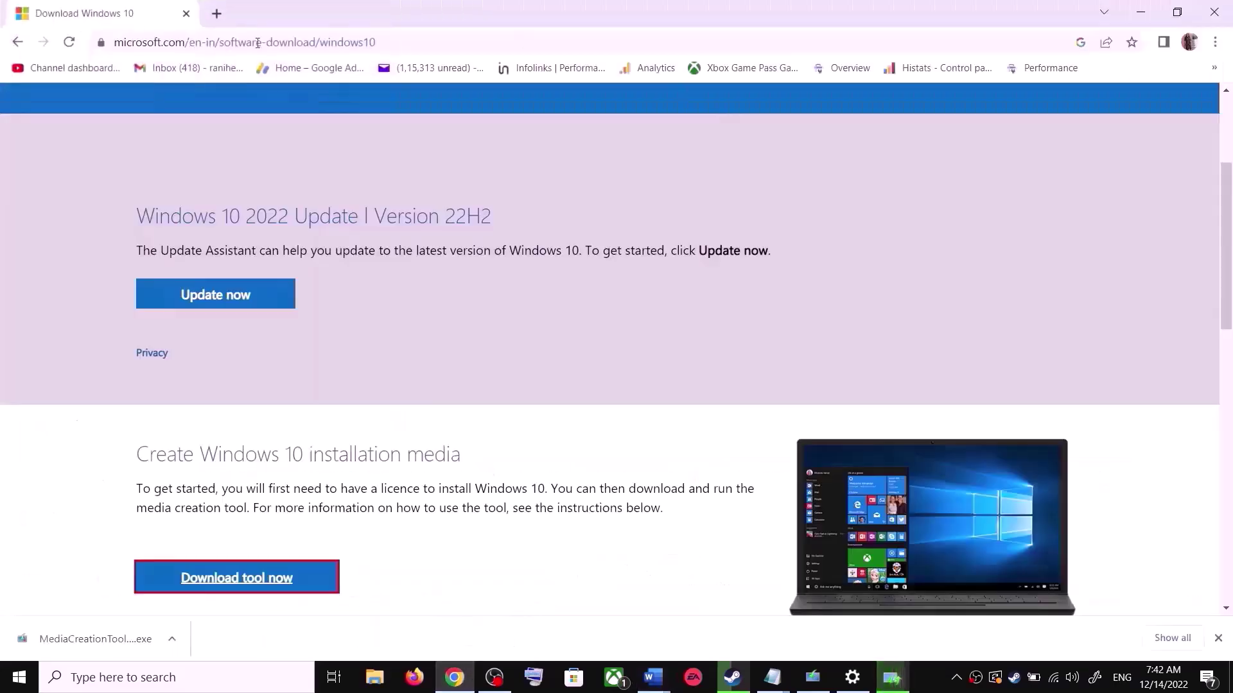
pyautogui.scroll(3, 272, 356)
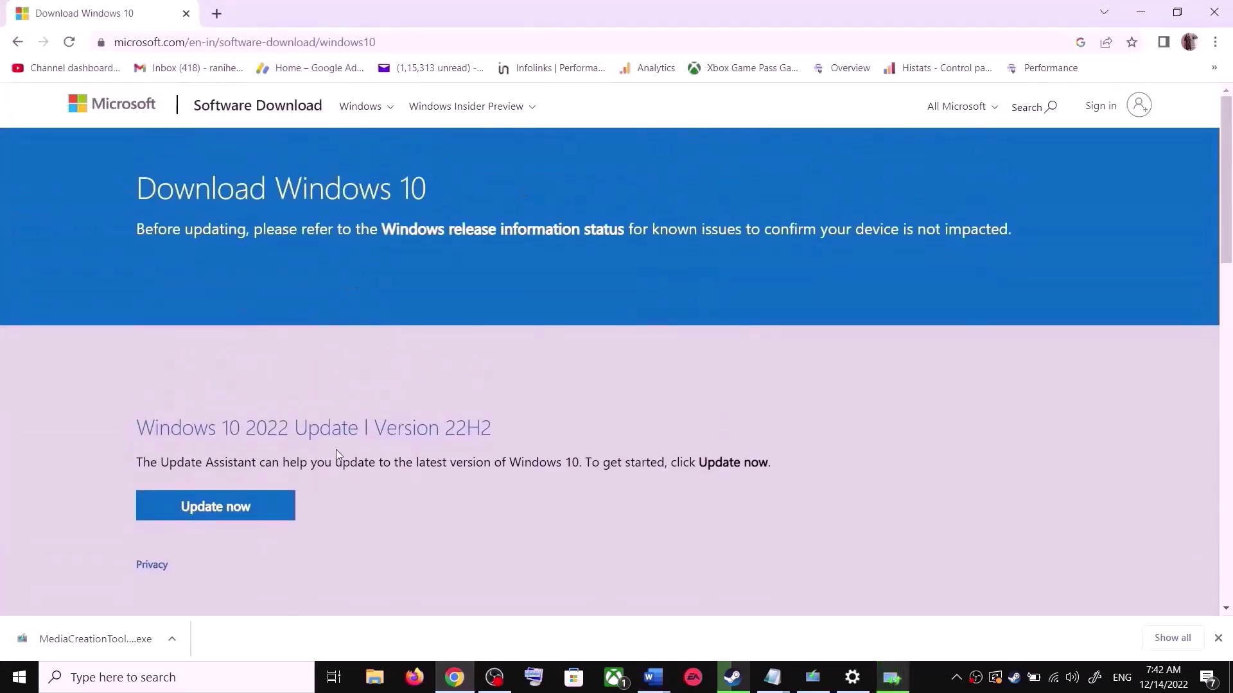
pyautogui.moveTo(159, 464); pyautogui.dragTo(256, 464)
pyautogui.click(246, 507)
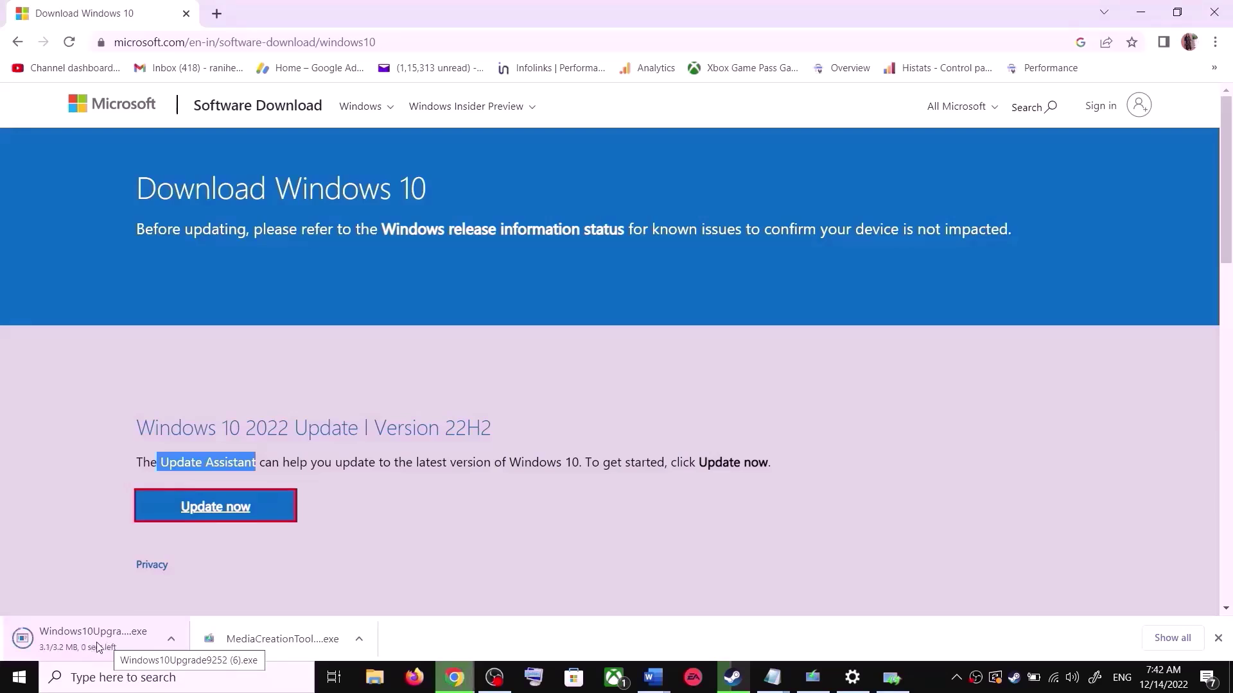
# - Run the downloaded Windows10Upgrade installer and close it once it reports Windows is up to date
pyautogui.click(79, 641)
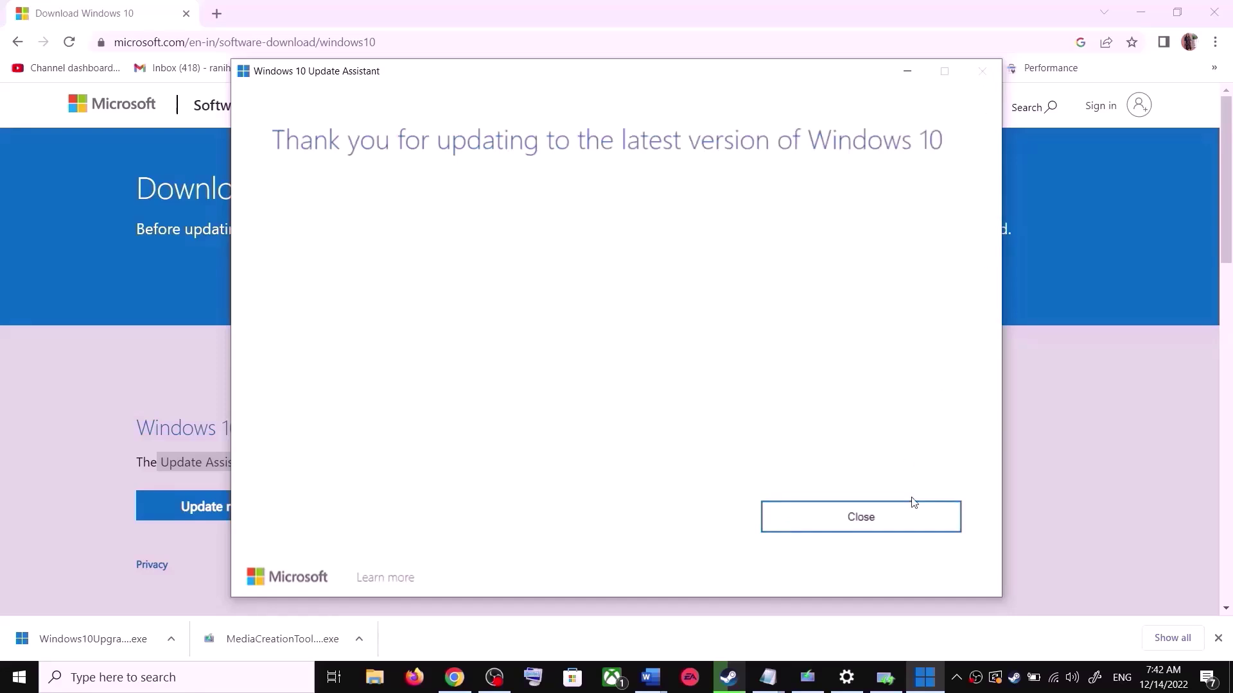
pyautogui.click(897, 519)
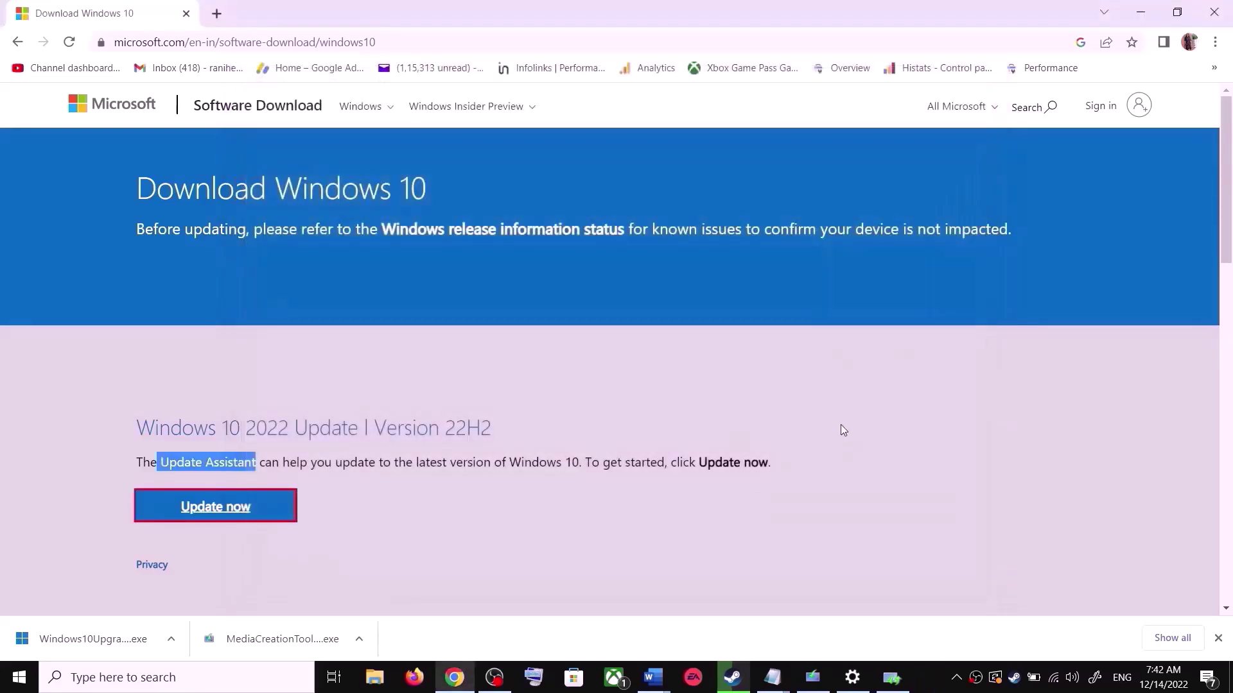
pyautogui.click(653, 677)
# - Copy Step 3's reset commands, from the SC config line through net start appidsvc
pyautogui.click(765, 639)
pyautogui.scroll(-4, 504, 432)
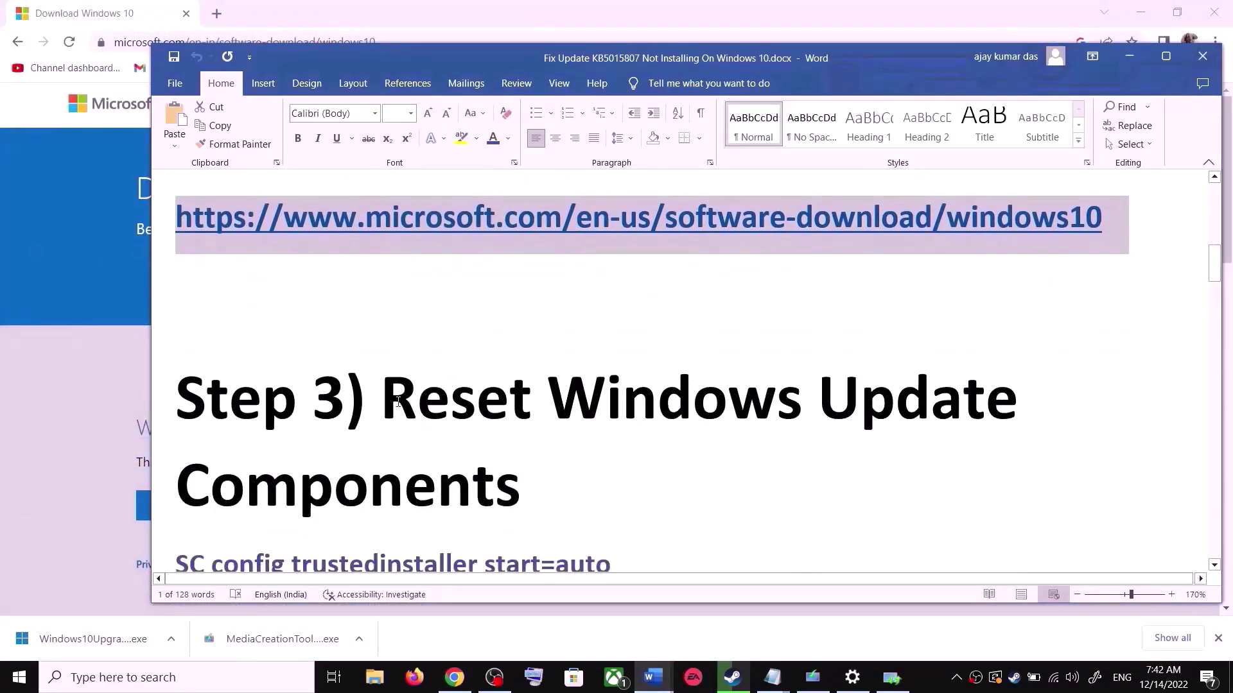
pyautogui.moveTo(384, 397); pyautogui.dragTo(521, 491)
pyautogui.scroll(-2, 501, 475)
pyautogui.click(180, 432)
pyautogui.moveTo(178, 430); pyautogui.dragTo(390, 496)
pyautogui.scroll(-1, 390, 496)
pyautogui.rightClick(326, 361)
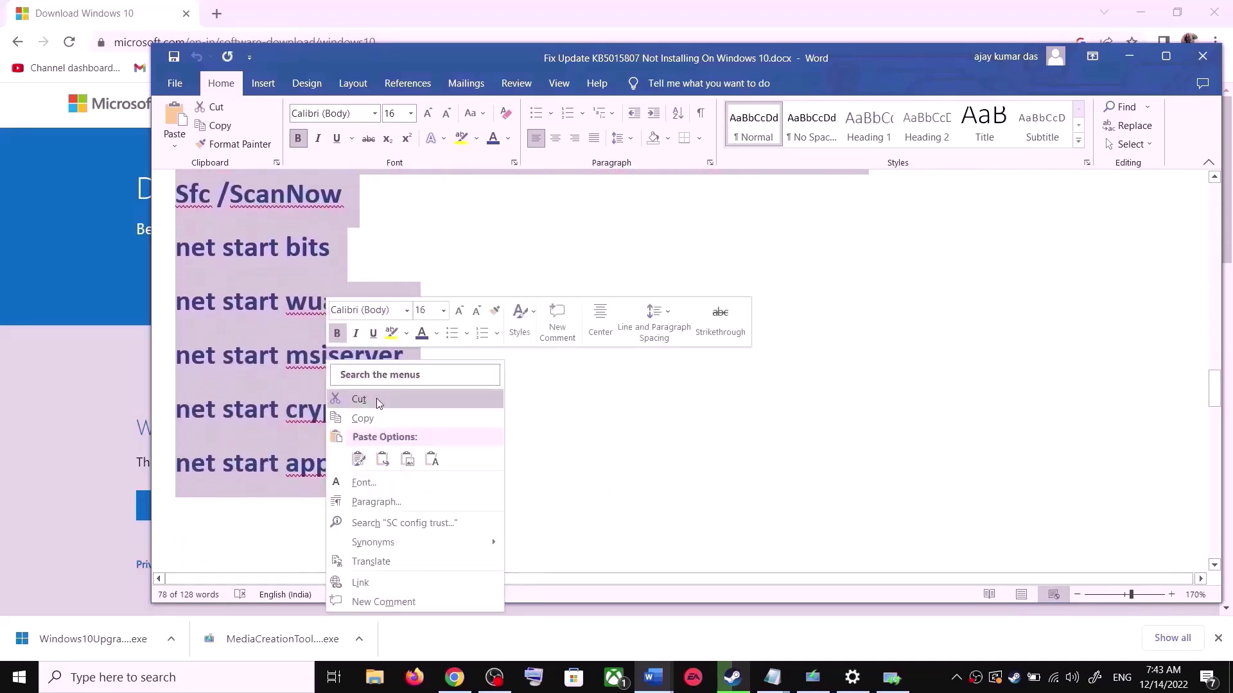
pyautogui.click(376, 418)
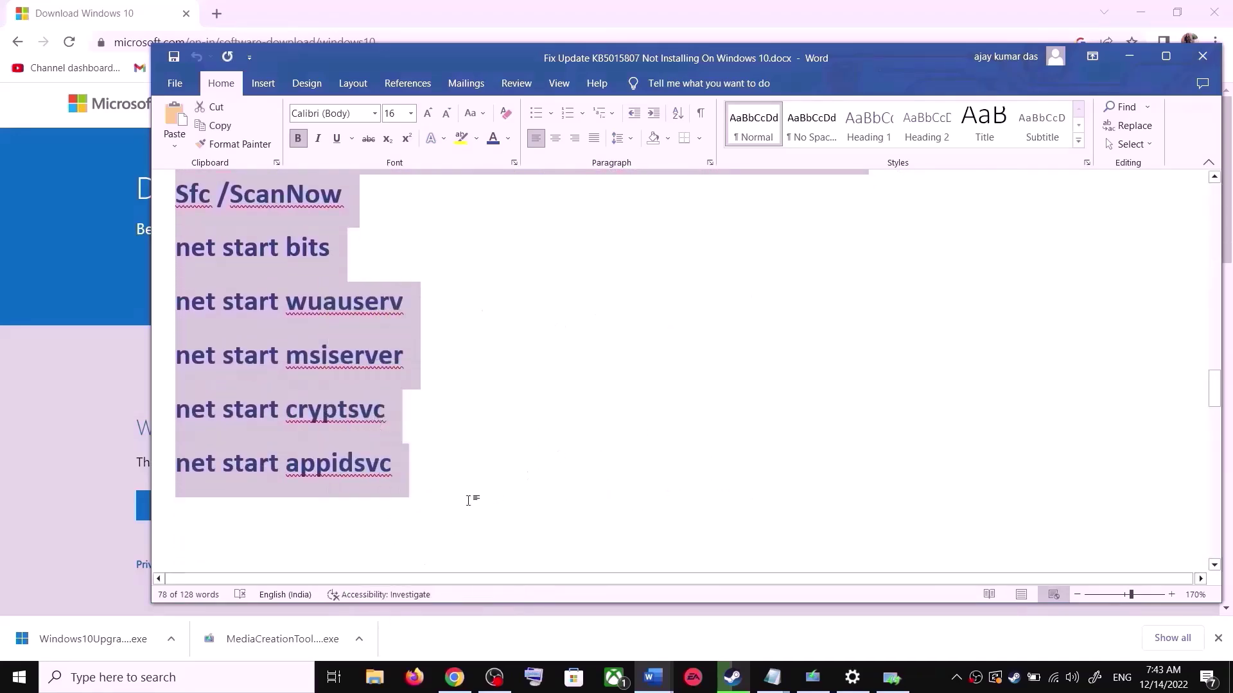
pyautogui.click(217, 686)
# - Paste the copied reset commands into a new Notepad document
pyautogui.write('ote')
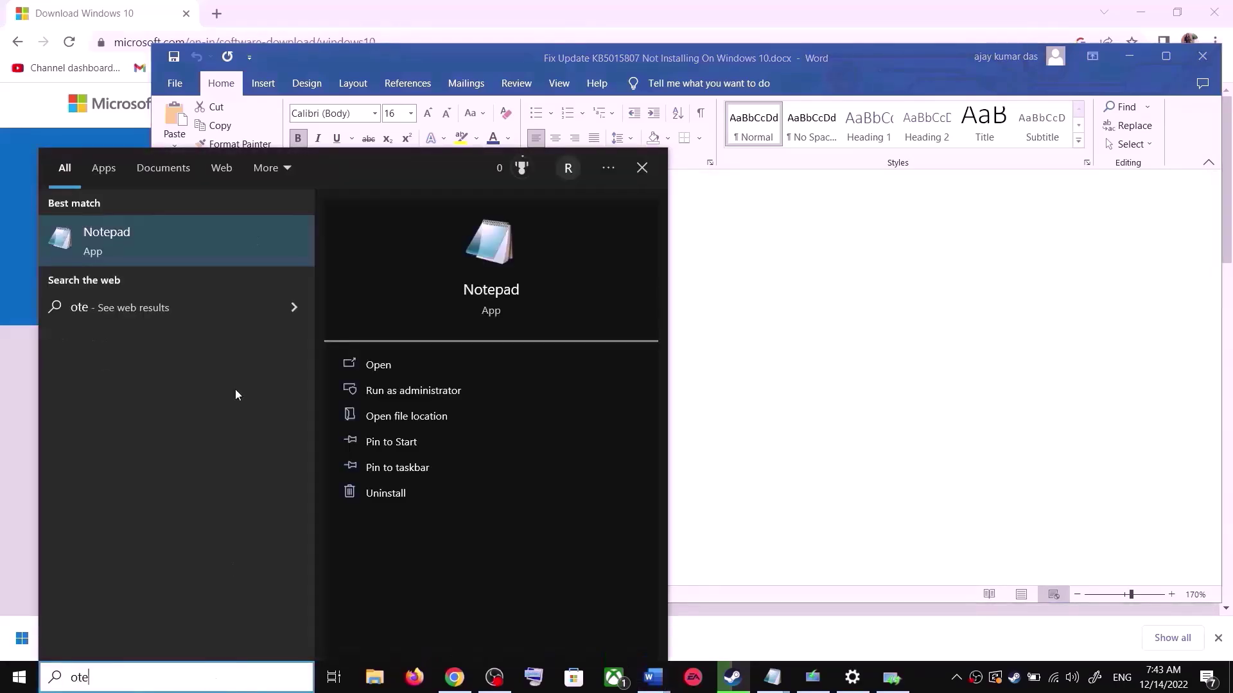
pyautogui.click(206, 225)
pyautogui.write('SC config trustedinstaller start=auto net stop bits net stop wuauserv net stop msiserver net stop cryptsvc net stop appidsvc Ren %Systemroot%\\SoftwareDistribution SoftwareDistribution.old Ren %Systemroot%\\System32\\catroot2 catroot2.old regsvr32.exe /s atl.dll regsvr32.exe /s urlmon.dll regsvr32.exe /s mshtml.dll netsh winsock reset netsh winsock reset proxy rundll32.exe pnpclean.dll,RunDLL_PnpClean /DRIVERS /MAXCLEAN dism /Online /Cleanup-image /ScanHealth dism /Online /Cleanup-image /CheckHealth dism /Online /Cleanup-image /RestoreHealth dism /Online /Cleanup-image /StartComponentCleanup sfc /scannow net start bits net start wuauserv net start msiserver net start cryptsvc net start appidsvc')
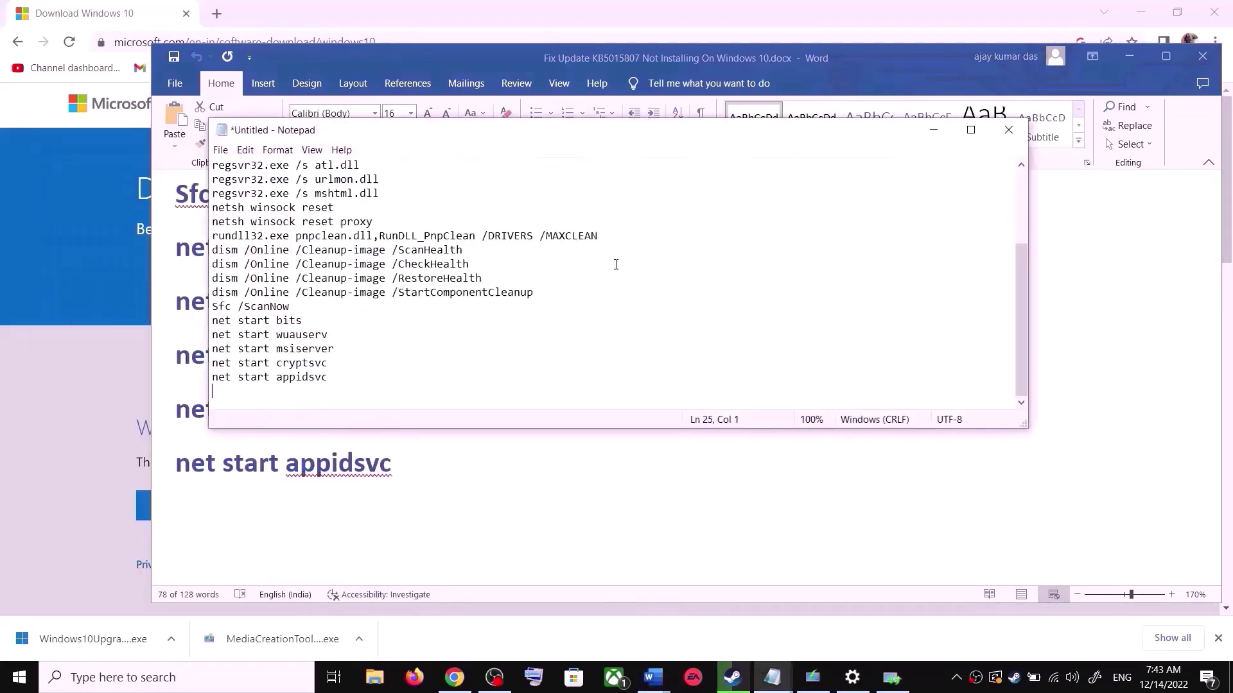
pyautogui.scroll(3, 379, 298)
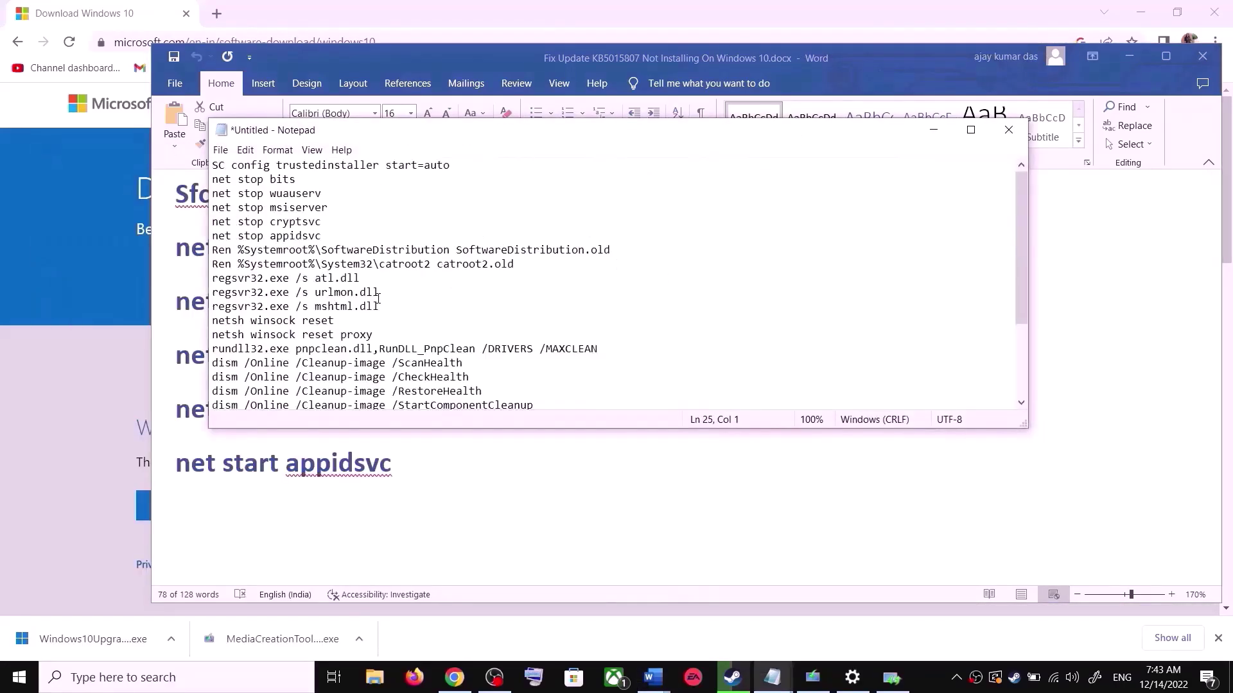
# - Start saving to the Desktop and copy the file name Wufix.bat from the Word guide
pyautogui.click(225, 154)
pyautogui.click(254, 231)
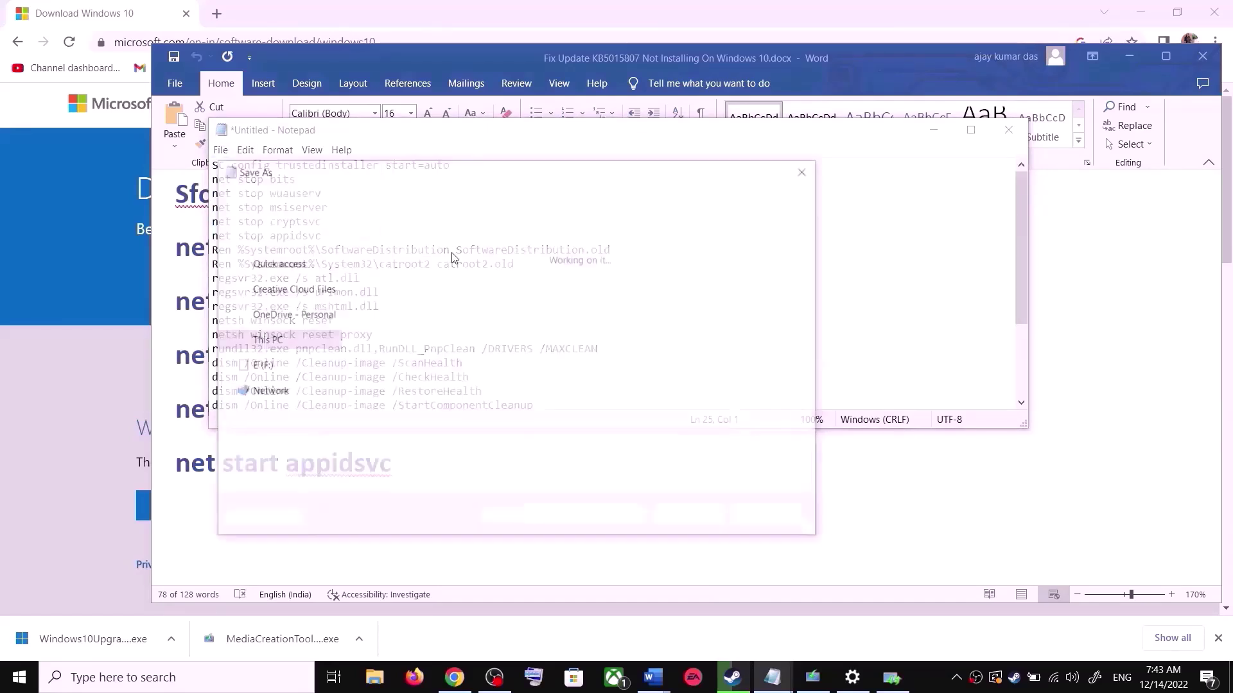
pyautogui.click(286, 297)
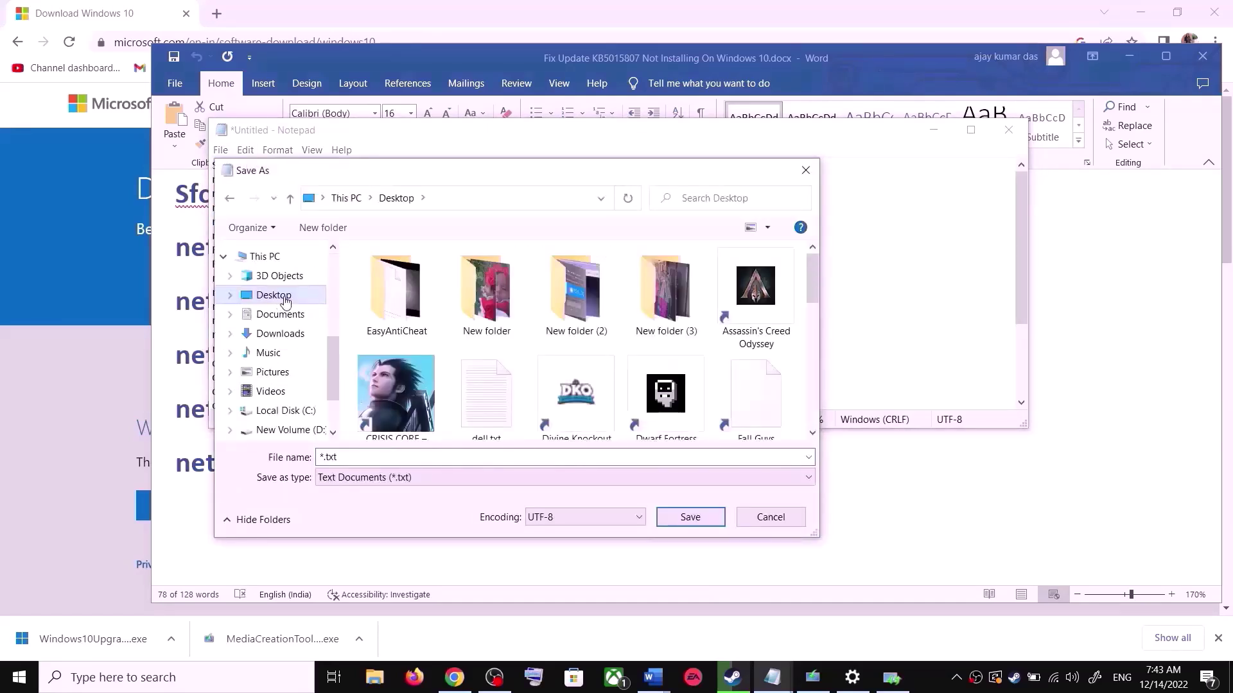
pyautogui.click(196, 376)
pyautogui.scroll(-1, 330, 400)
pyautogui.scroll(-3, 331, 405)
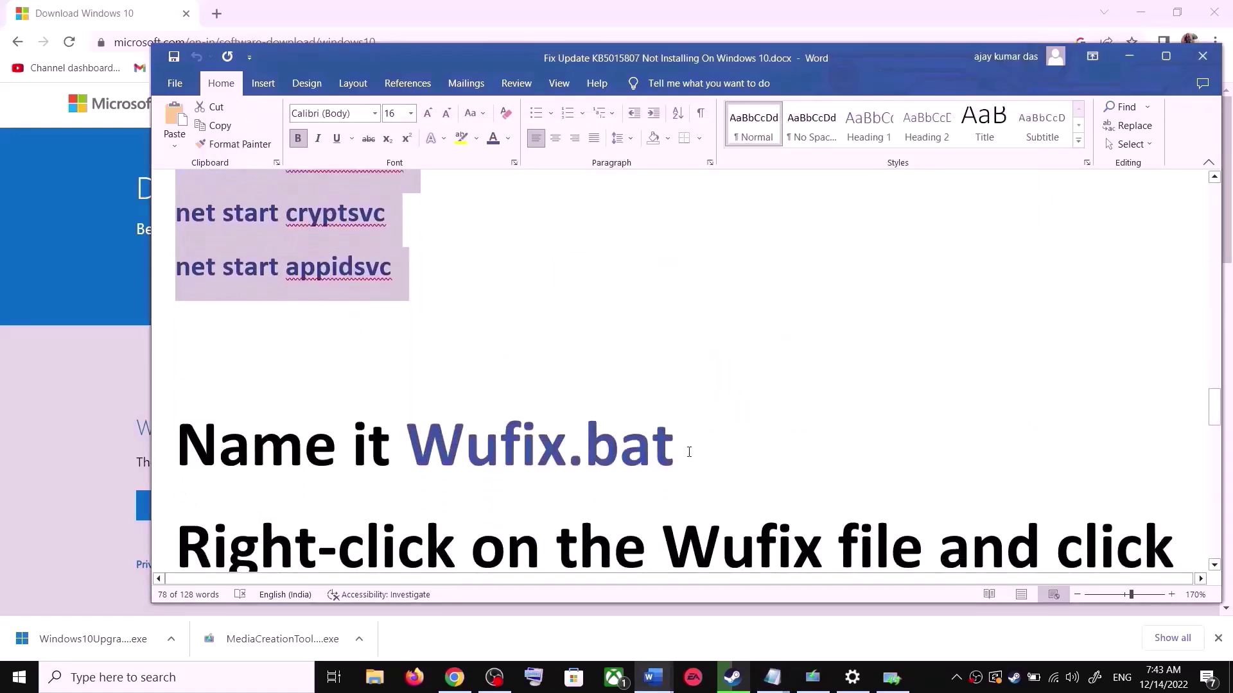
pyautogui.moveTo(689, 452); pyautogui.dragTo(477, 445)
pyautogui.hotkey('ctrl', 'c')
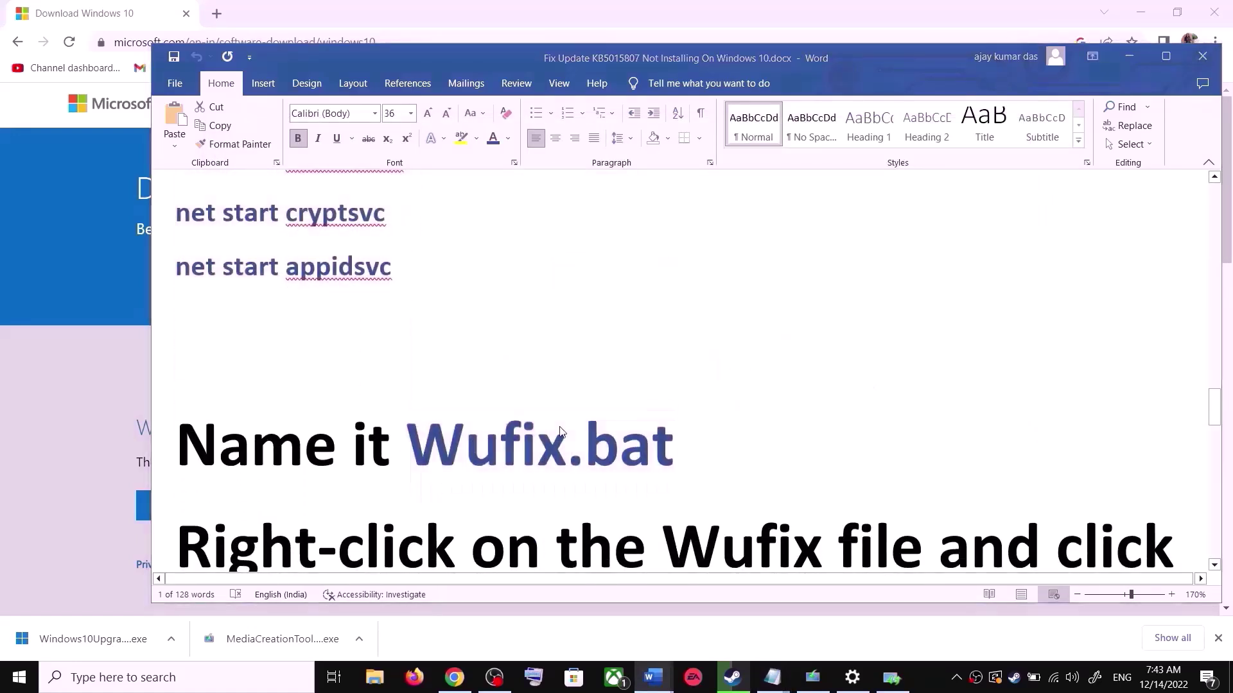
pyautogui.hotkey('alt', 'Tab')
# - Save the file as Wufix.bat with Save as type set to All Files (*.*)
pyautogui.click(379, 458)
pyautogui.hotkey('ctrl', 'a')
pyautogui.hotkey('ctrl', 'v')
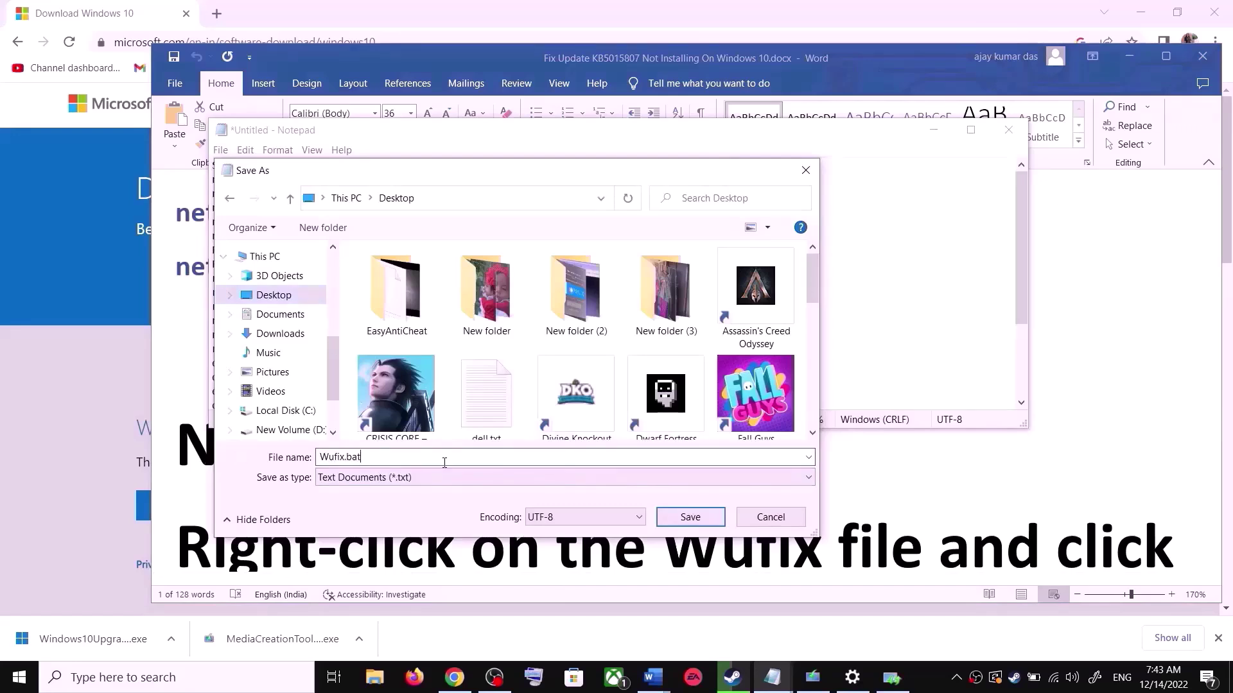
pyautogui.click(369, 480)
pyautogui.click(355, 504)
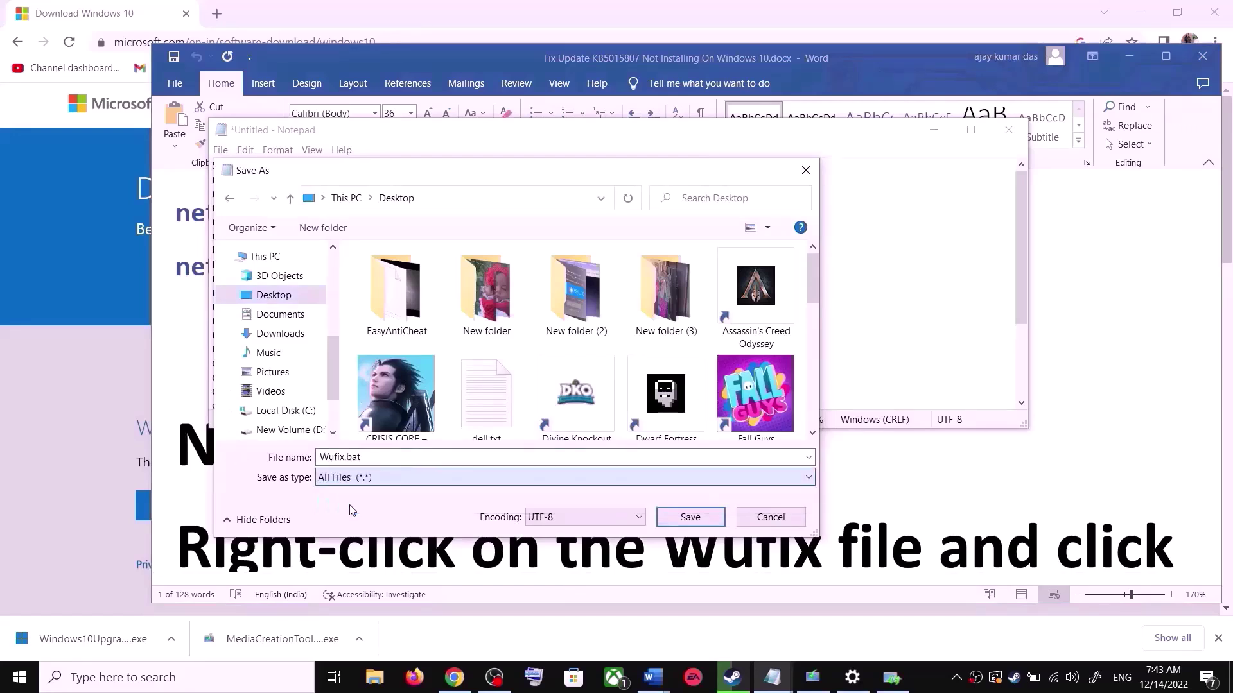
pyautogui.click(700, 517)
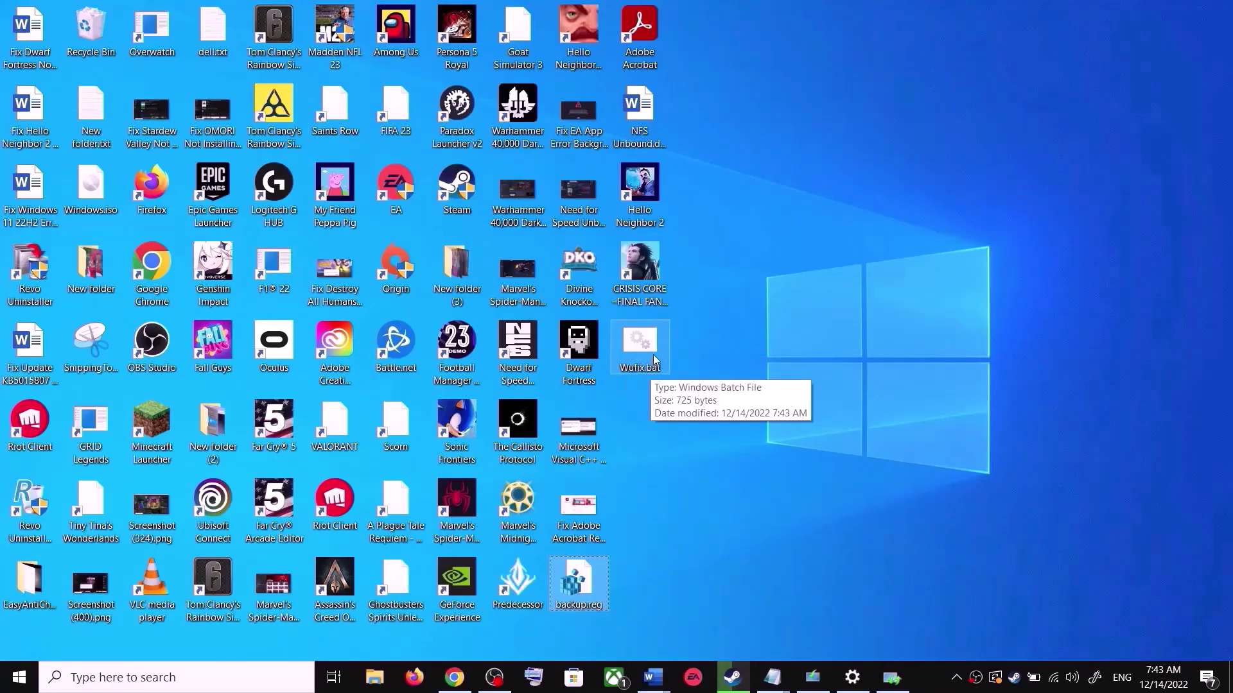
# - Run Wufix.bat from the Desktop as administrator and move the Command Prompt window aside
pyautogui.doubleClick(647, 351)
pyautogui.rightClick(646, 350)
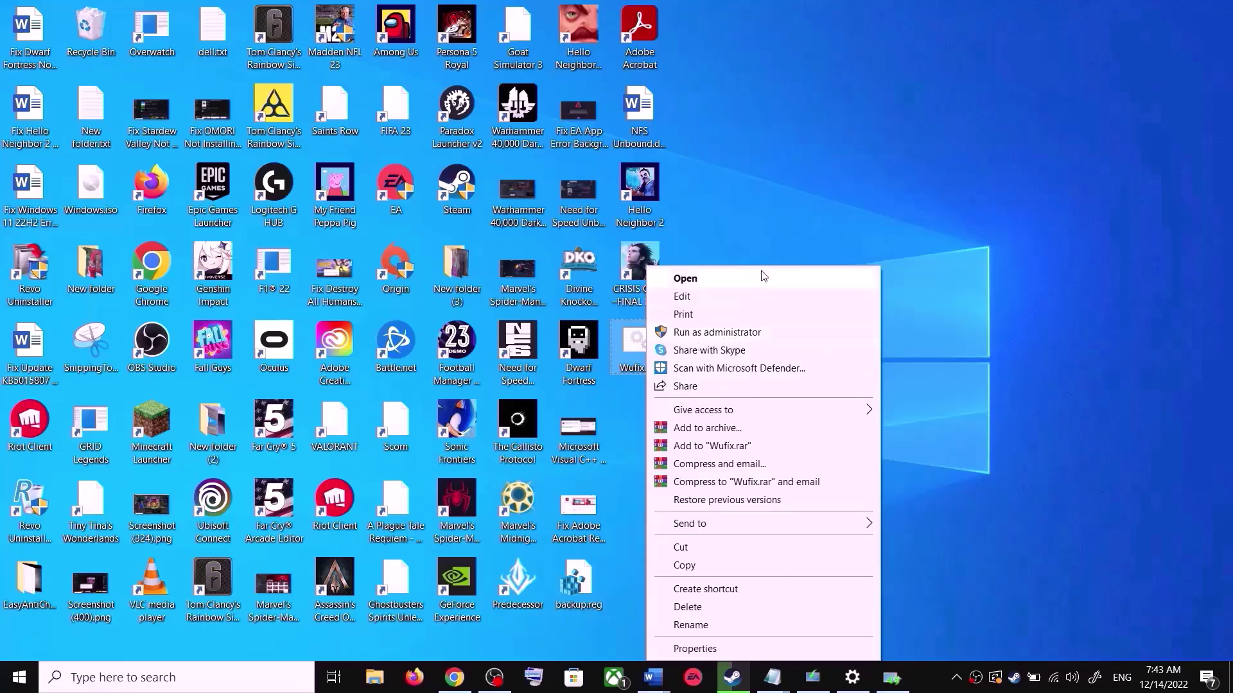
pyautogui.click(736, 223)
pyautogui.rightClick(639, 357)
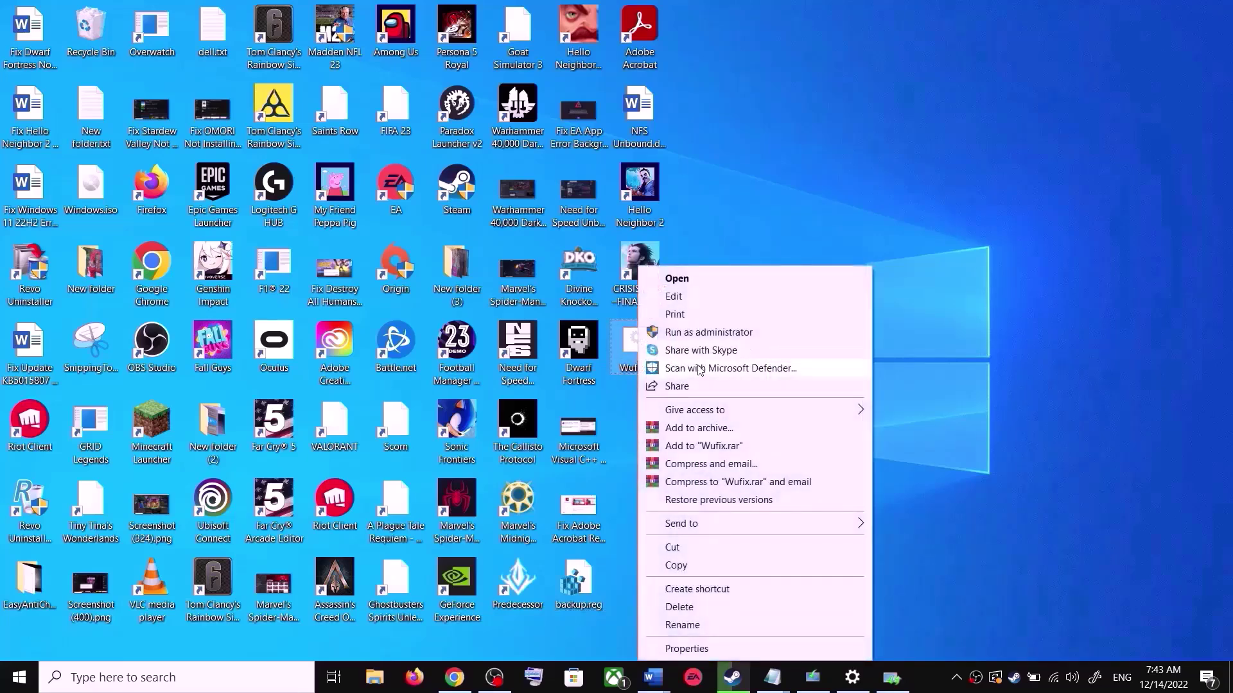
pyautogui.click(724, 332)
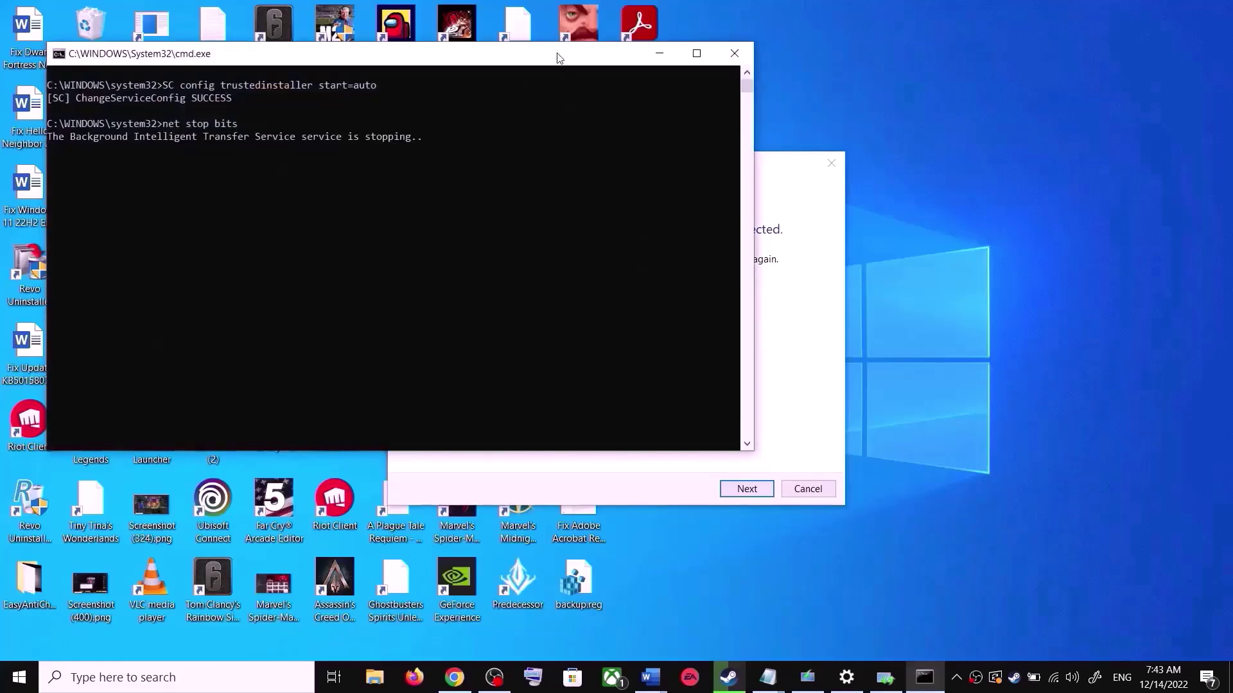
pyautogui.moveTo(558, 57); pyautogui.dragTo(700, 173)
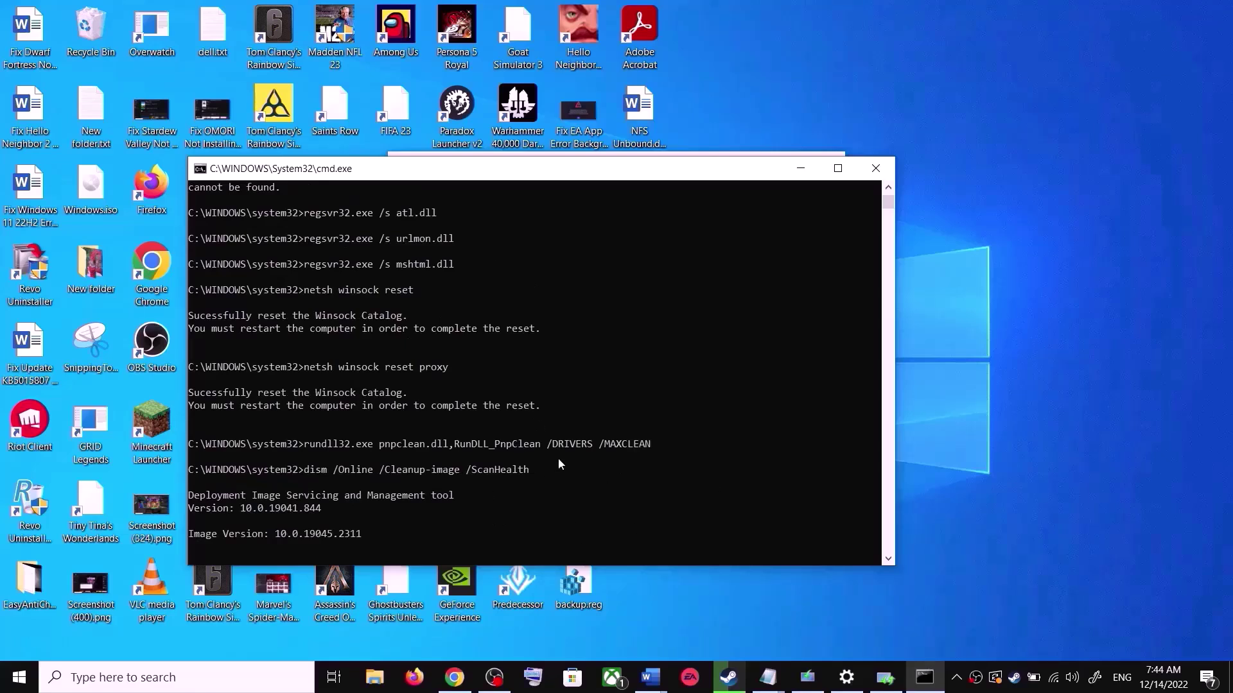
# - Check the Start menu's restart choices without restarting, close Settings, and bring the Word guide forward
pyautogui.click(19, 677)
pyautogui.click(26, 645)
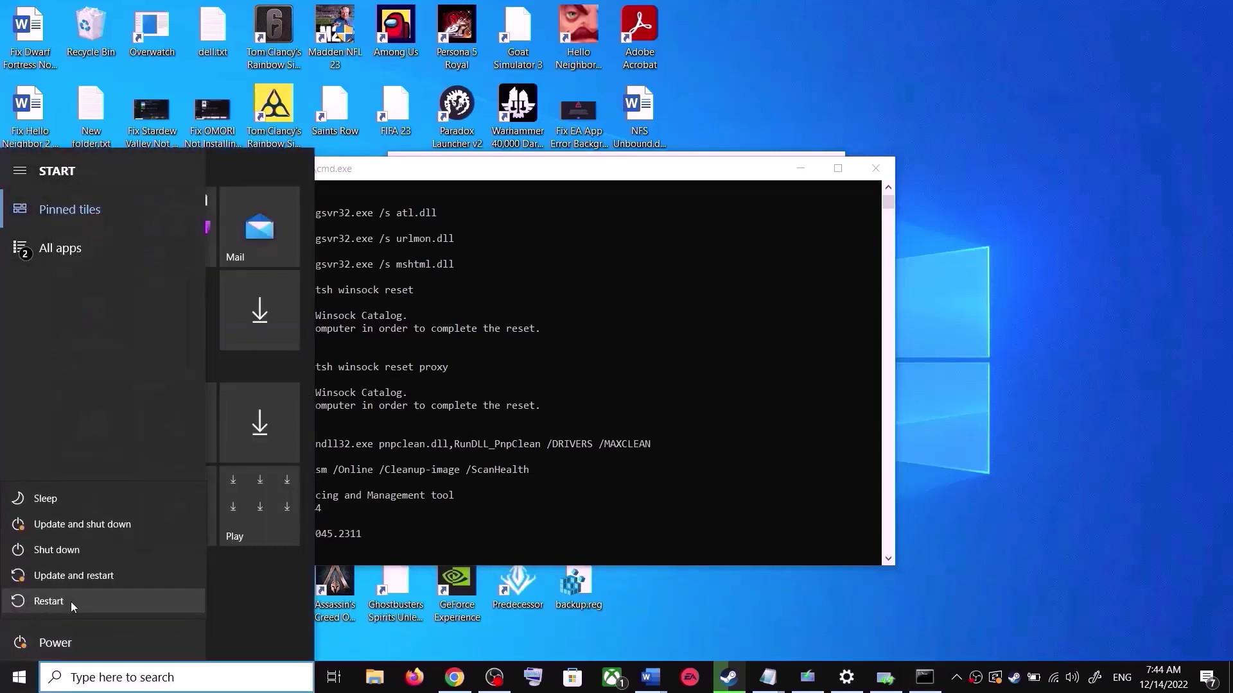
pyautogui.click(1021, 437)
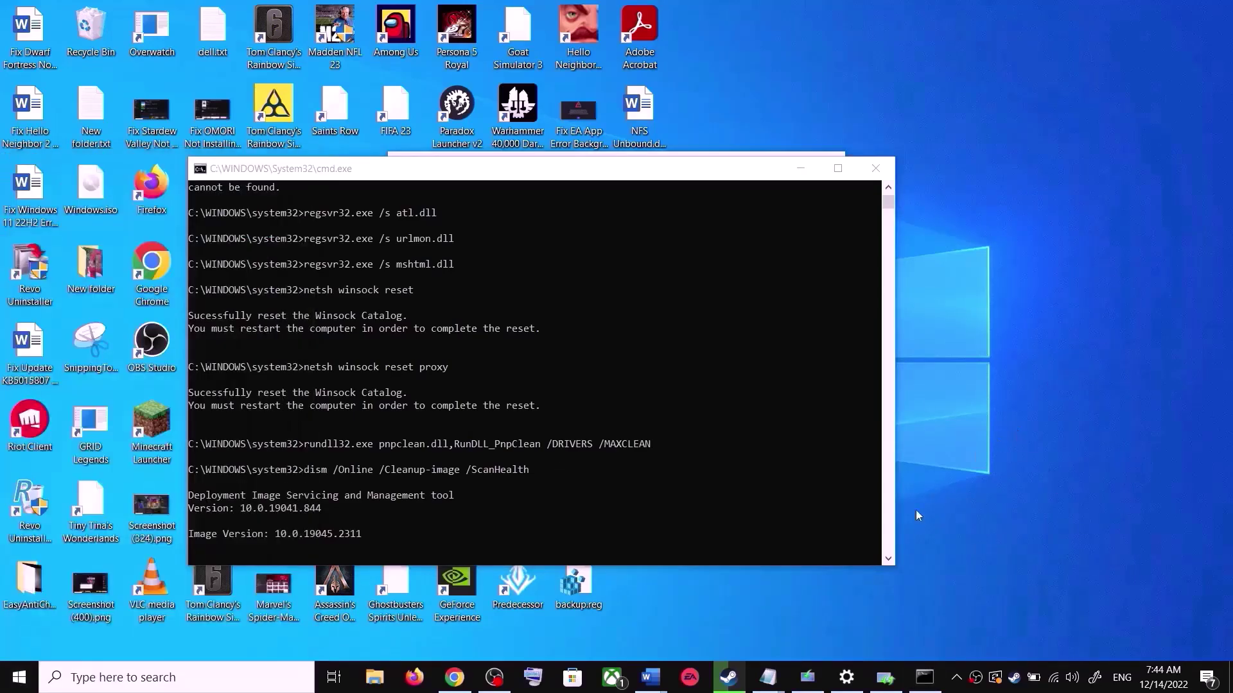
pyautogui.rightClick(845, 671)
pyautogui.click(845, 642)
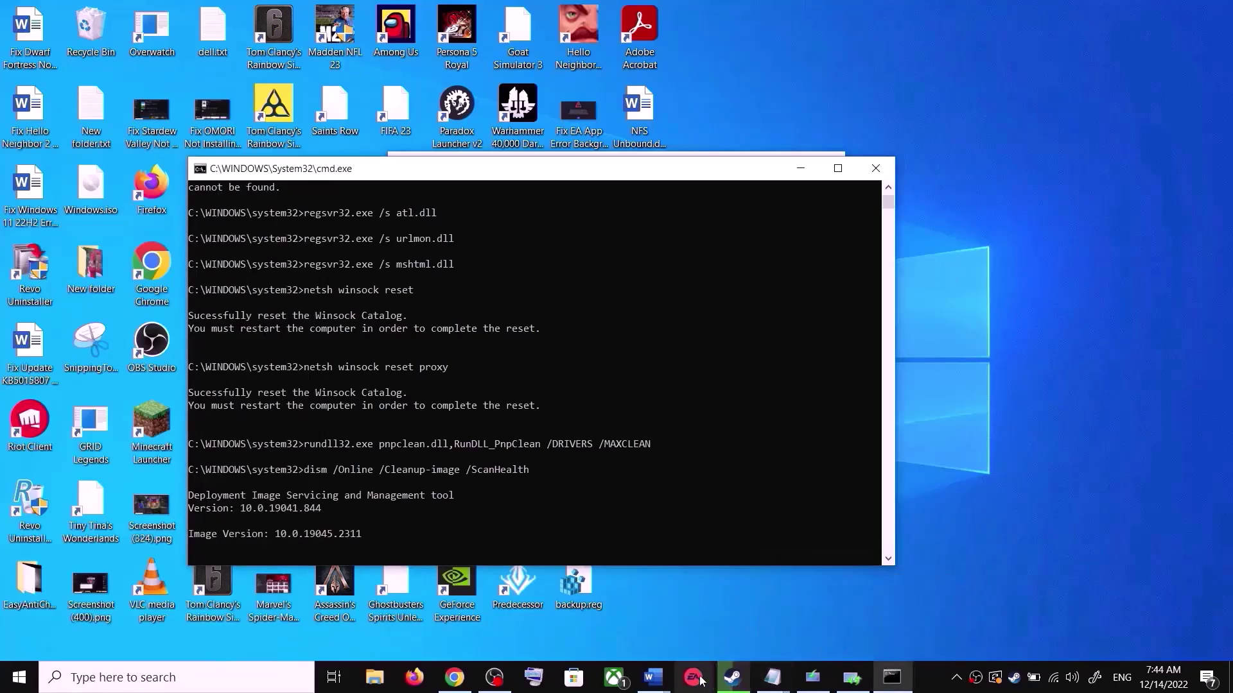
pyautogui.moveTo(654, 679)
pyautogui.click(738, 626)
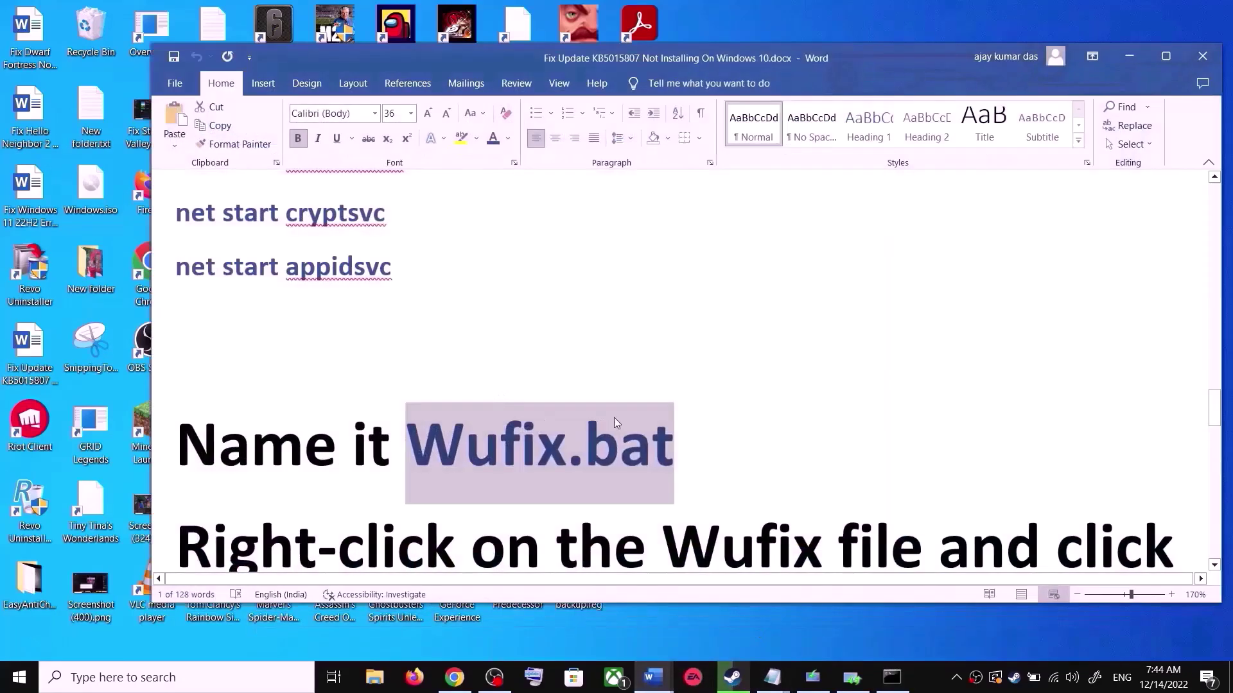
# - Scroll to Step 4) Use Media Creation Tool and select its heading text
pyautogui.scroll(-5, 616, 418)
pyautogui.scroll(-3, 624, 418)
pyautogui.moveTo(442, 423); pyautogui.dragTo(1056, 424)
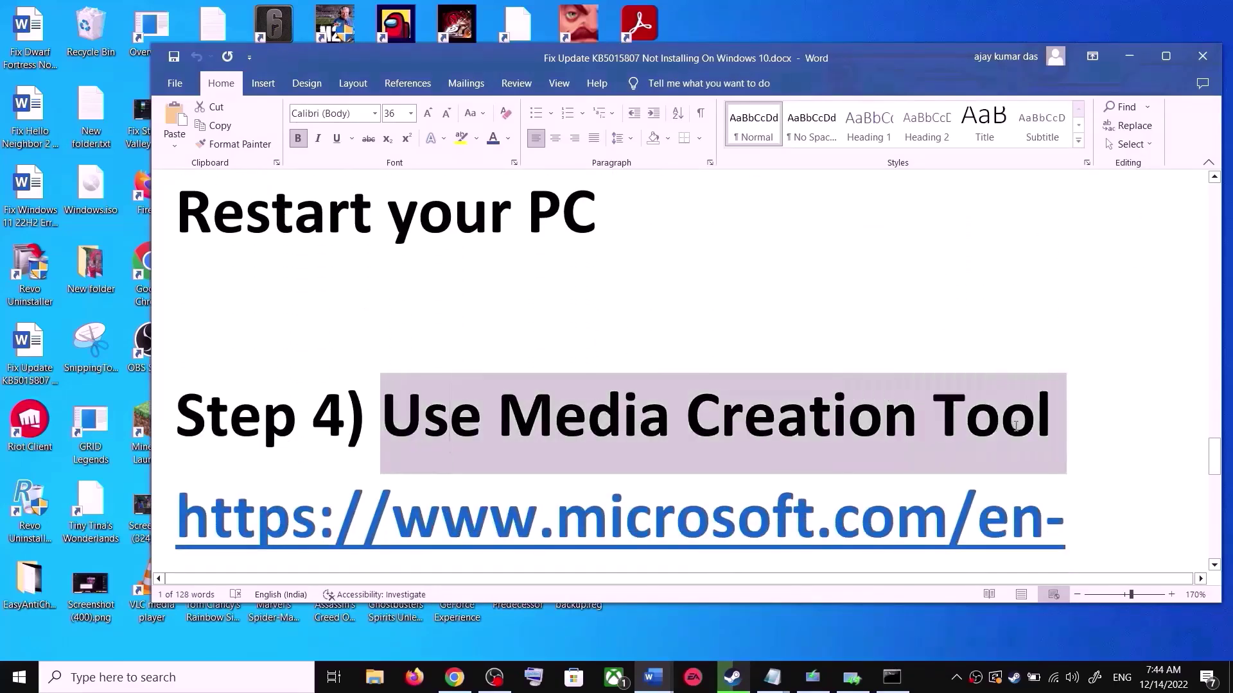
pyautogui.scroll(-2, 611, 443)
pyautogui.scroll(-1, 629, 444)
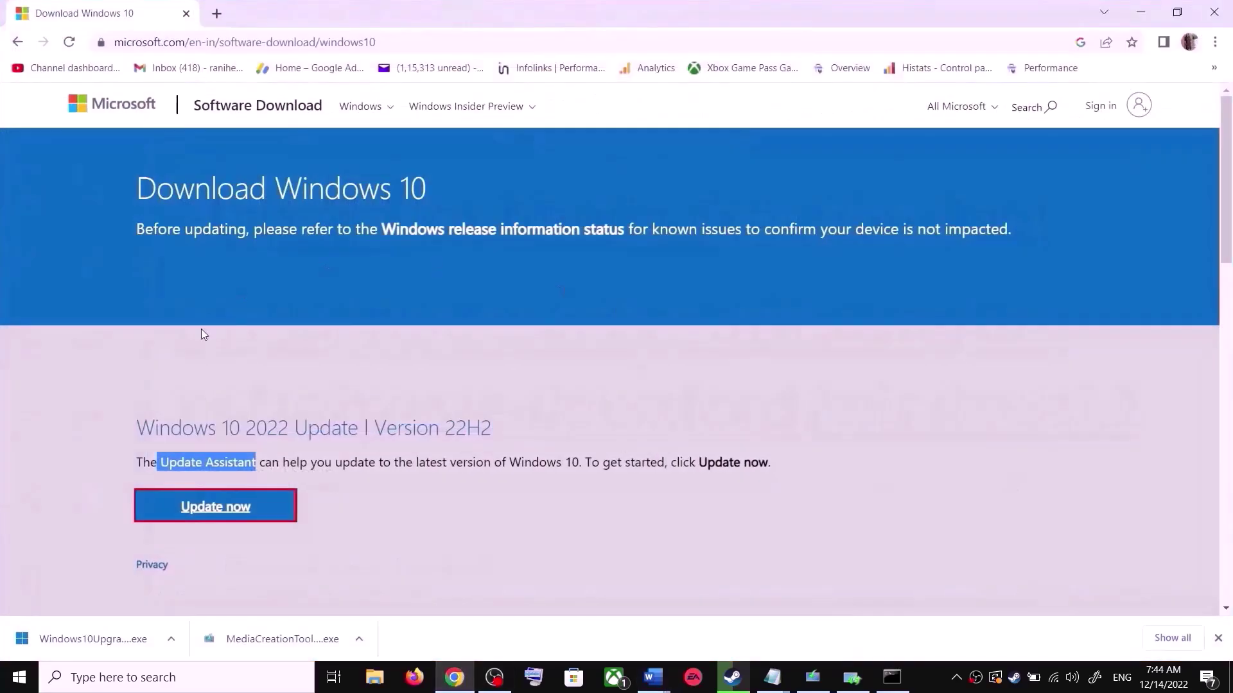
# - Run the Windows 10 setup tool, accept the licence terms, and choose Upgrade this PC now
pyautogui.scroll(-5, 237, 382)
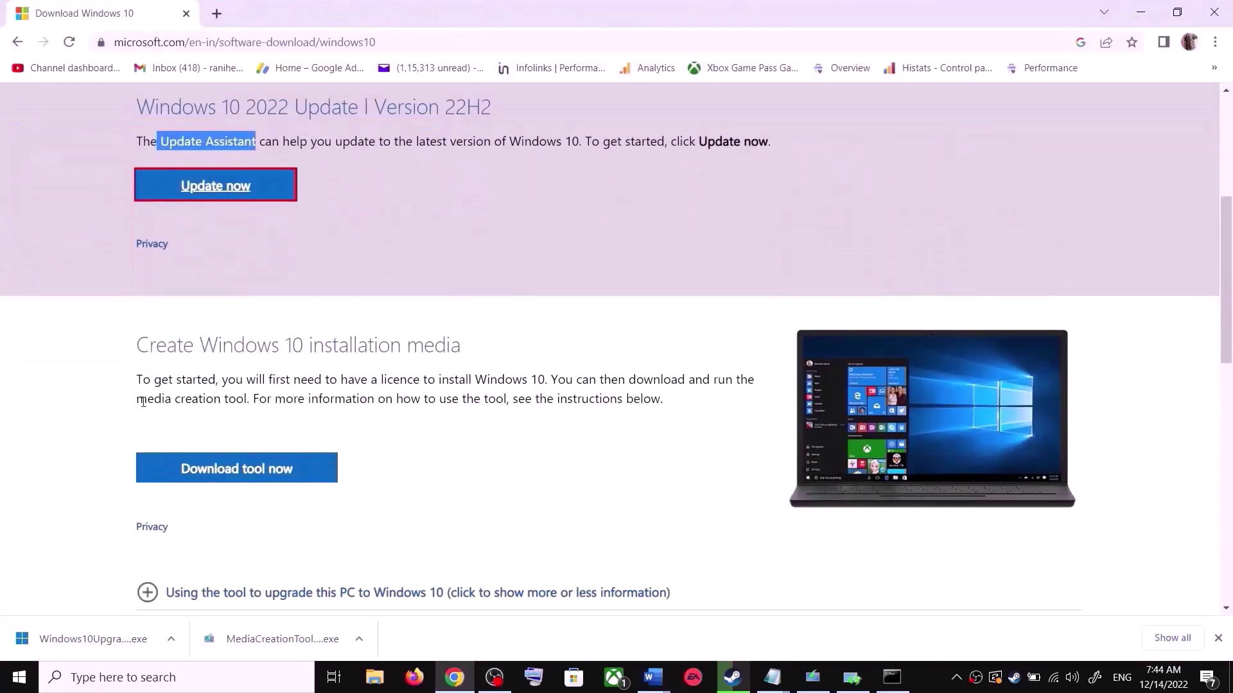
pyautogui.moveTo(143, 401); pyautogui.dragTo(256, 400)
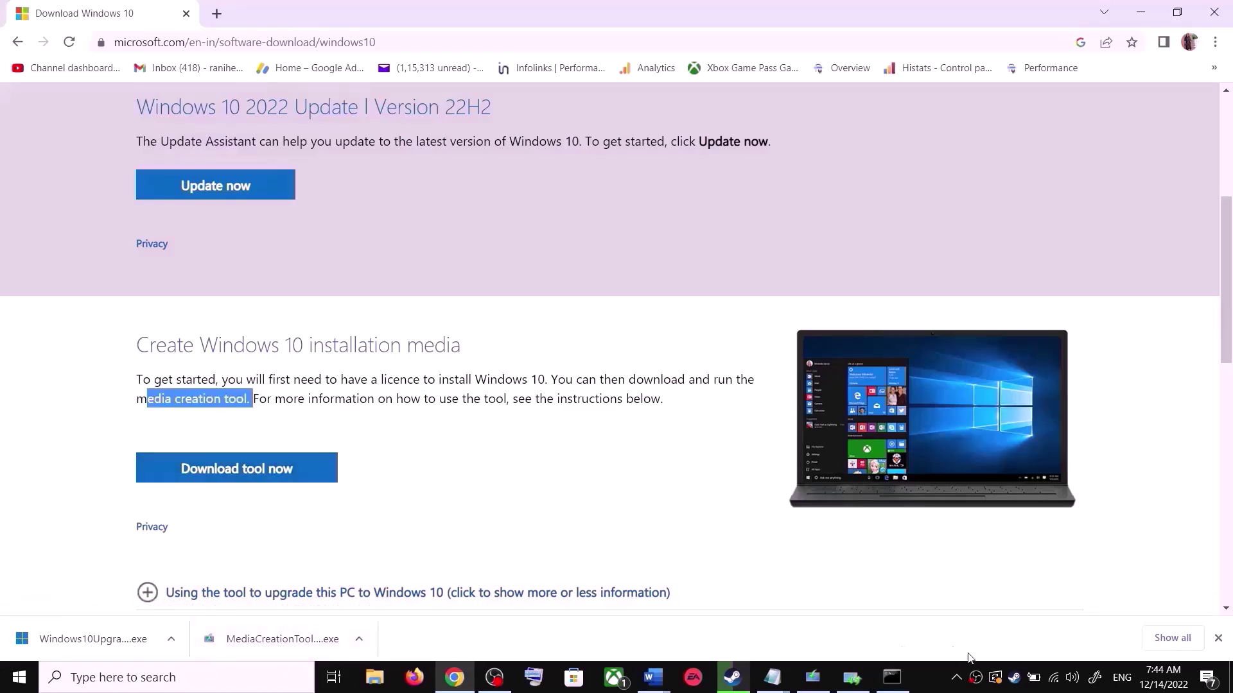
pyautogui.click(839, 529)
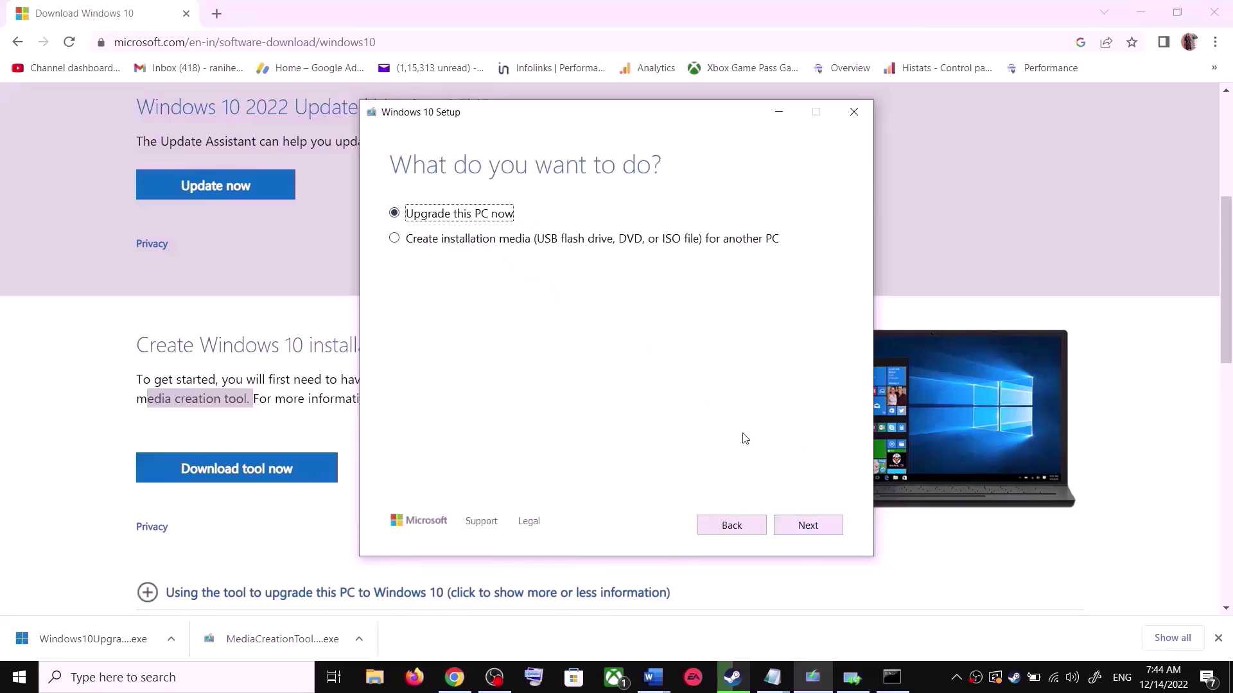
pyautogui.click(820, 530)
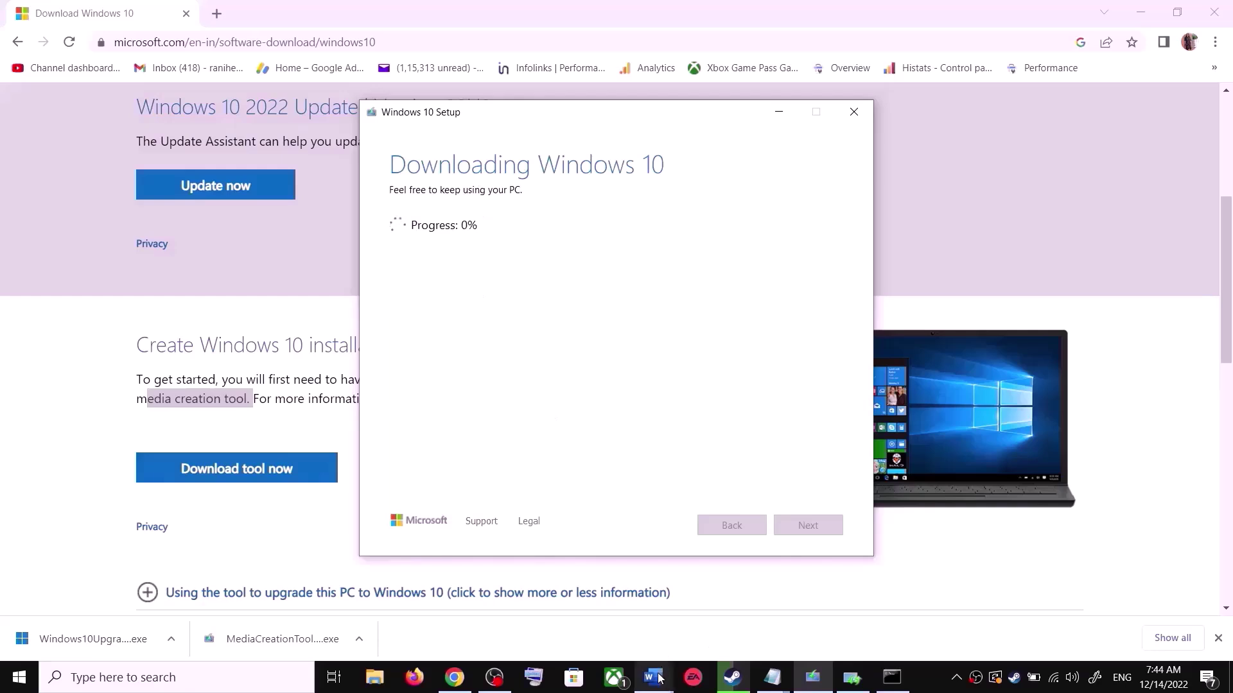
# - Return to the Word guide at Step 4) Use Media Creation Tool
pyautogui.moveTo(658, 681)
pyautogui.click(800, 626)
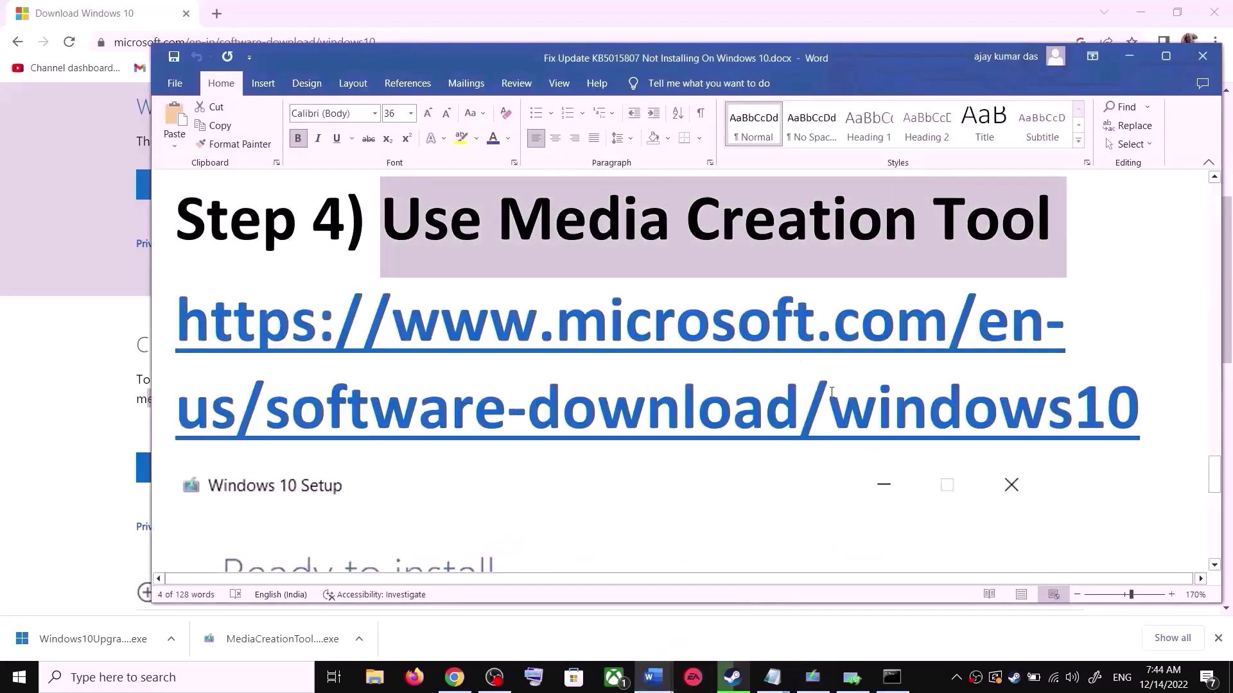
pyautogui.scroll(-1, 855, 409)
# - Maximize Word and scroll through the guide's Ready to install screenshot
pyautogui.scroll(-2, 856, 408)
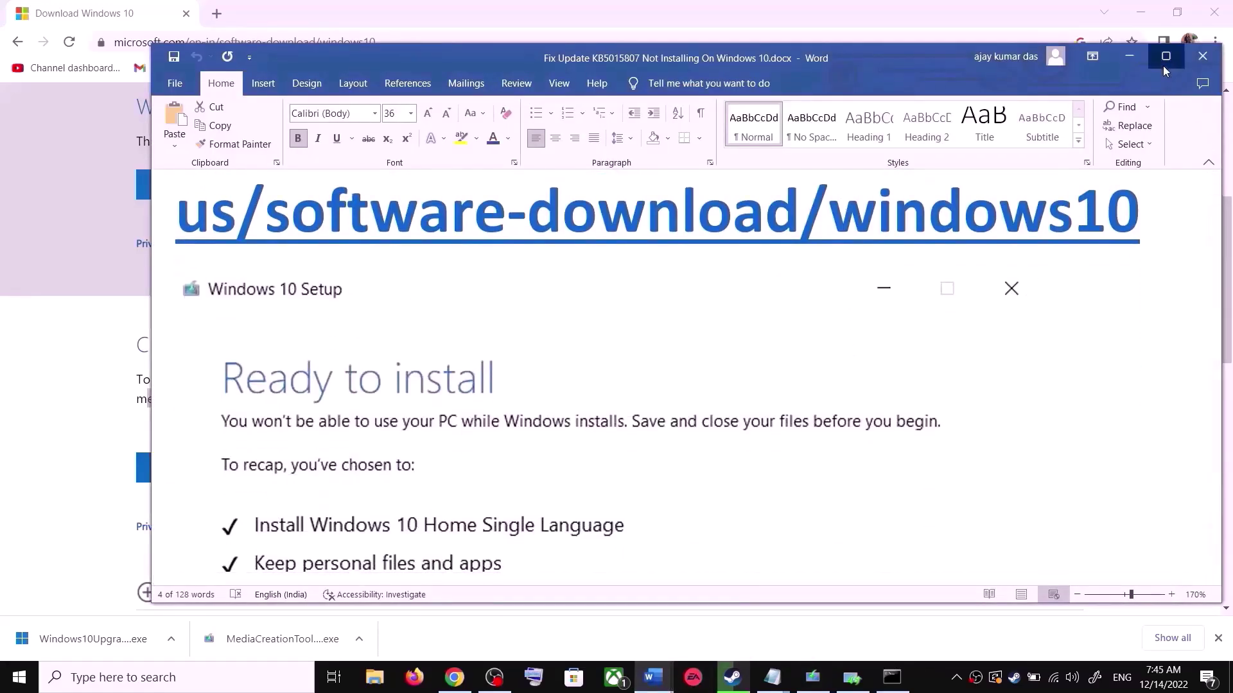
pyautogui.click(1166, 56)
pyautogui.scroll(-2, 160, 346)
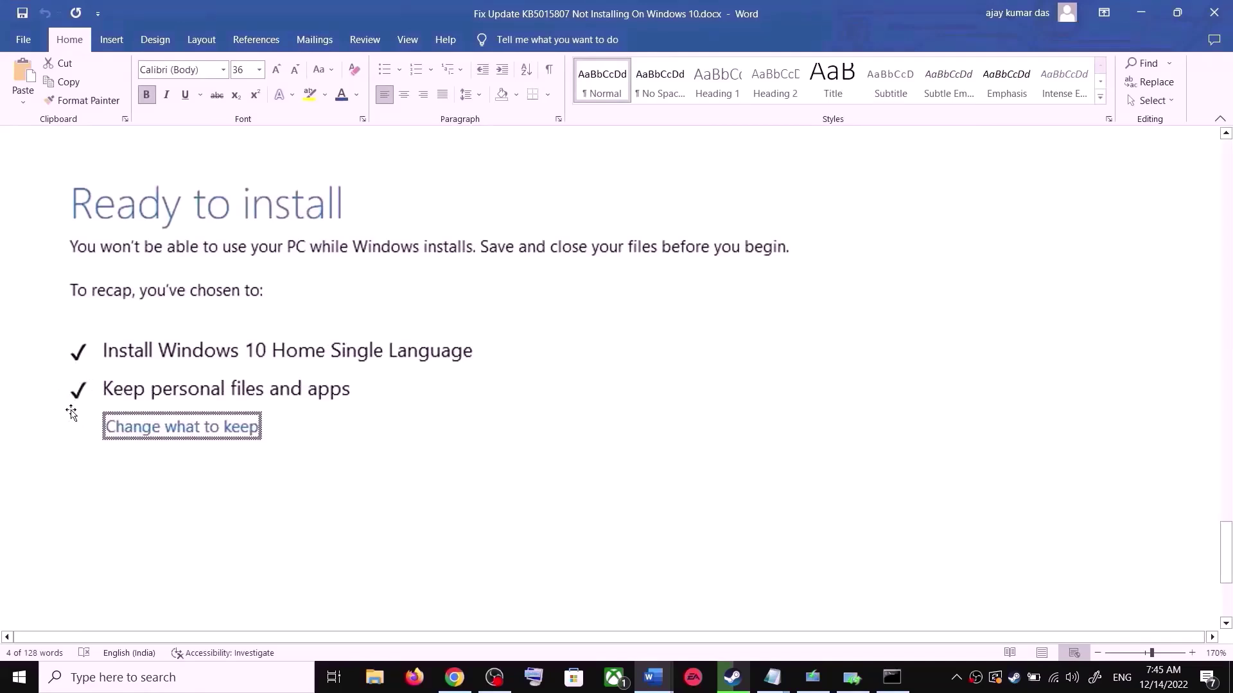
pyautogui.scroll(-4, 429, 385)
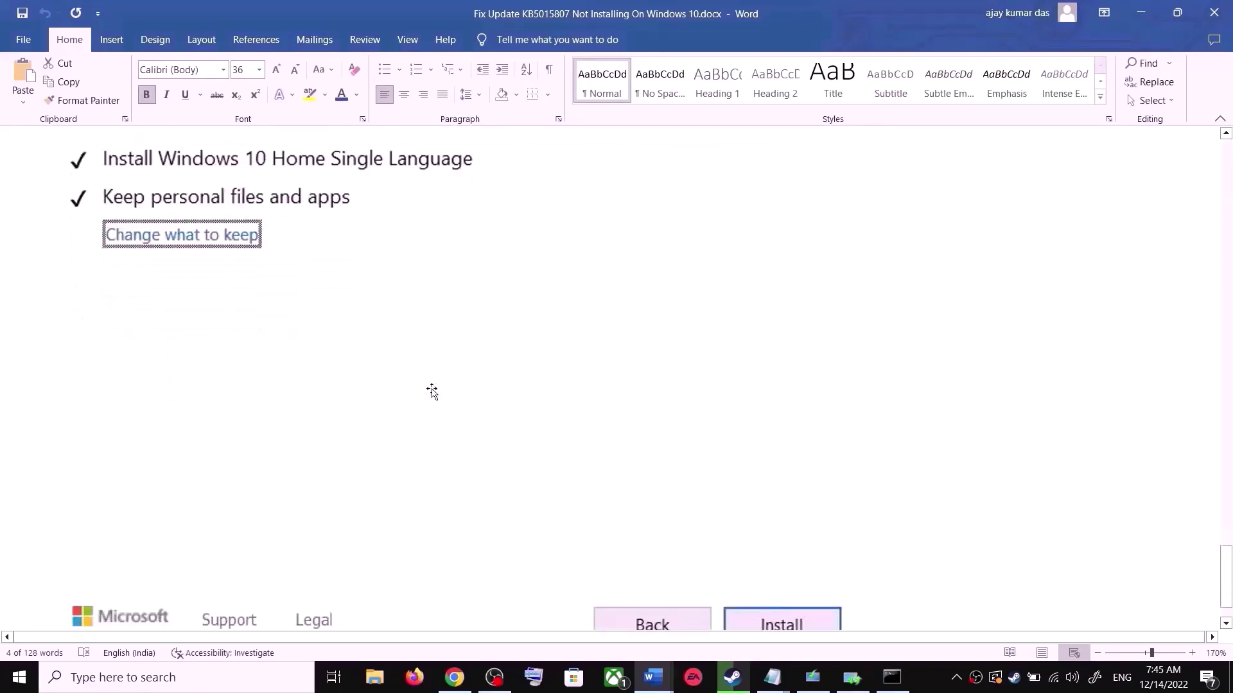
pyautogui.scroll(5, 628, 446)
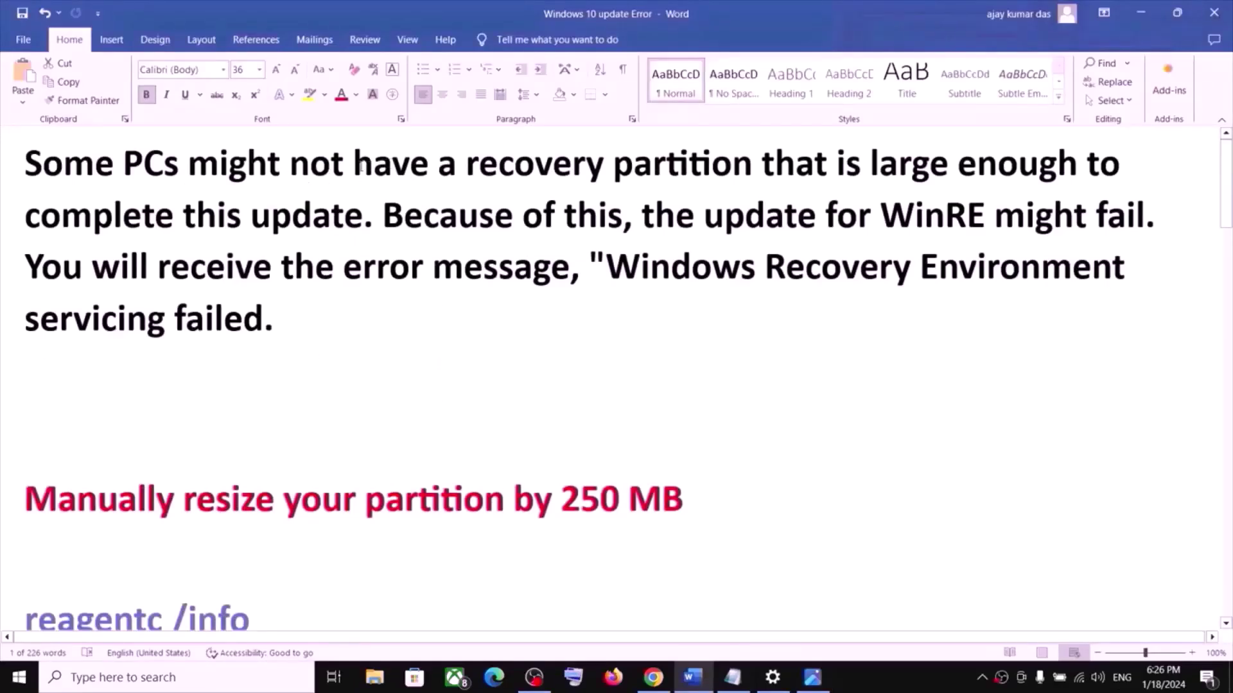
# - Highlight the missing-recovery-partition note and the partition-resize heading in the Word notes
pyautogui.moveTo(276, 168); pyautogui.dragTo(687, 180)
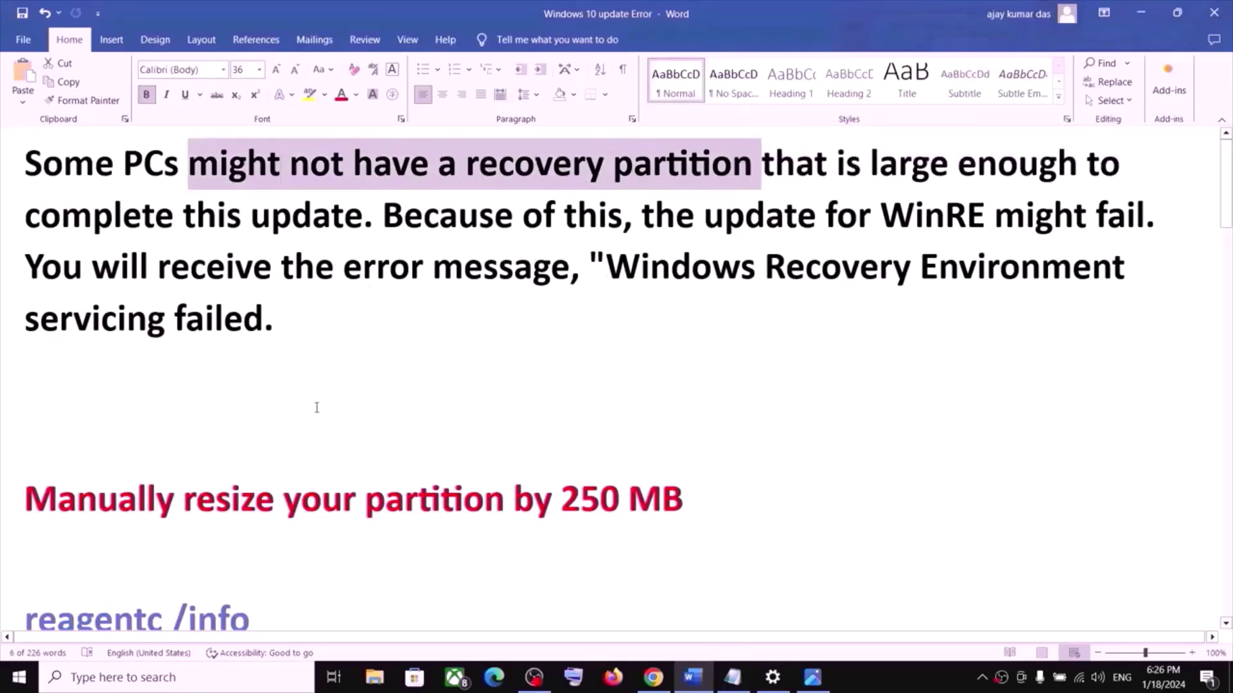
pyautogui.scroll(-5, 317, 408)
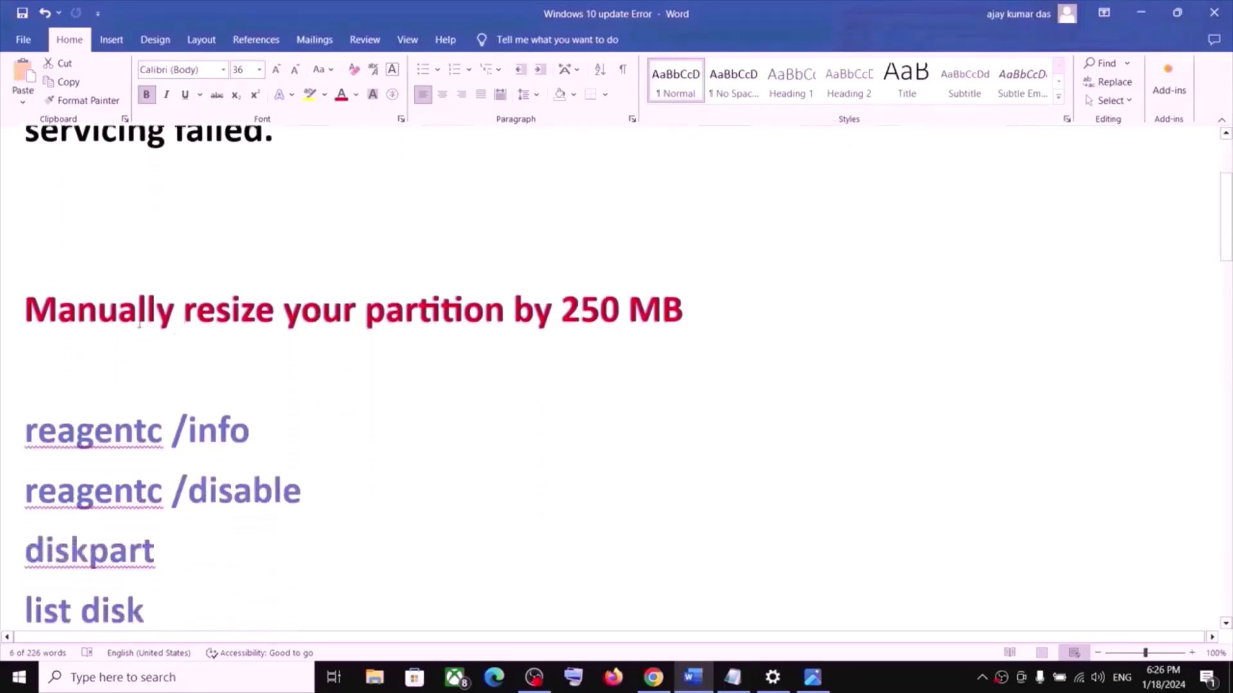
pyautogui.moveTo(97, 312); pyautogui.dragTo(648, 325)
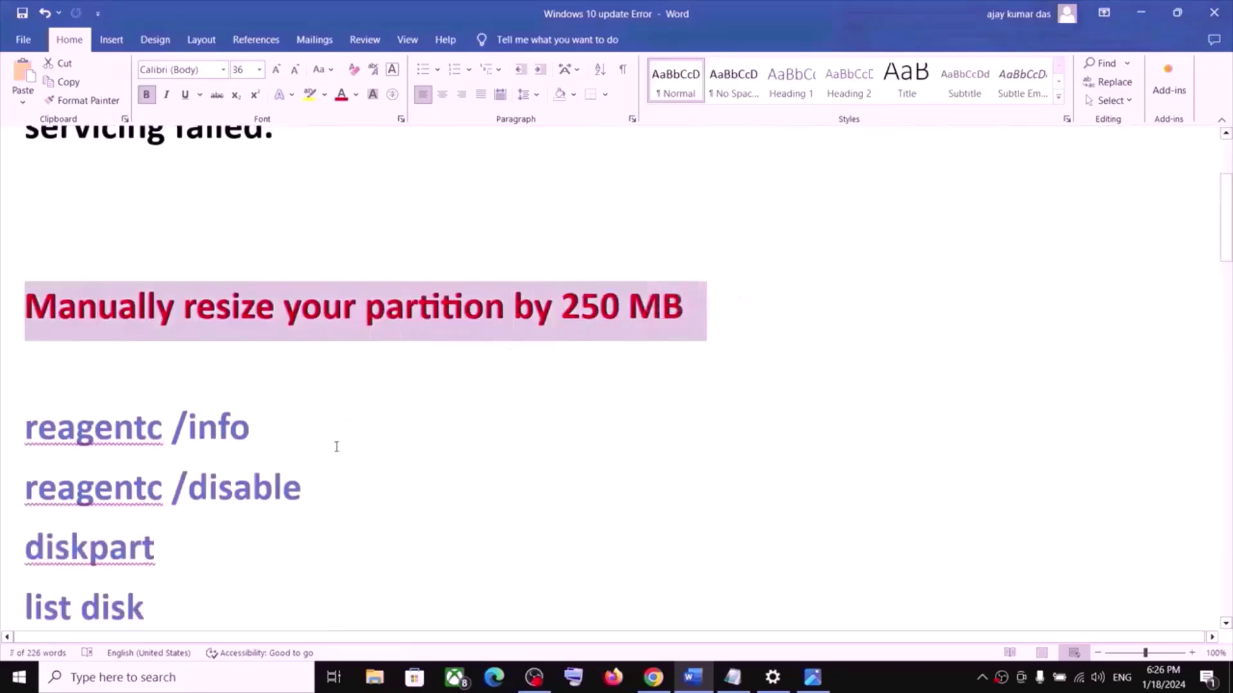
pyautogui.scroll(-3, 336, 446)
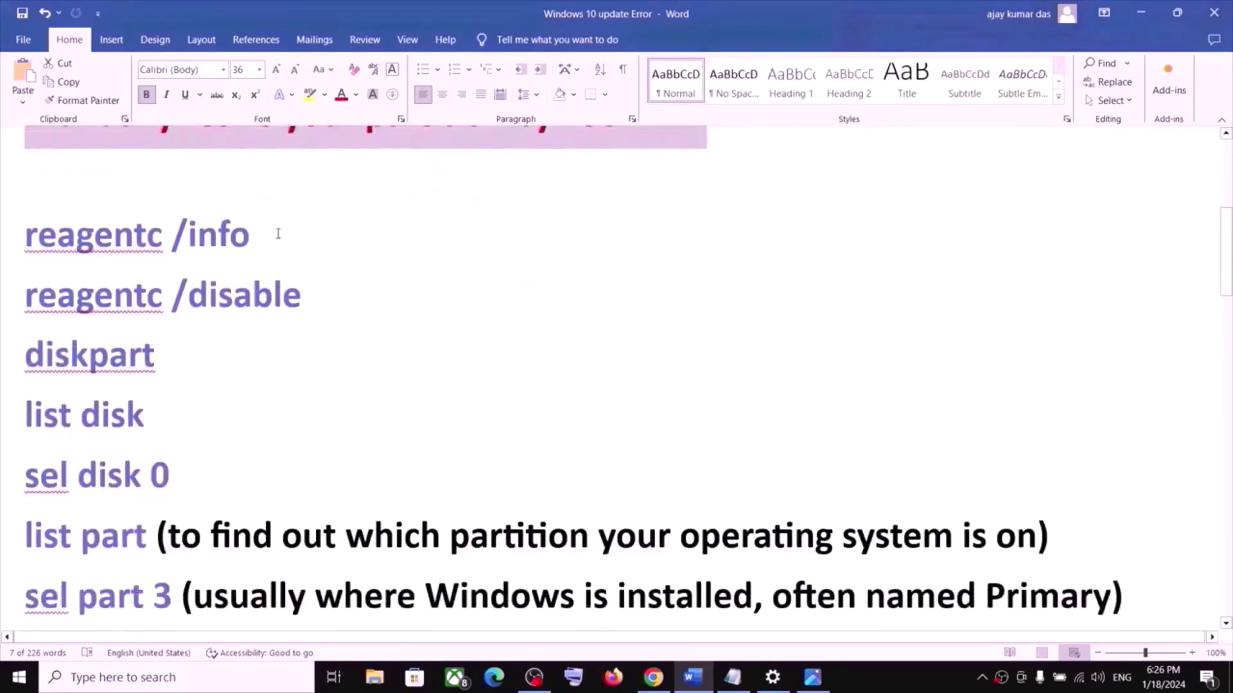
# - Copy the reagentc /info line from the resize command list
pyautogui.moveTo(272, 234); pyautogui.dragTo(26, 235)
pyautogui.rightClick(86, 243)
pyautogui.click(153, 295)
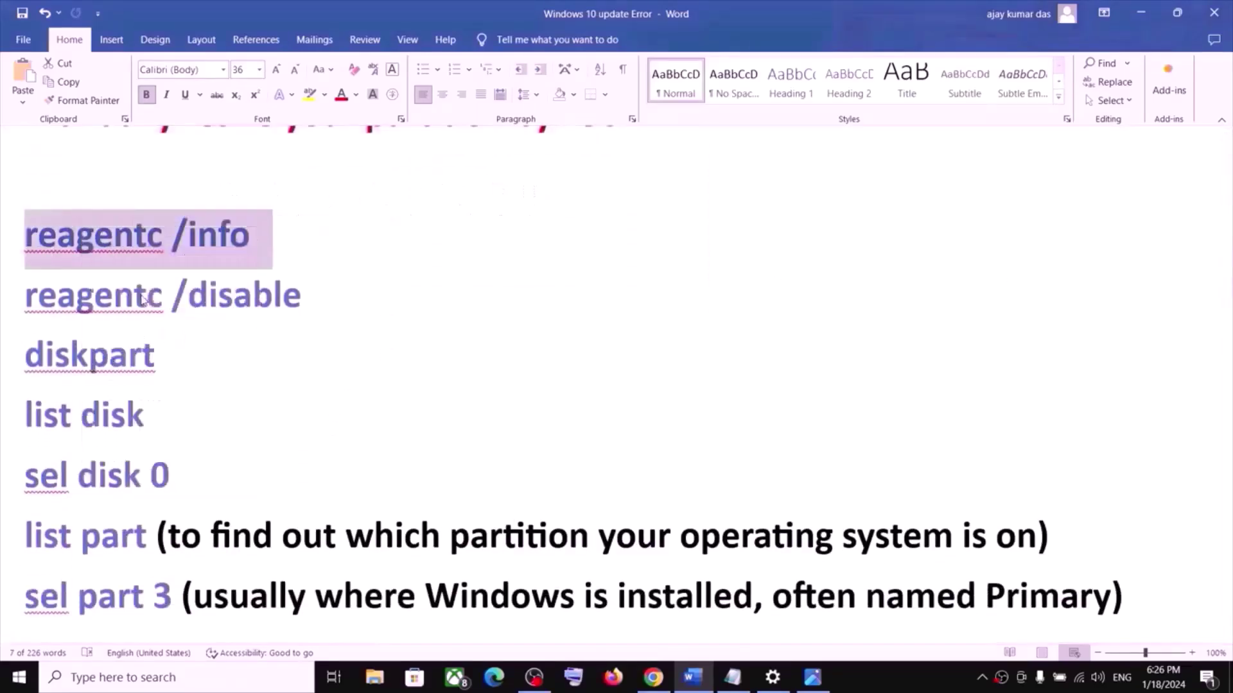
pyautogui.click(109, 686)
# - Launch Command Prompt as administrator from a cmd search and move it clear of the command list
pyautogui.write('cmd')
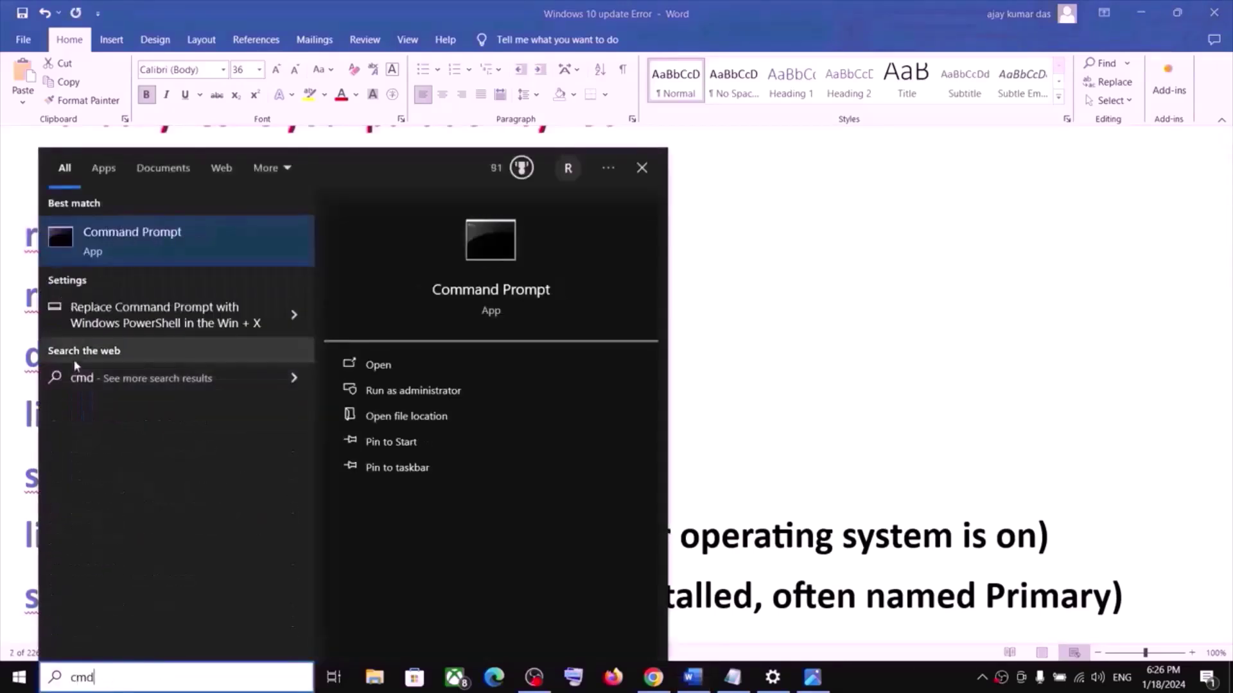
pyautogui.rightClick(148, 235)
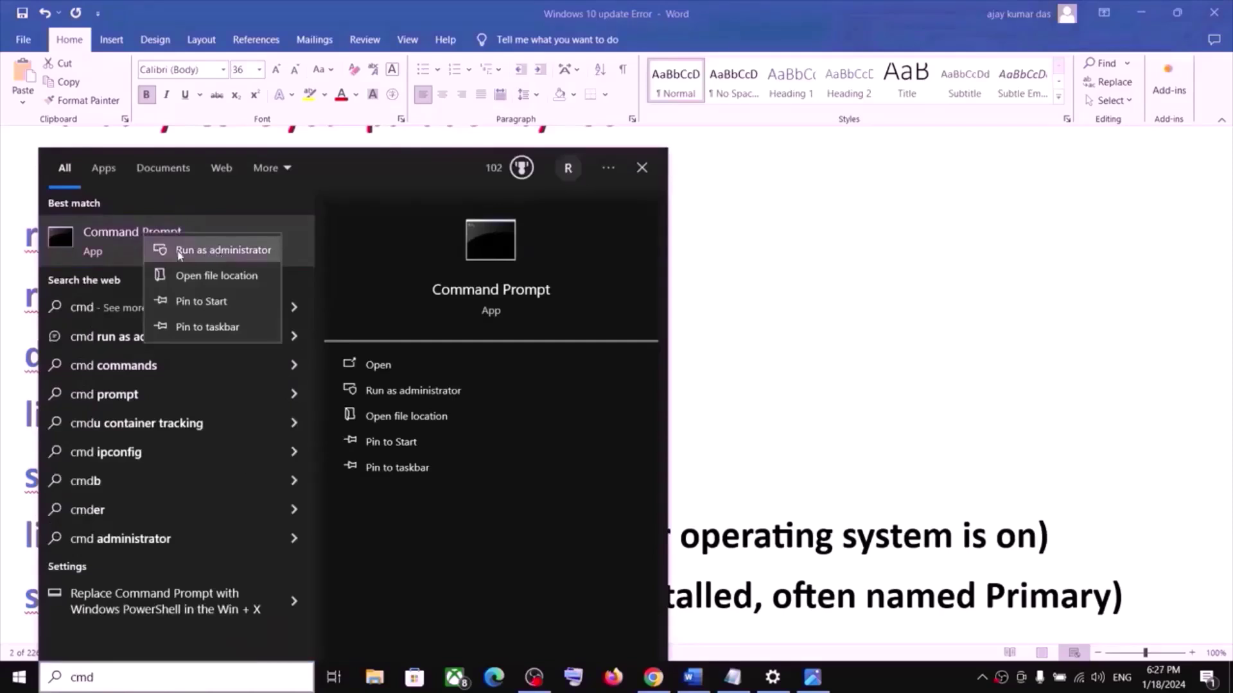
pyautogui.click(224, 255)
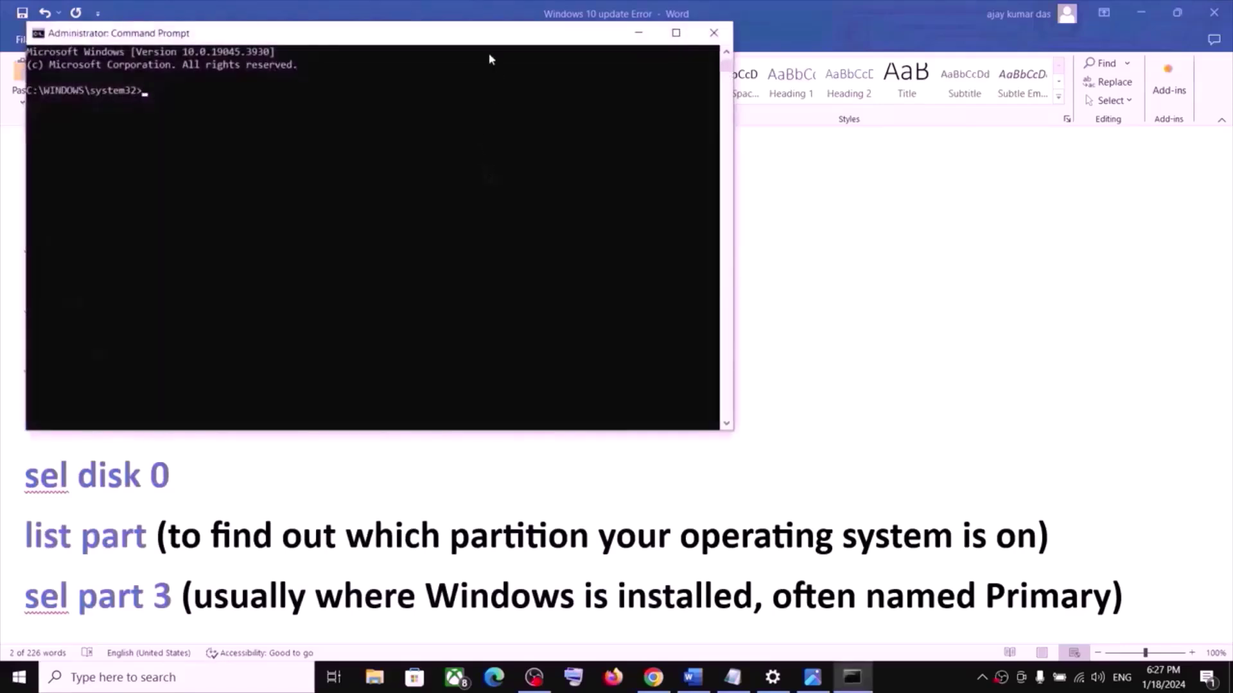
pyautogui.moveTo(485, 40); pyautogui.dragTo(760, 206)
# - Run reagentc /info to check Windows RE status, then run reagentc /disable
pyautogui.hotkey('ctrl', 'v')
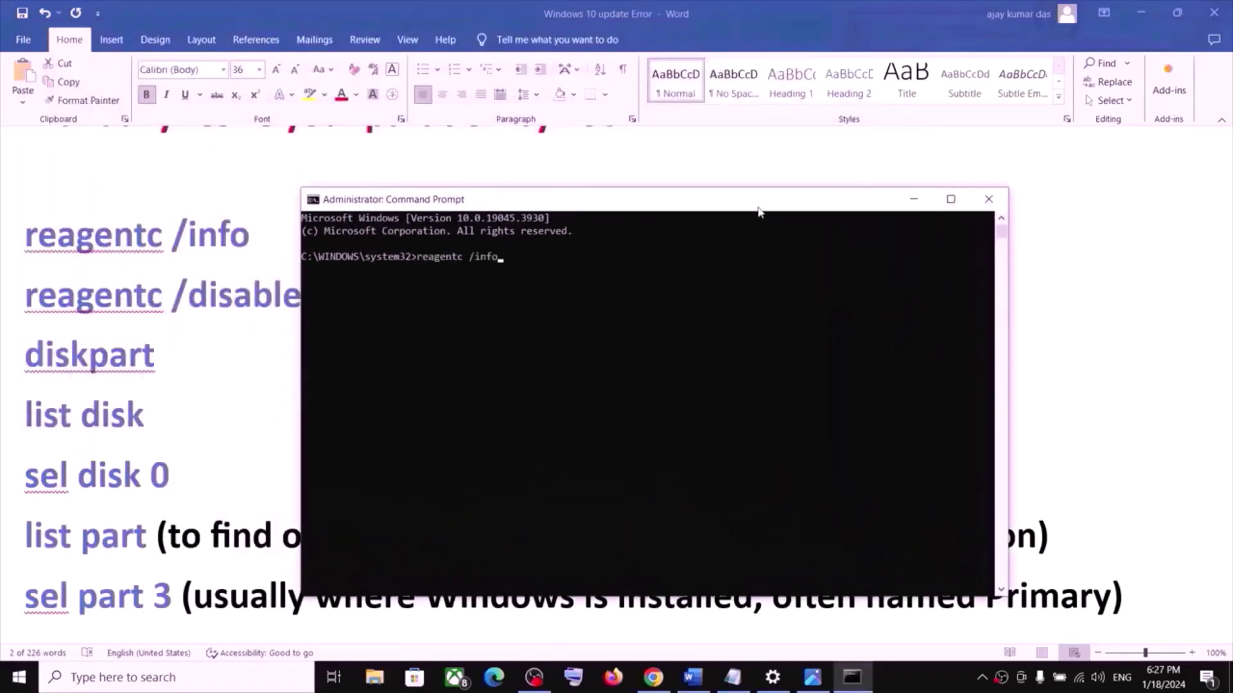
pyautogui.press('Return')
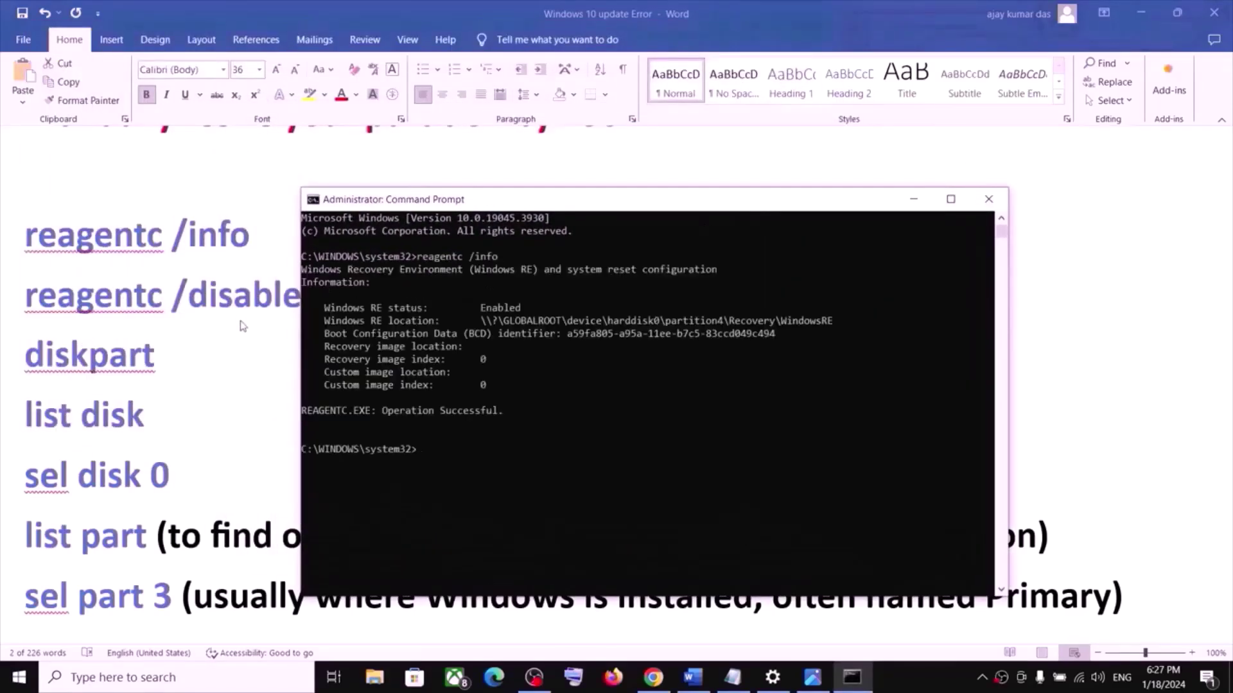
pyautogui.hotkey('alt', 'Tab')
pyautogui.tripleClick(215, 307)
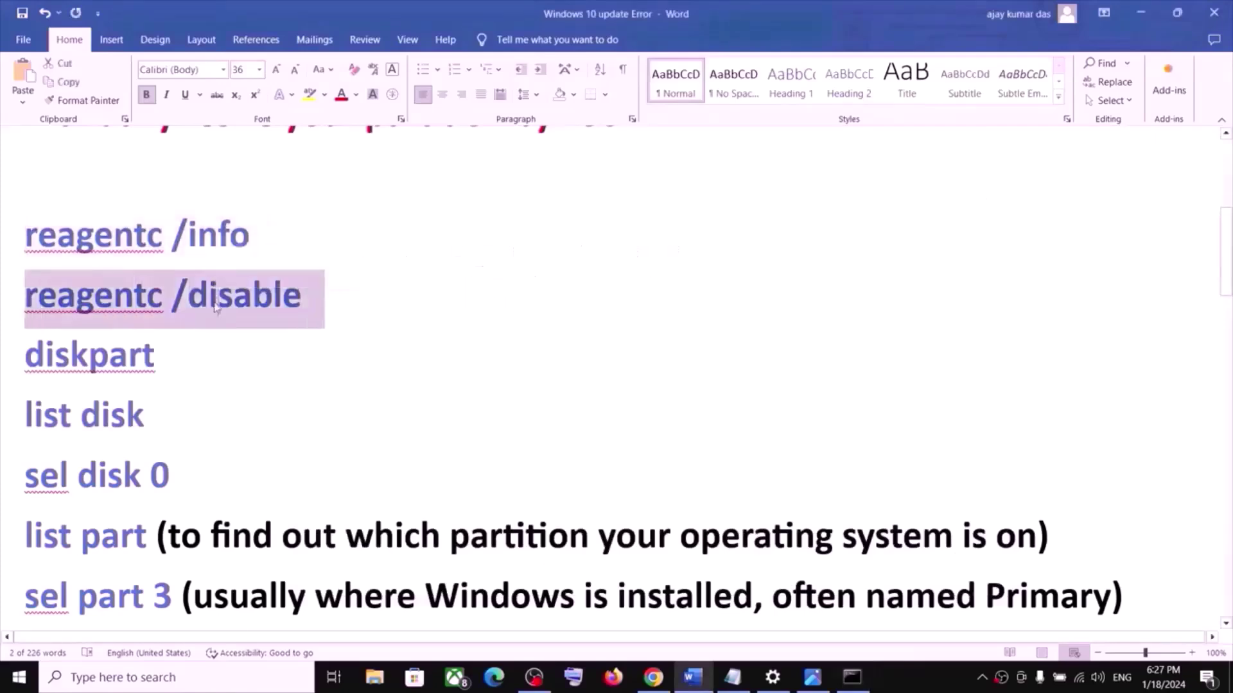
pyautogui.hotkey('alt', 'Tab')
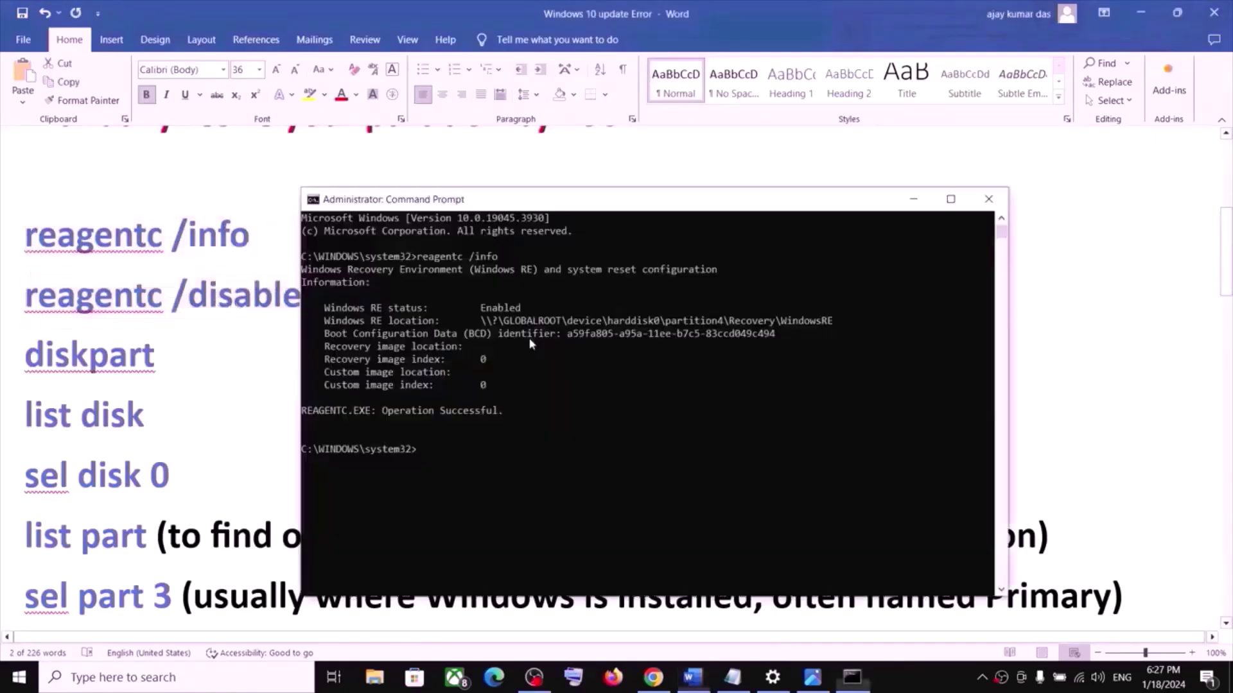
pyautogui.hotkey('ctrl', 'v')
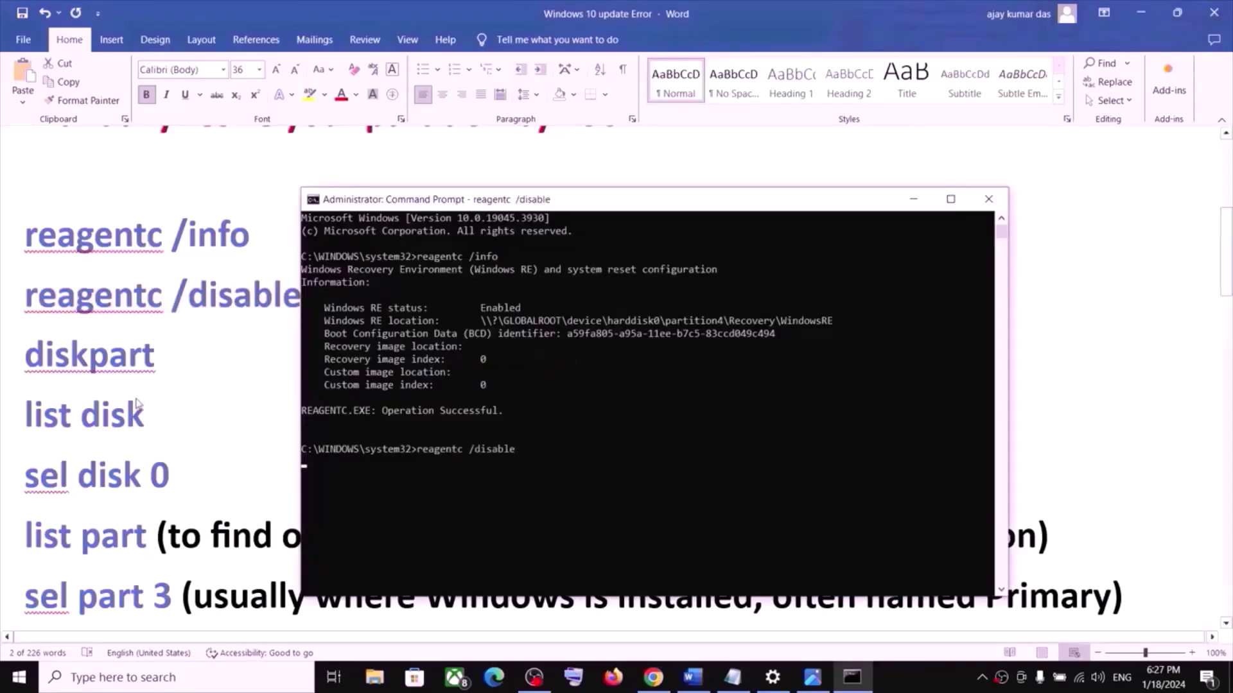
# - Start diskpart using the command copied from the notes
pyautogui.hotkey('alt', 'Tab')
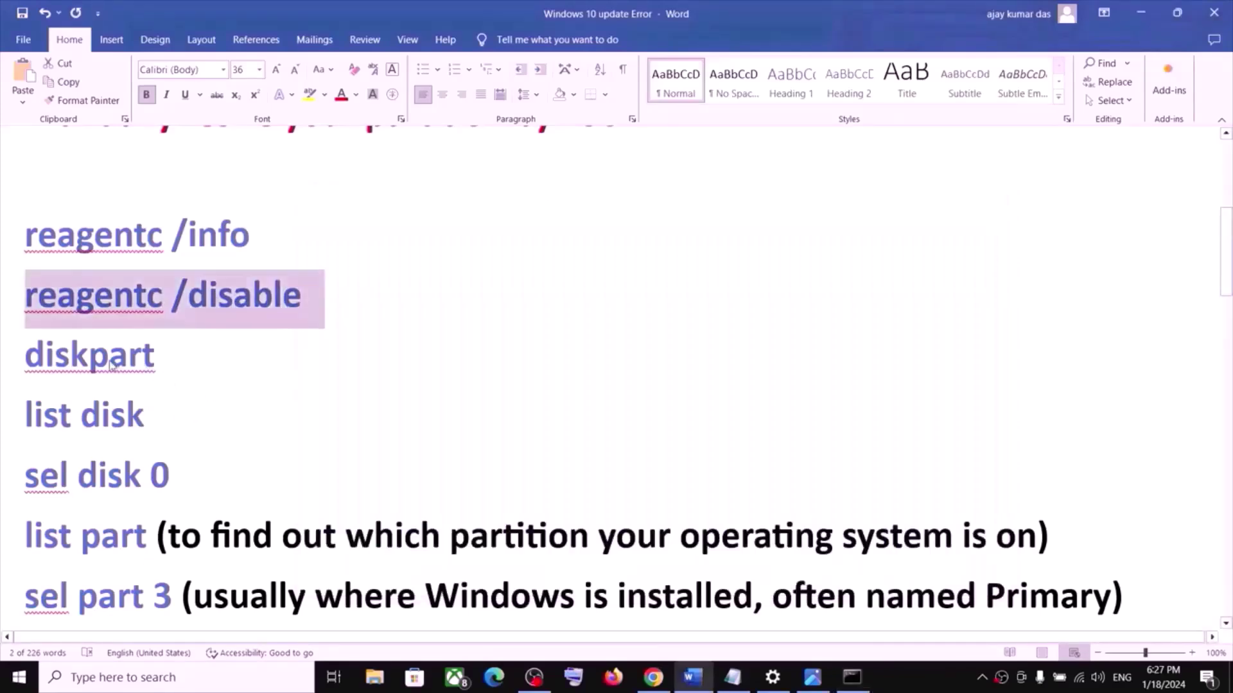
pyautogui.tripleClick(115, 363)
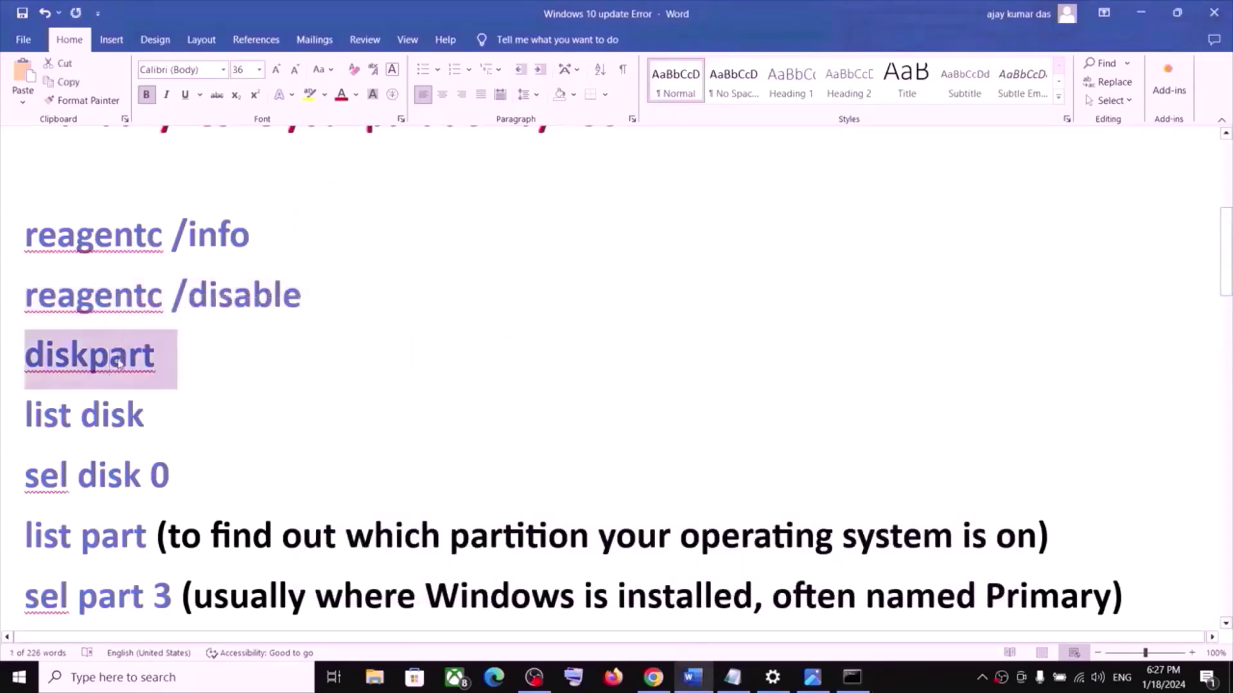
pyautogui.hotkey('alt', 'Tab')
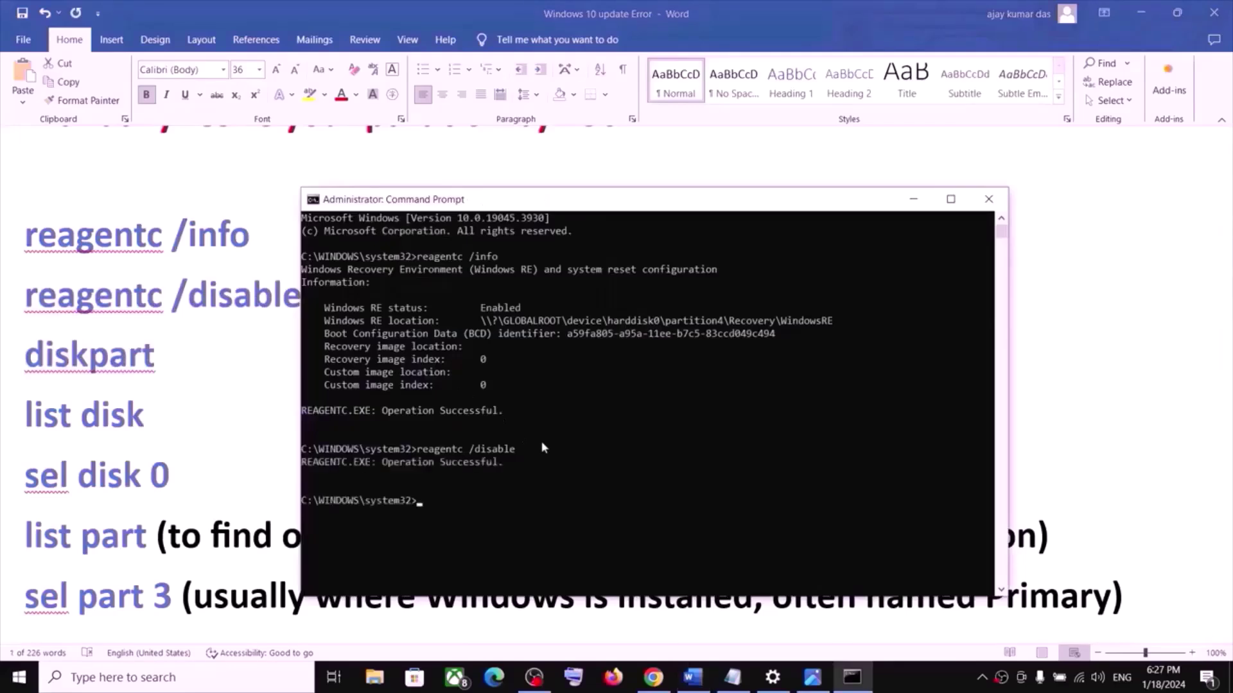
pyautogui.hotkey('ctrl', 'v')
pyautogui.press('Return')
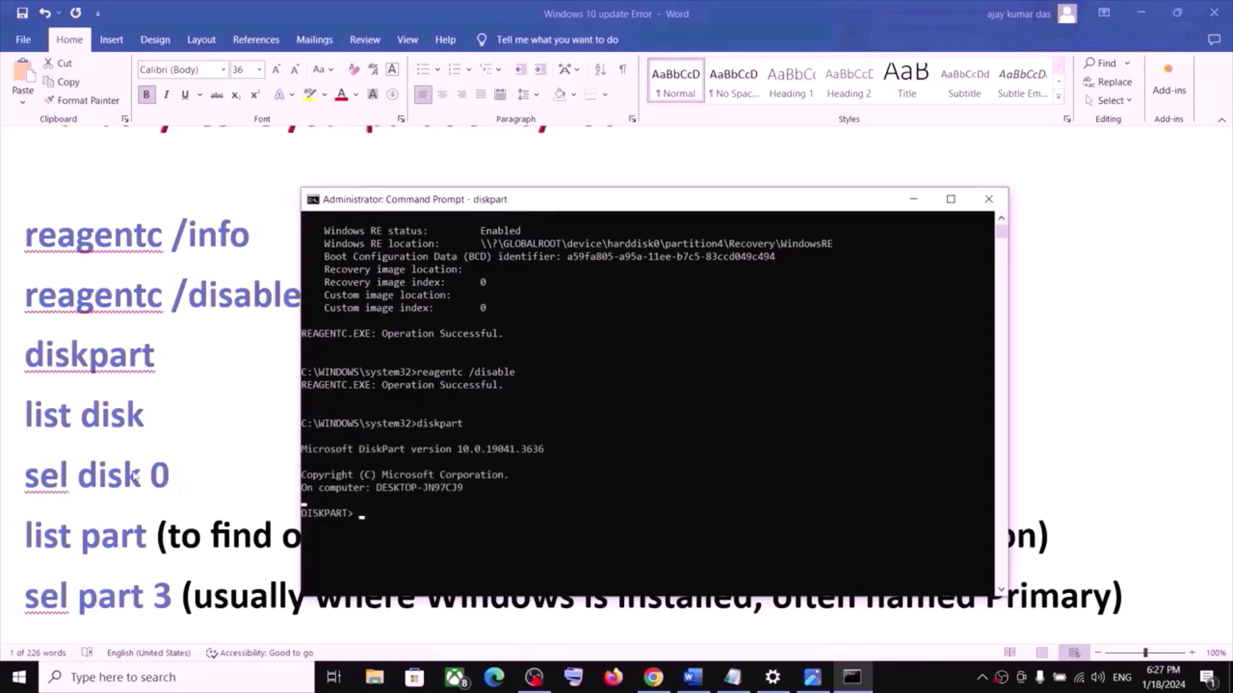
# - Run list disk and then sel disk 0 in DiskPart
pyautogui.doubleClick(103, 425)
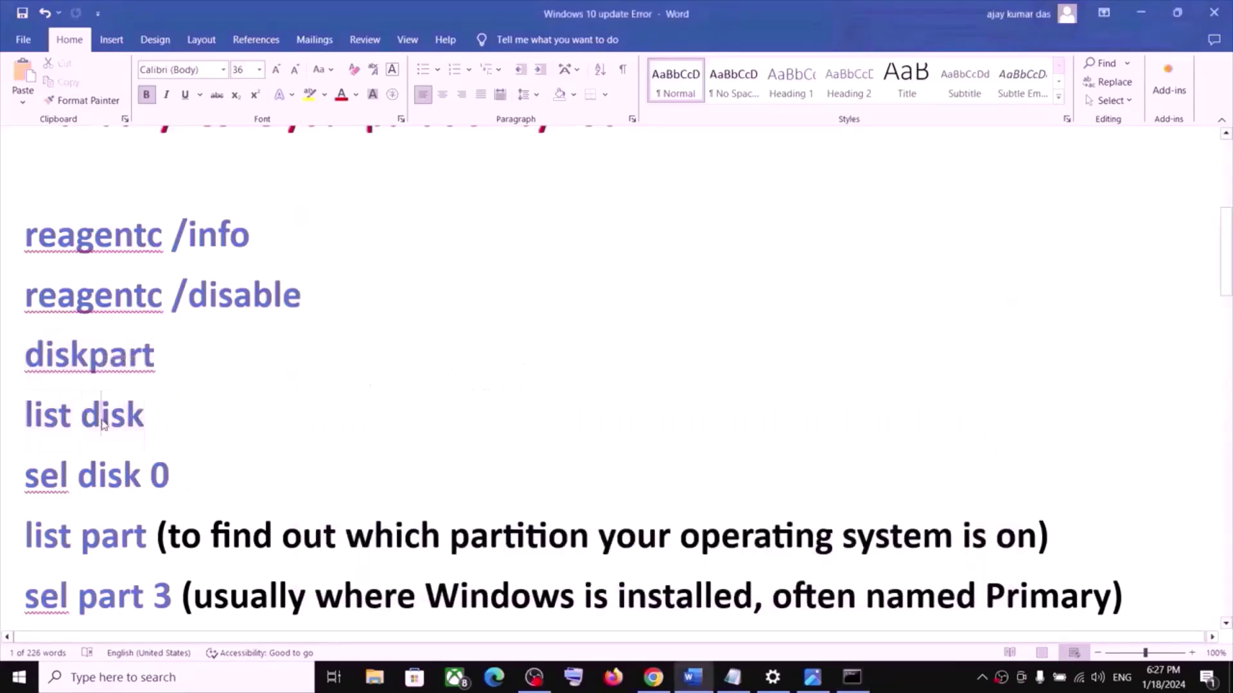
pyautogui.tripleClick(103, 425)
pyautogui.hotkey('ctrl', 'c')
pyautogui.hotkey('alt', 'Tab')
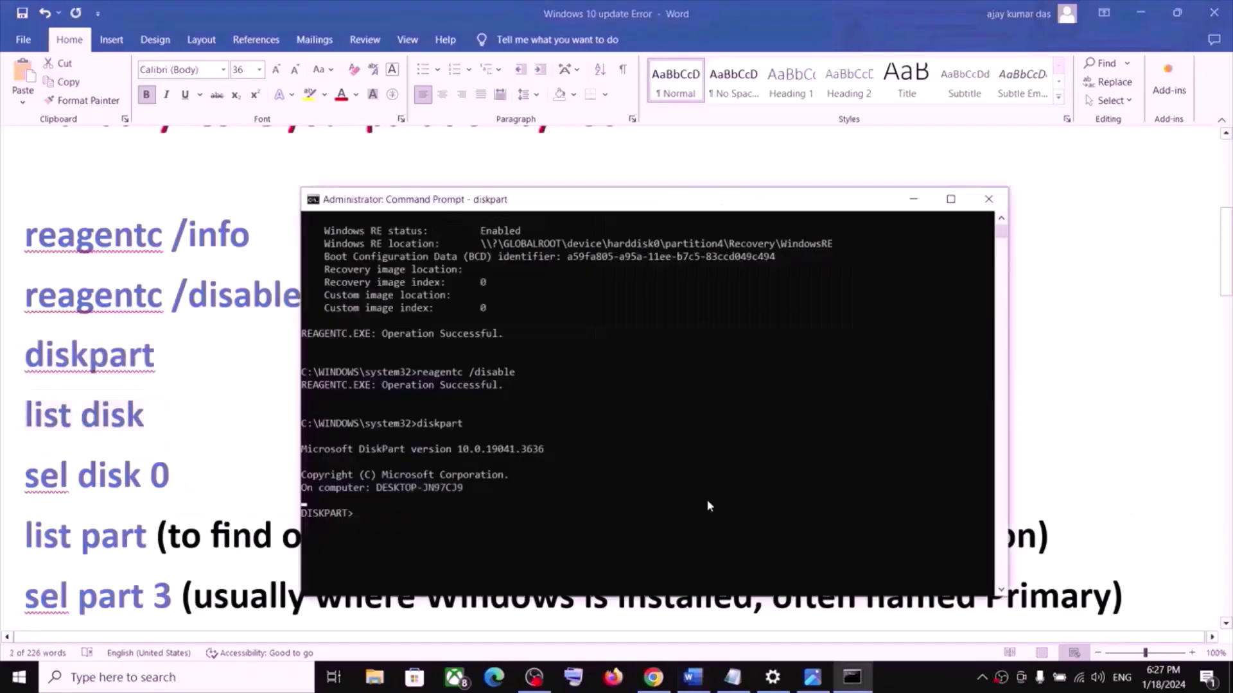
pyautogui.hotkey('ctrl', 'v')
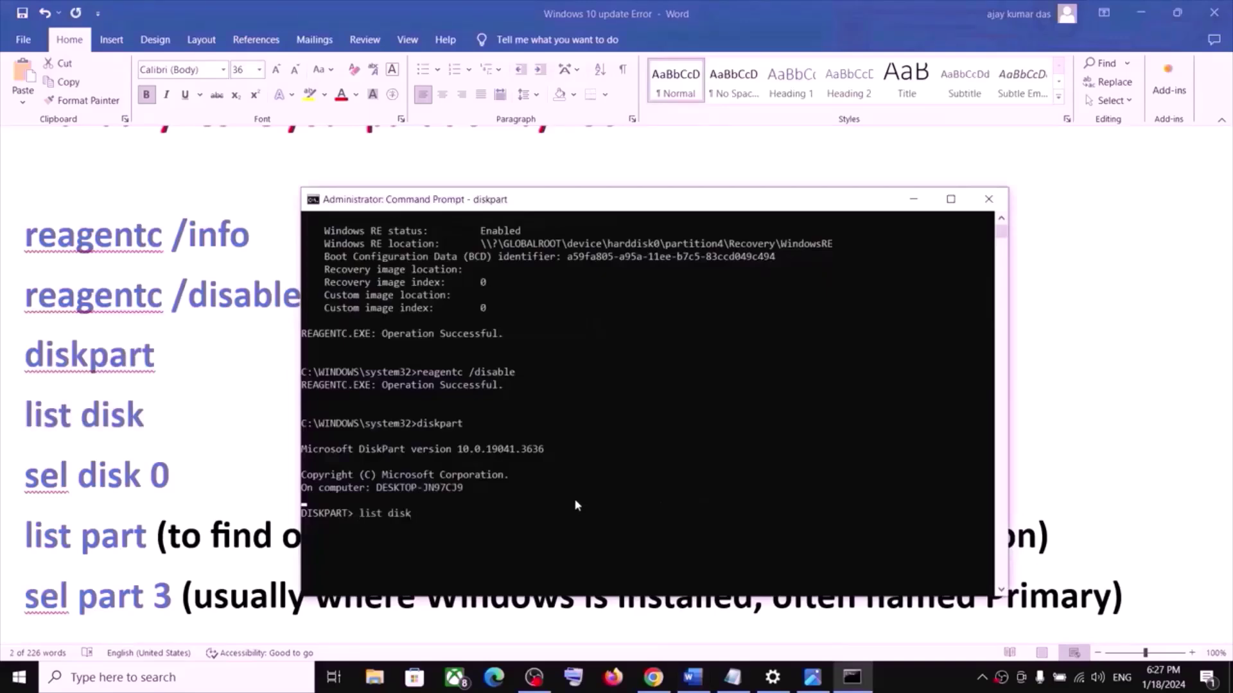
pyautogui.press('Return')
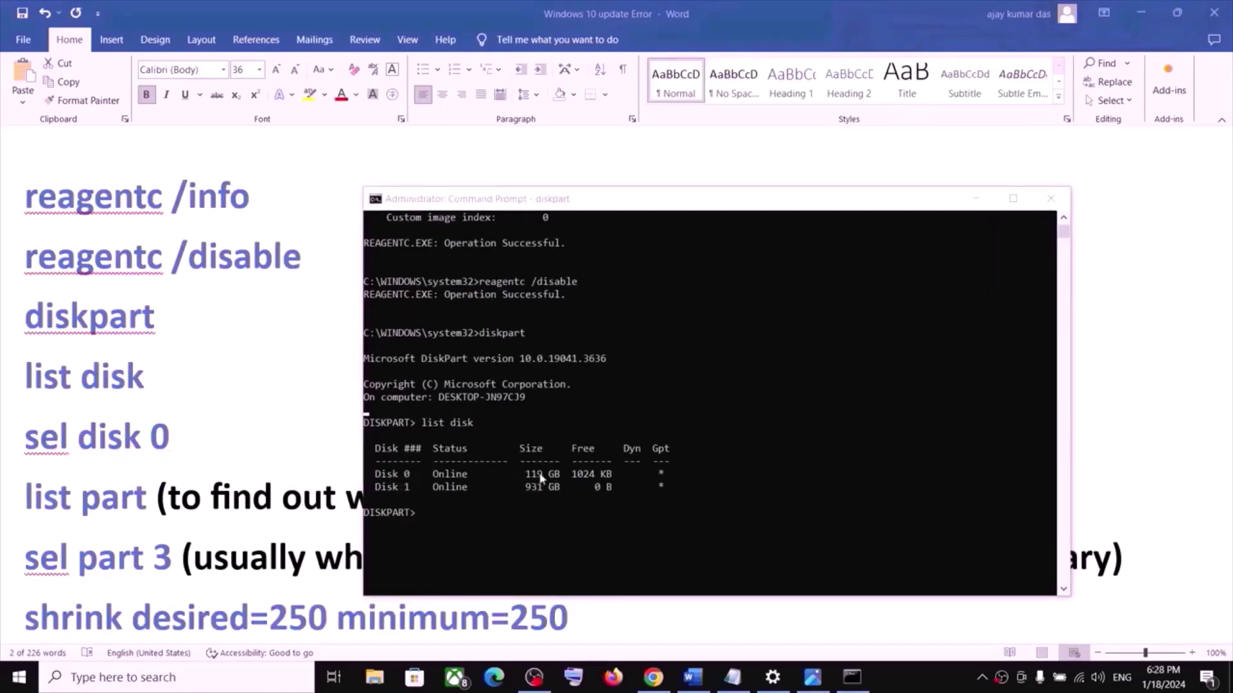
pyautogui.click(169, 439)
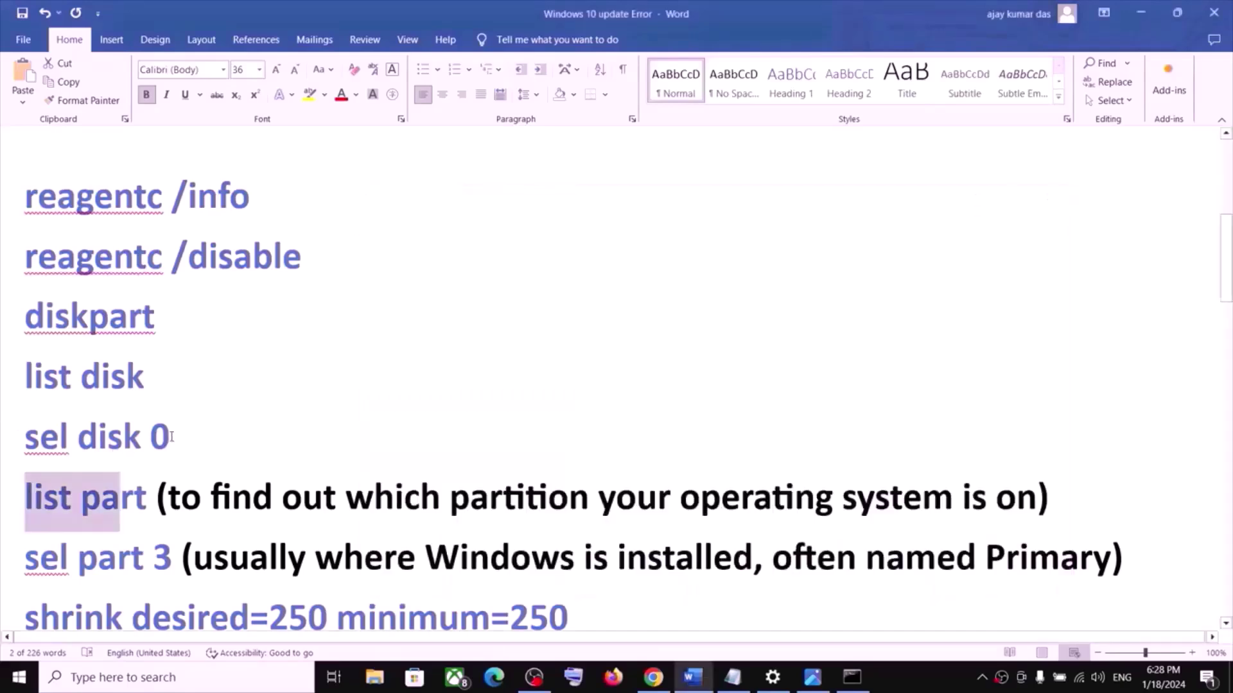
pyautogui.tripleClick(68, 433)
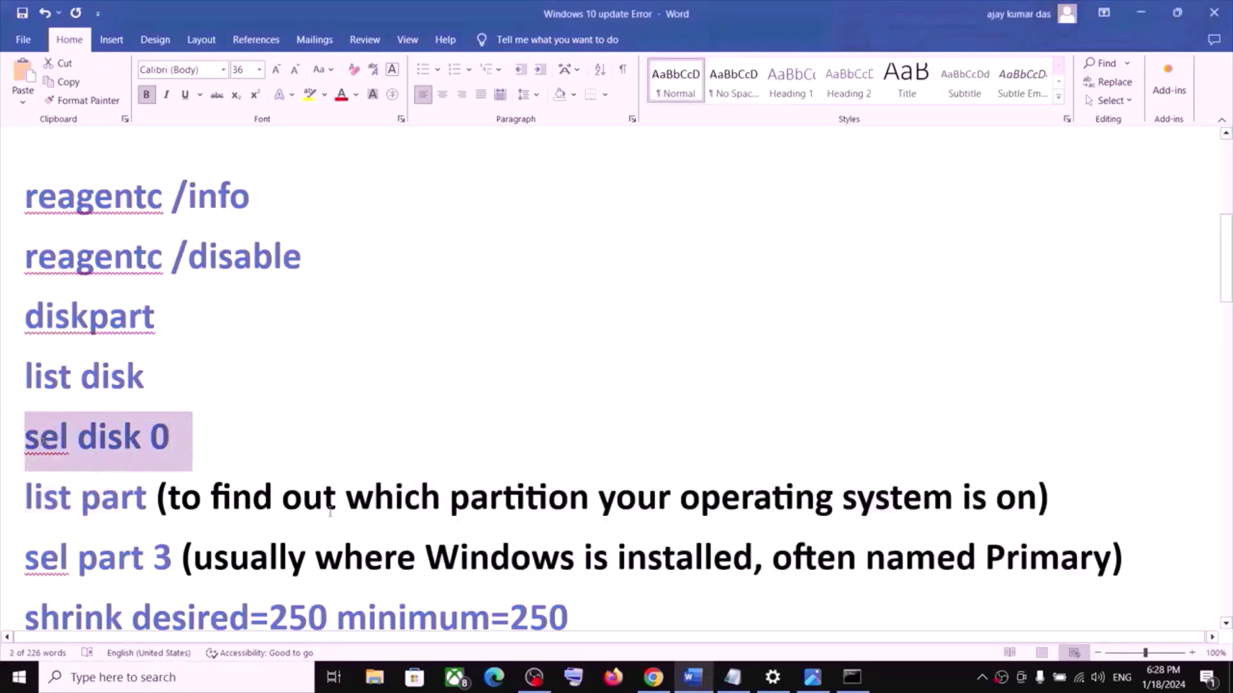
pyautogui.hotkey('alt', 'Tab')
pyautogui.write('sel disk 0')
pyautogui.press('Return')
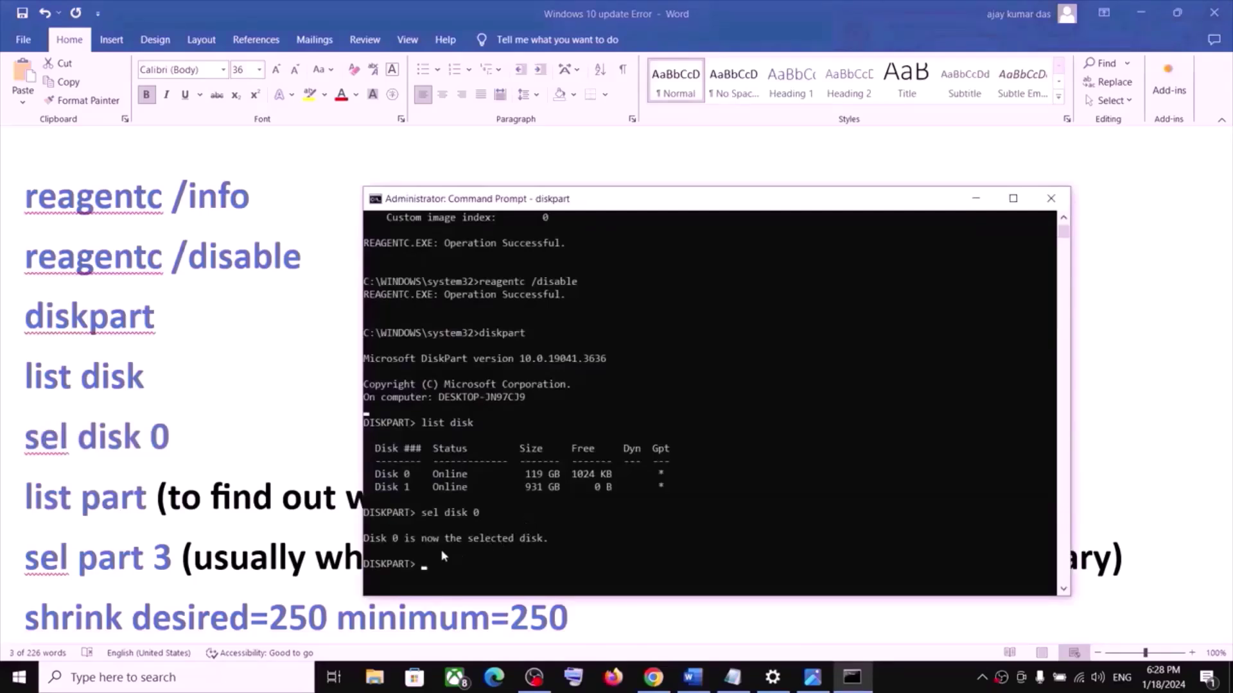
# - Run list part to show Disk 0's four partitions, then highlight sel part 3 in the notes
pyautogui.hotkey('alt', 'Tab')
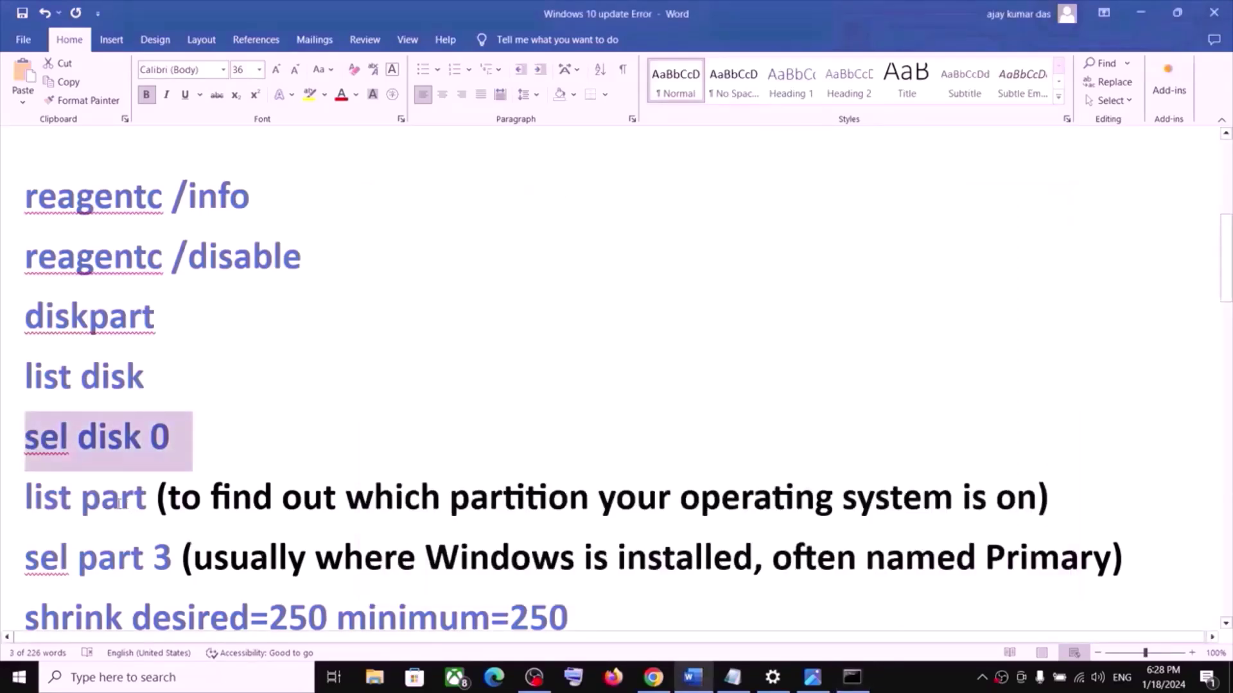
pyautogui.moveTo(150, 500); pyautogui.dragTo(27, 507)
pyautogui.press('super+c')
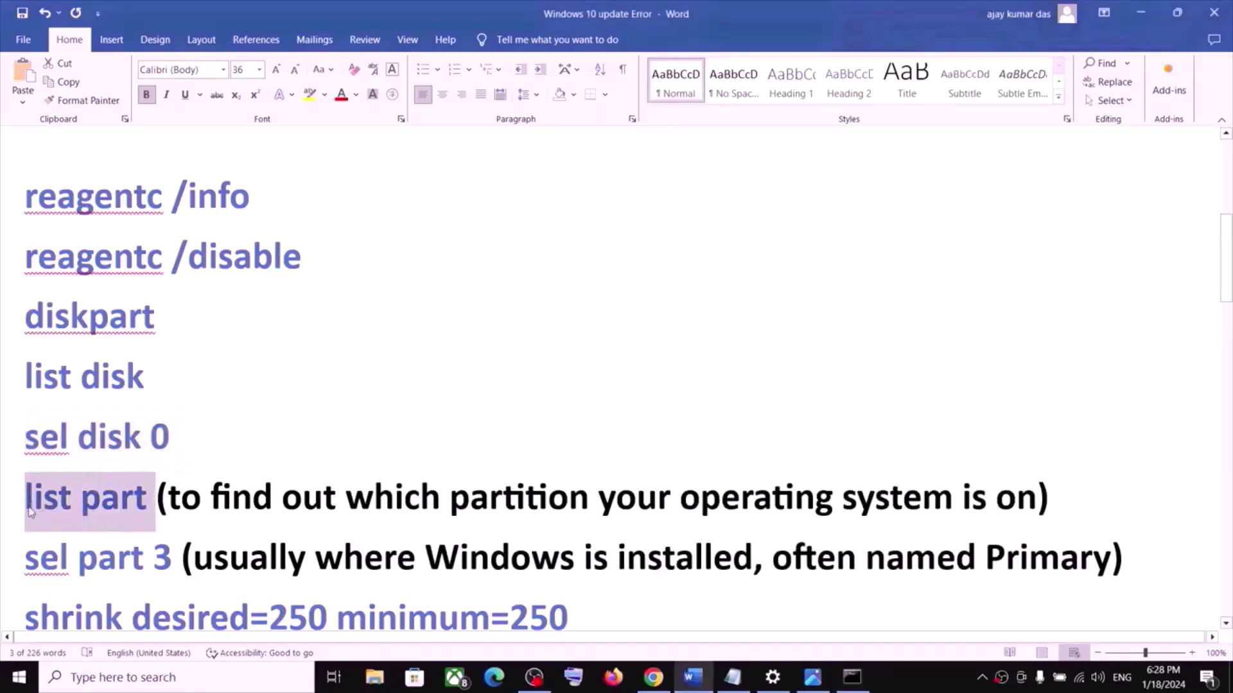
pyautogui.click(441, 499)
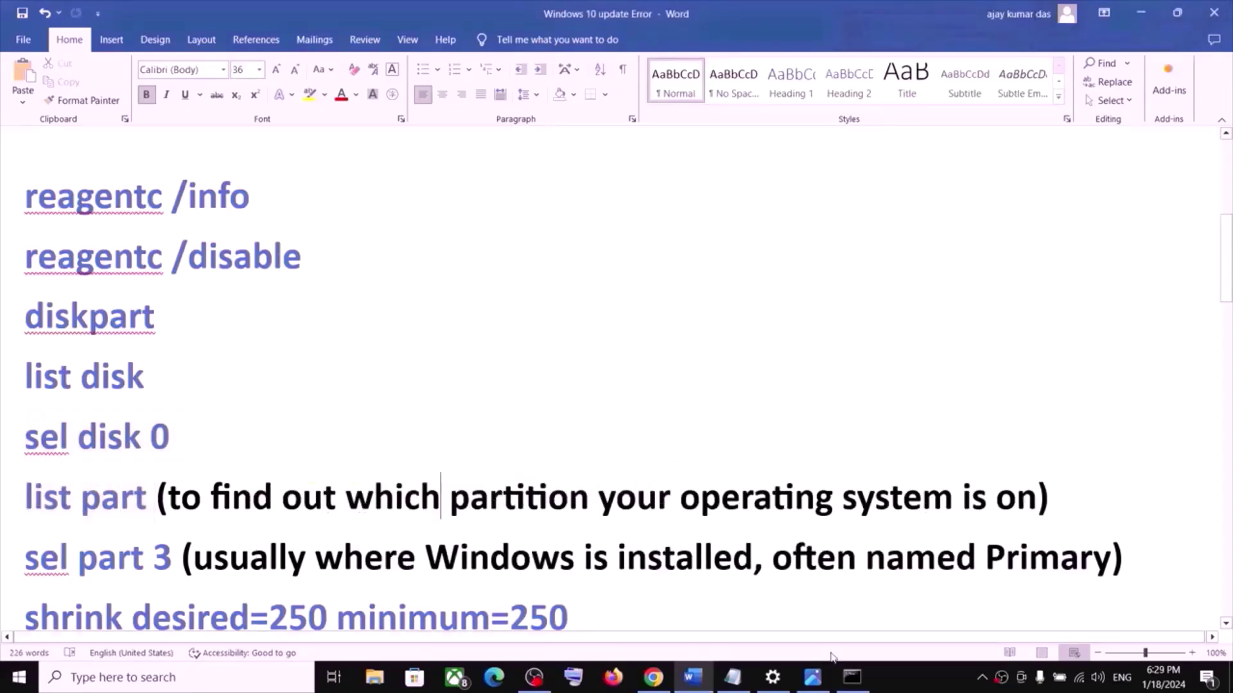
pyautogui.click(852, 677)
pyautogui.rightClick(497, 546)
pyautogui.press('Return')
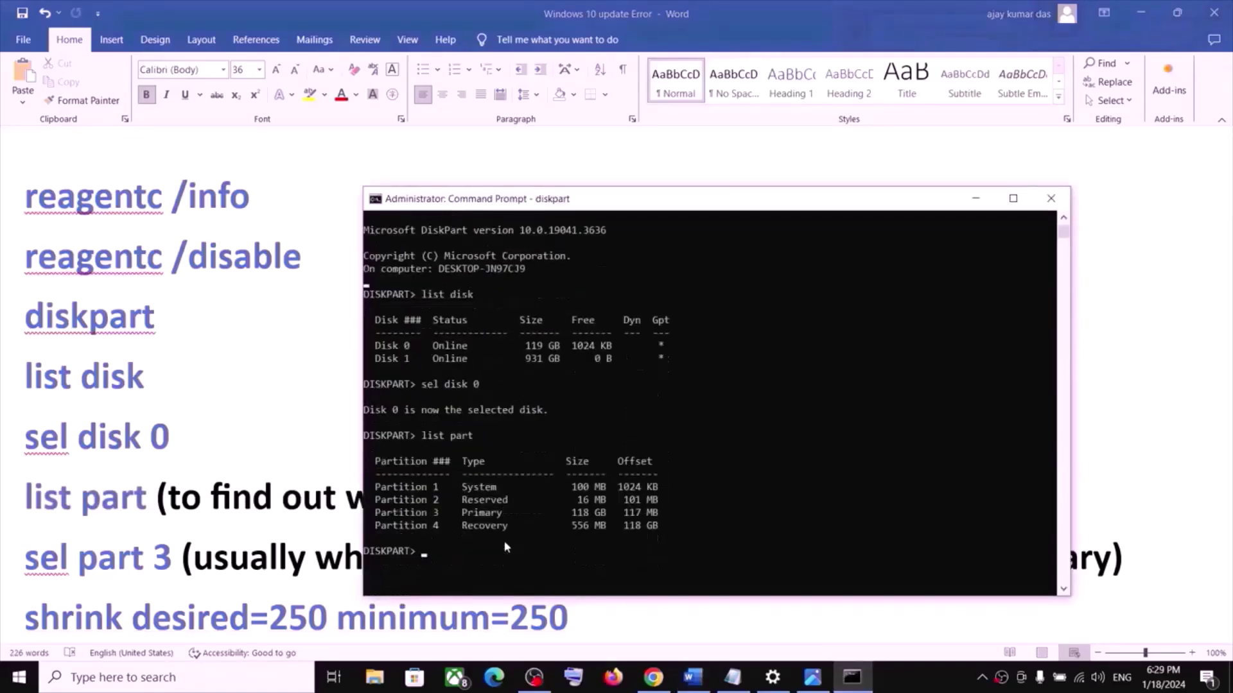
pyautogui.hotkey('alt', 'Tab')
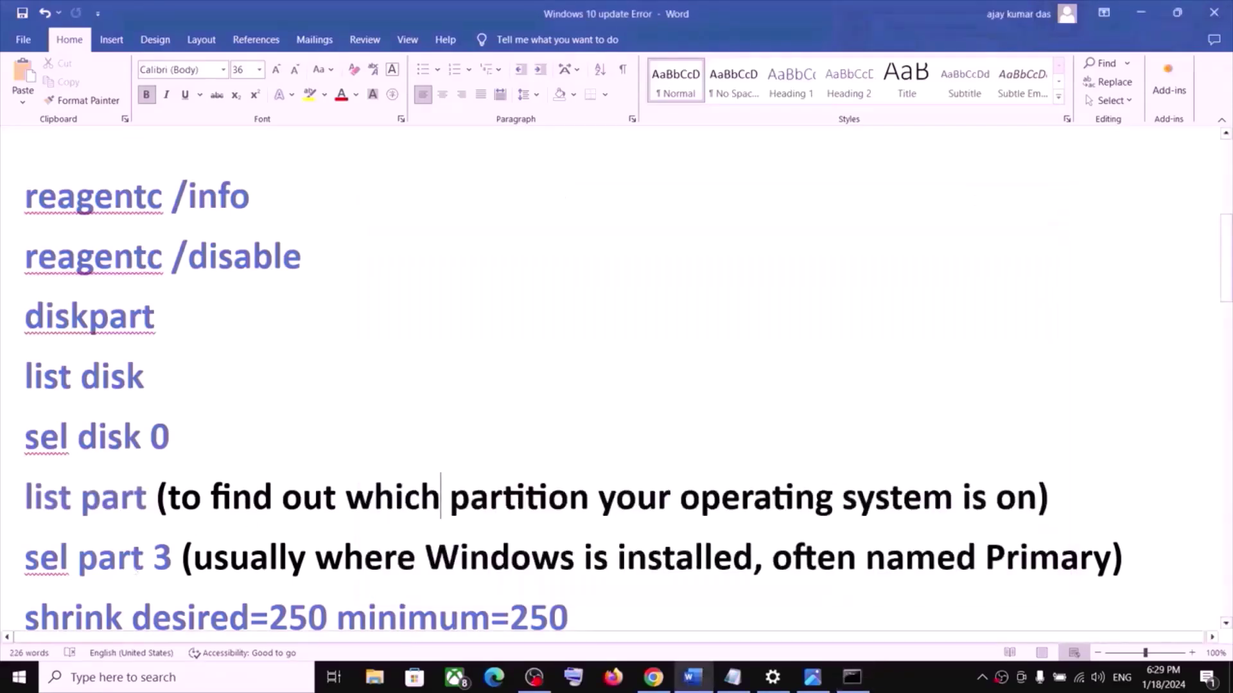
pyautogui.moveTo(24, 558); pyautogui.dragTo(700, 565)
# - Run 'sel part 3' to select the Primary Windows partition
pyautogui.hotkey('alt', 'Tab')
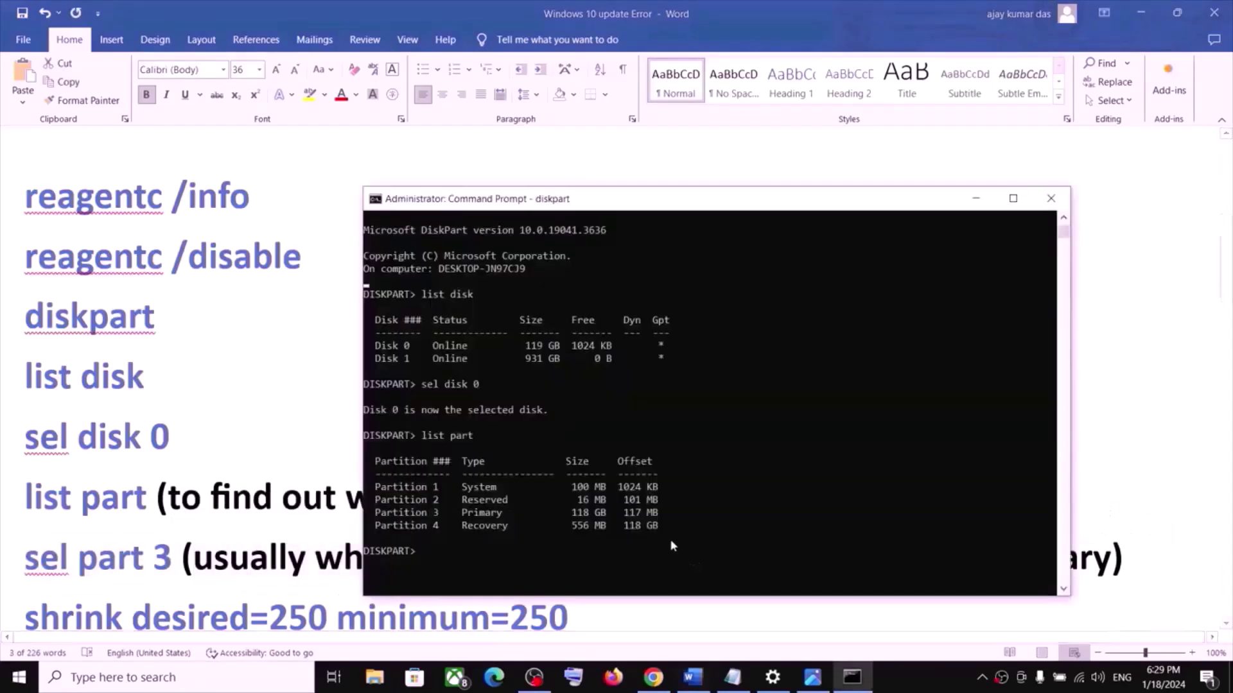
pyautogui.moveTo(380, 514); pyautogui.dragTo(507, 522)
pyautogui.hotkey('alt', 'Tab')
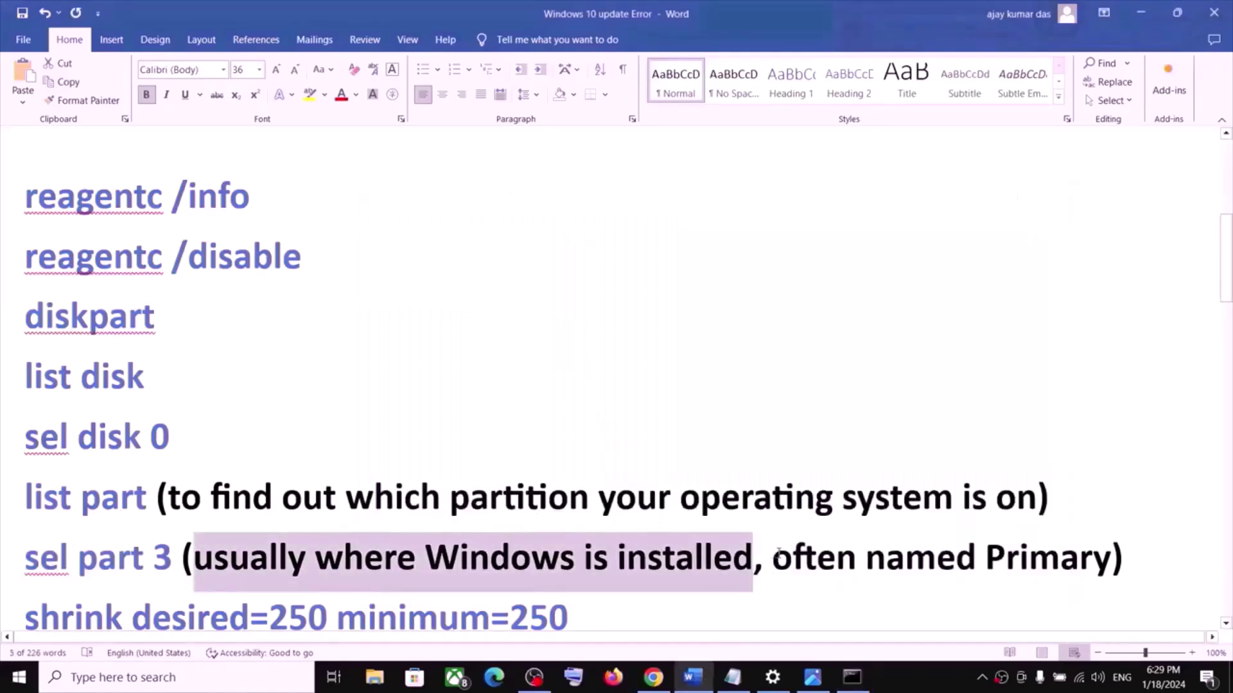
pyautogui.moveTo(774, 557); pyautogui.dragTo(1111, 559)
pyautogui.moveTo(24, 556); pyautogui.dragTo(170, 560)
pyautogui.hotkey('alt', 'Tab')
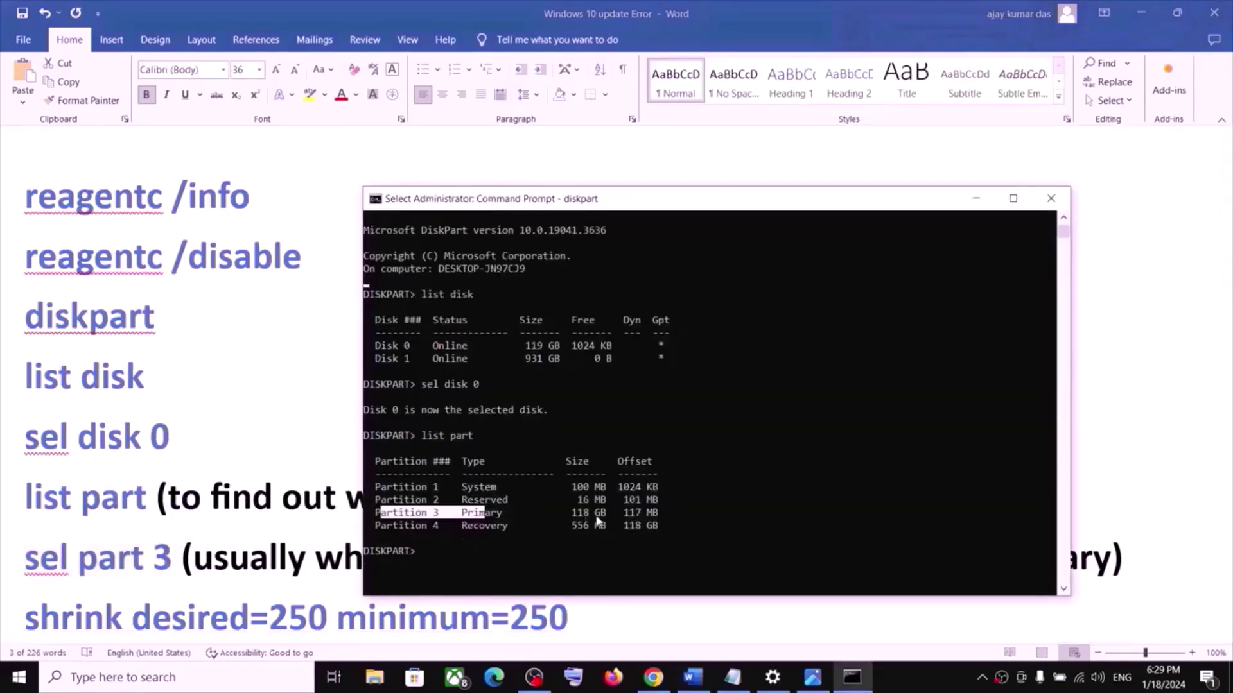
pyautogui.click(437, 553)
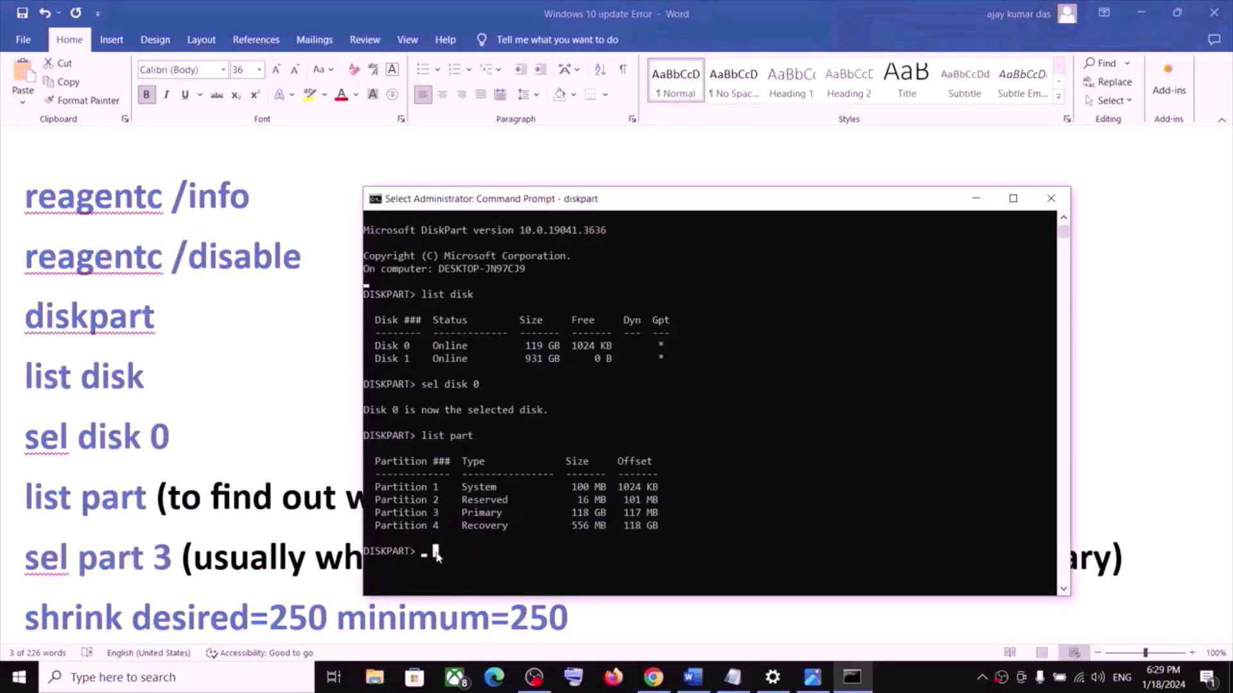
pyautogui.write('sel part 3')
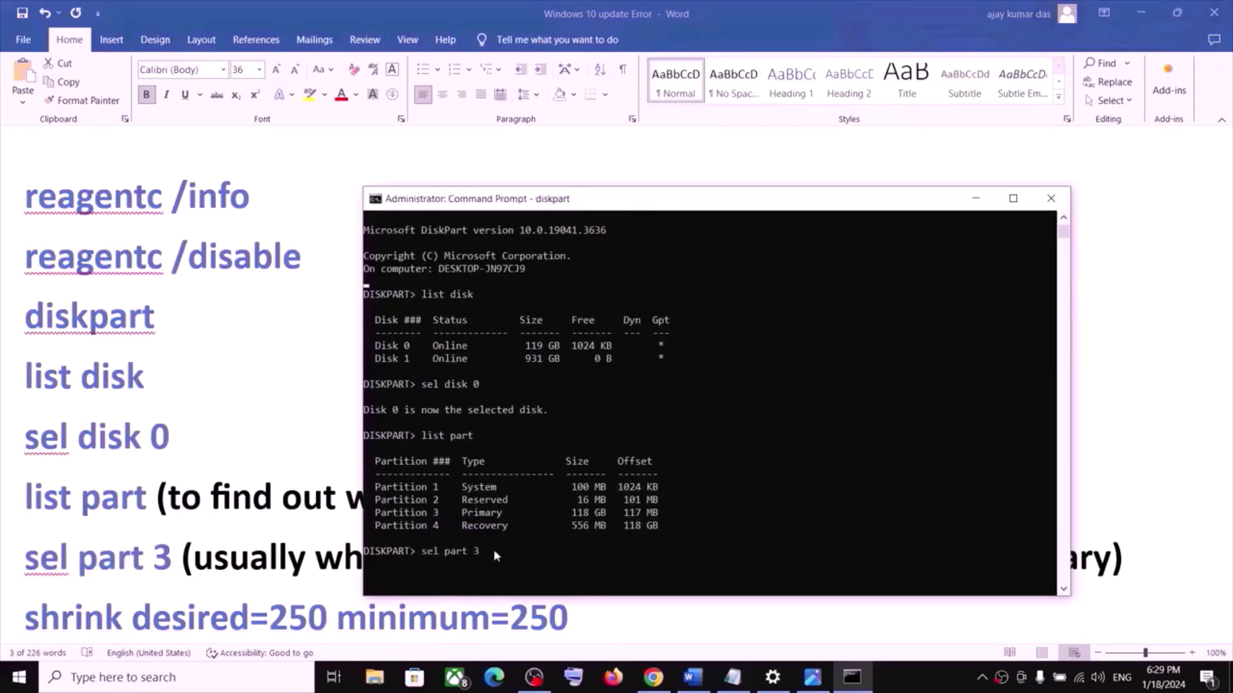
pyautogui.press('Return')
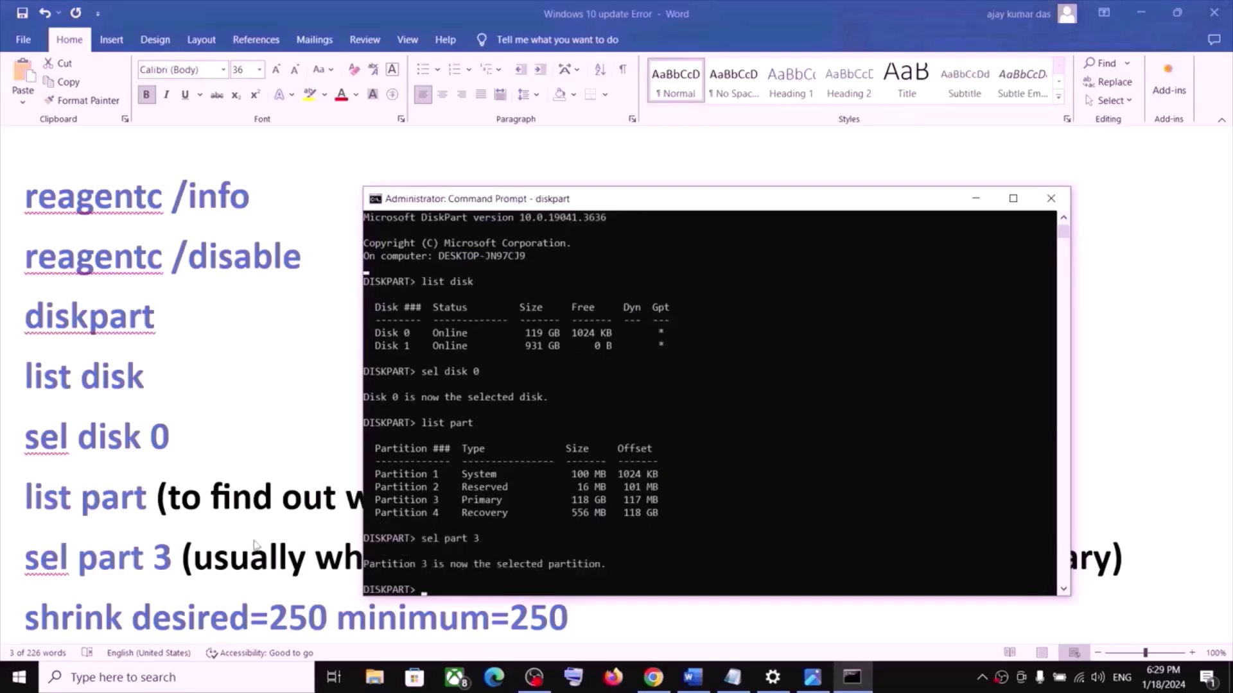
# - Shrink the partition by 250 MB with 'shrink desired=250 minimum=250'
pyautogui.click(170, 565)
pyautogui.scroll(-1, 329, 553)
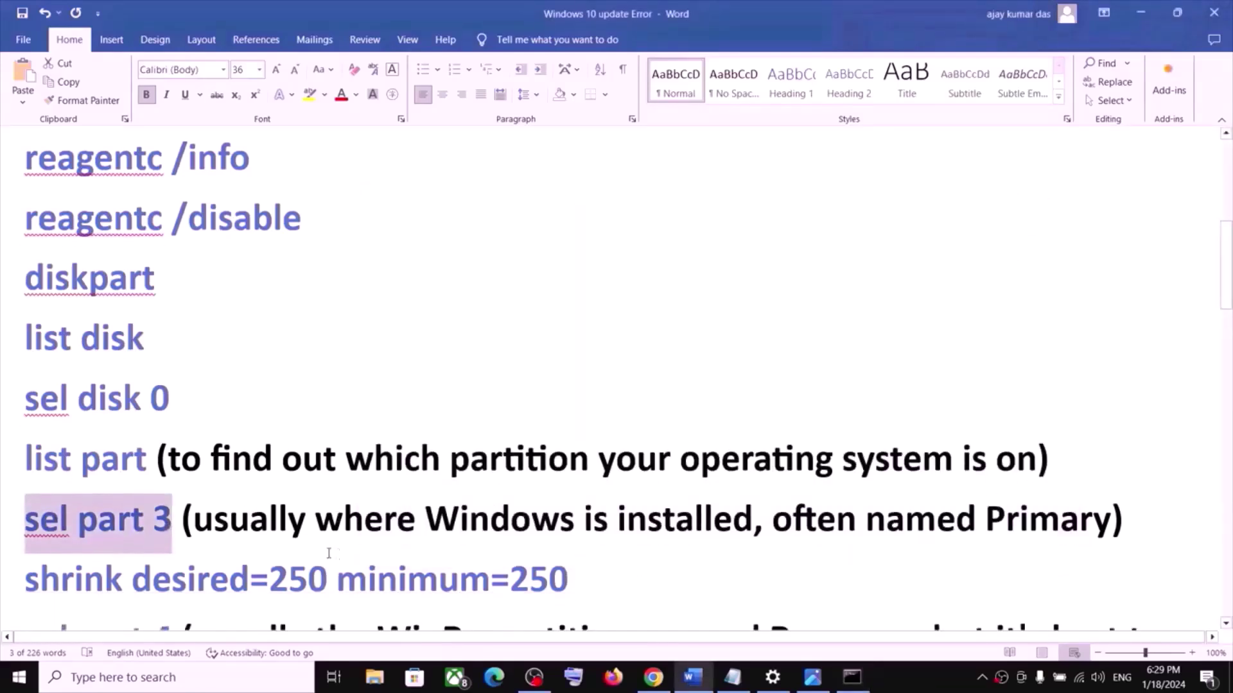
pyautogui.scroll(-1, 177, 533)
pyautogui.moveTo(28, 539); pyautogui.dragTo(540, 553)
pyautogui.press('super+c')
pyautogui.hotkey('alt', 'Tab')
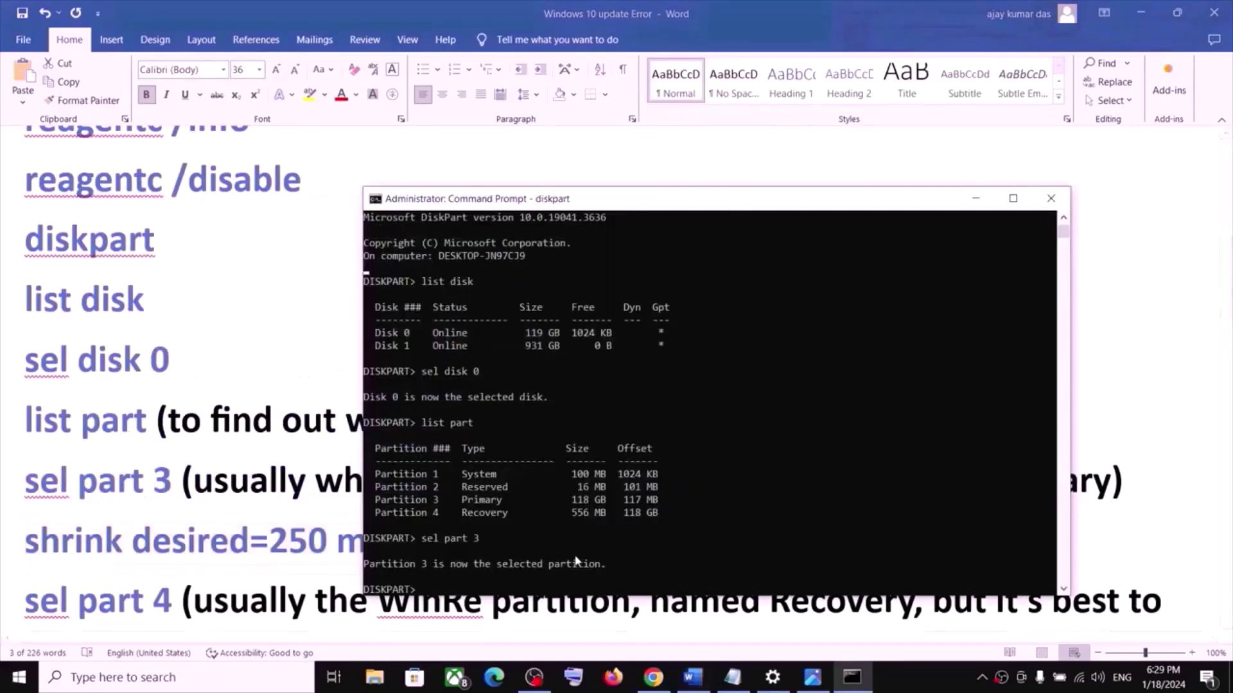
pyautogui.rightClick(576, 562)
pyautogui.press('Return')
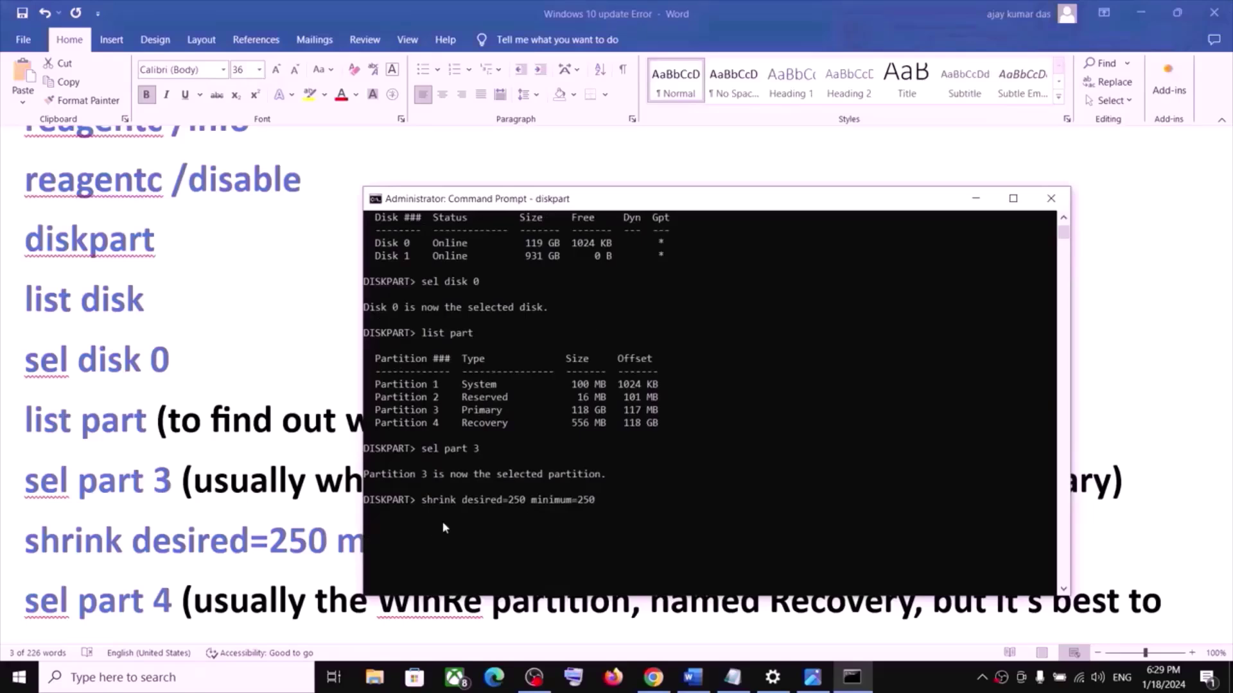
pyautogui.click(906, 680)
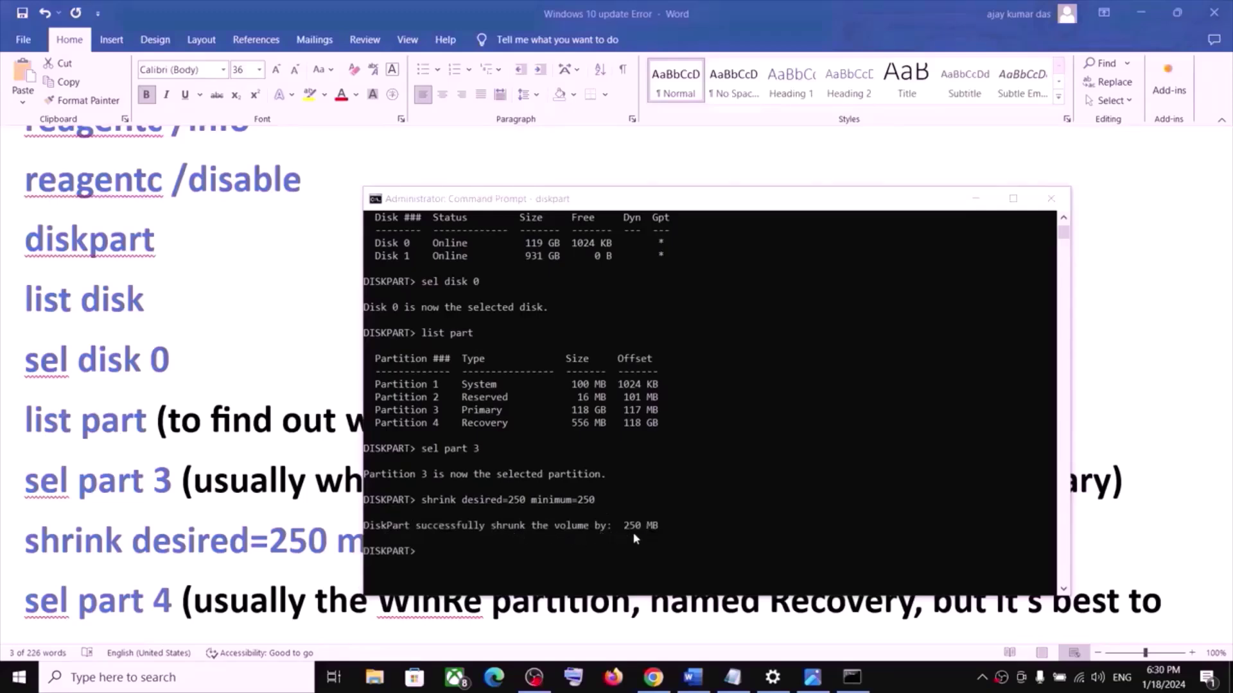
pyautogui.tripleClick(175, 577)
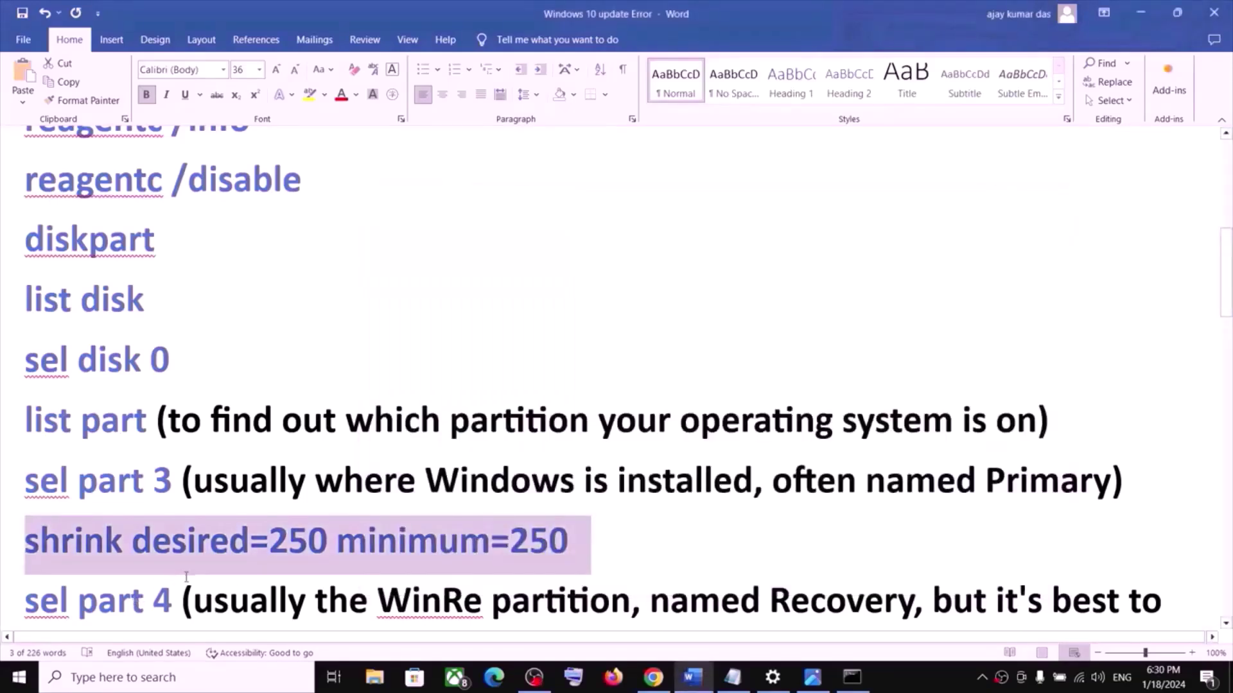
# - Highlight the sel part 4 command and the default partition size note in the Word notes
pyautogui.scroll(-1, 186, 577)
pyautogui.moveTo(171, 562); pyautogui.dragTo(48, 559)
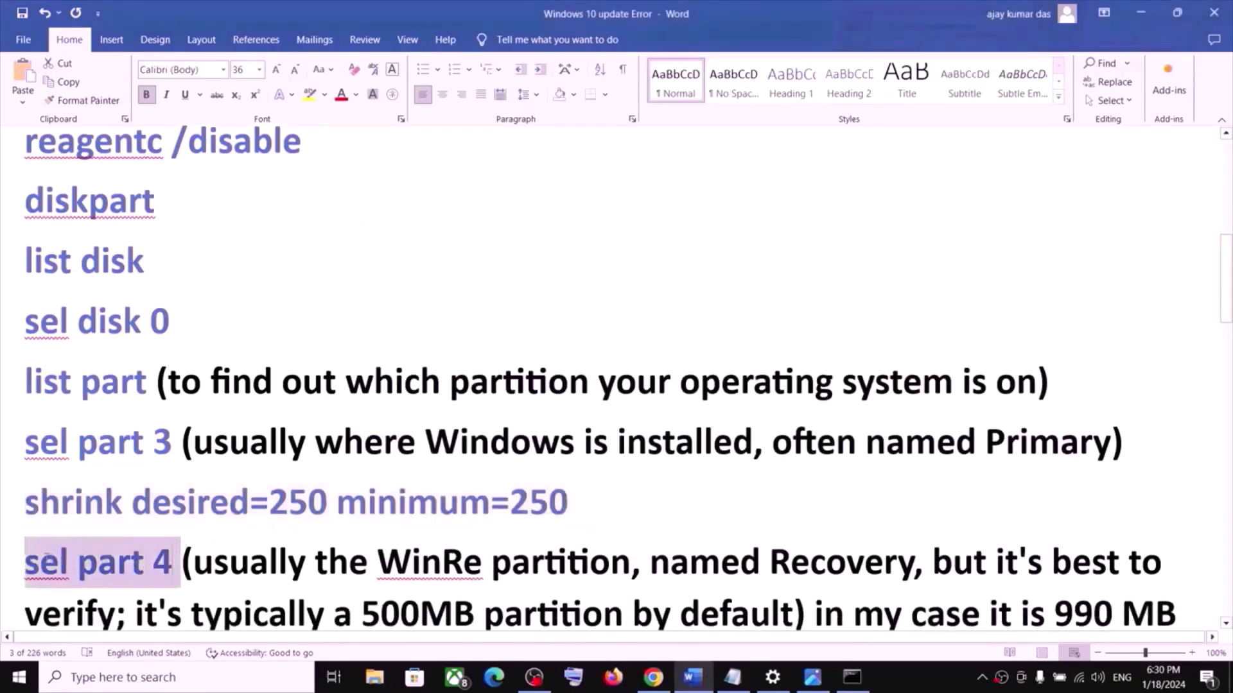
pyautogui.scroll(-1, 393, 527)
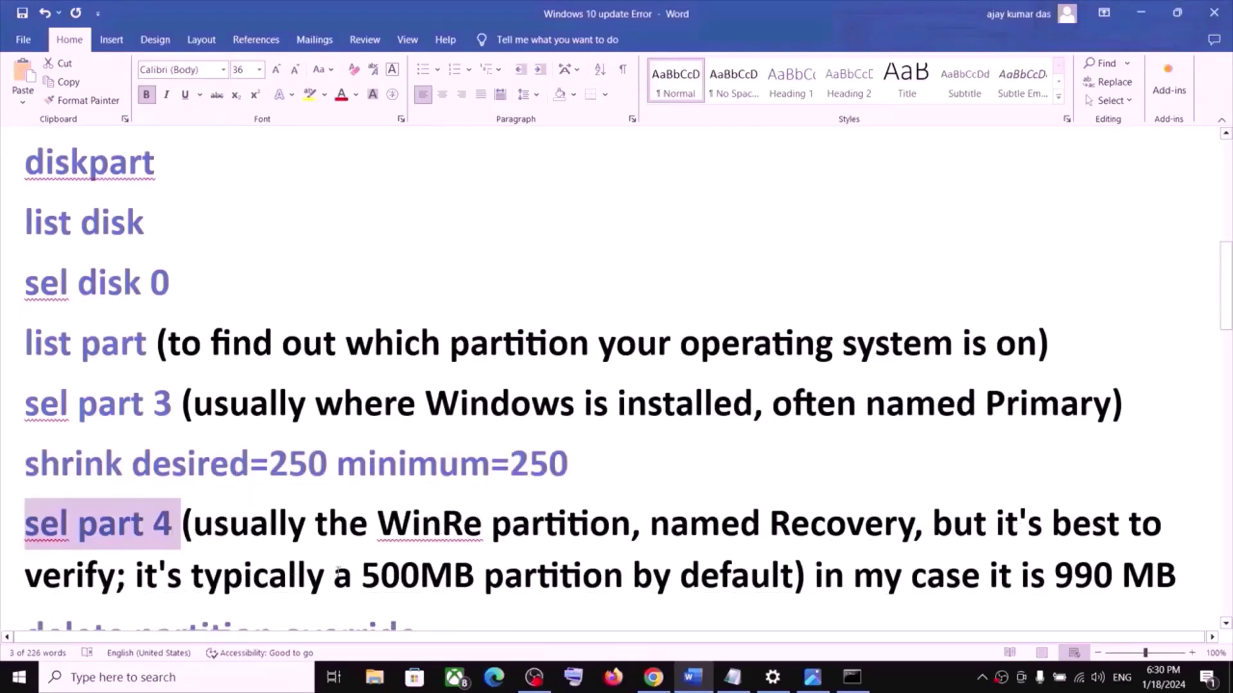
pyautogui.scroll(-1, 334, 571)
pyautogui.moveTo(223, 549); pyautogui.dragTo(792, 546)
pyautogui.click(530, 545)
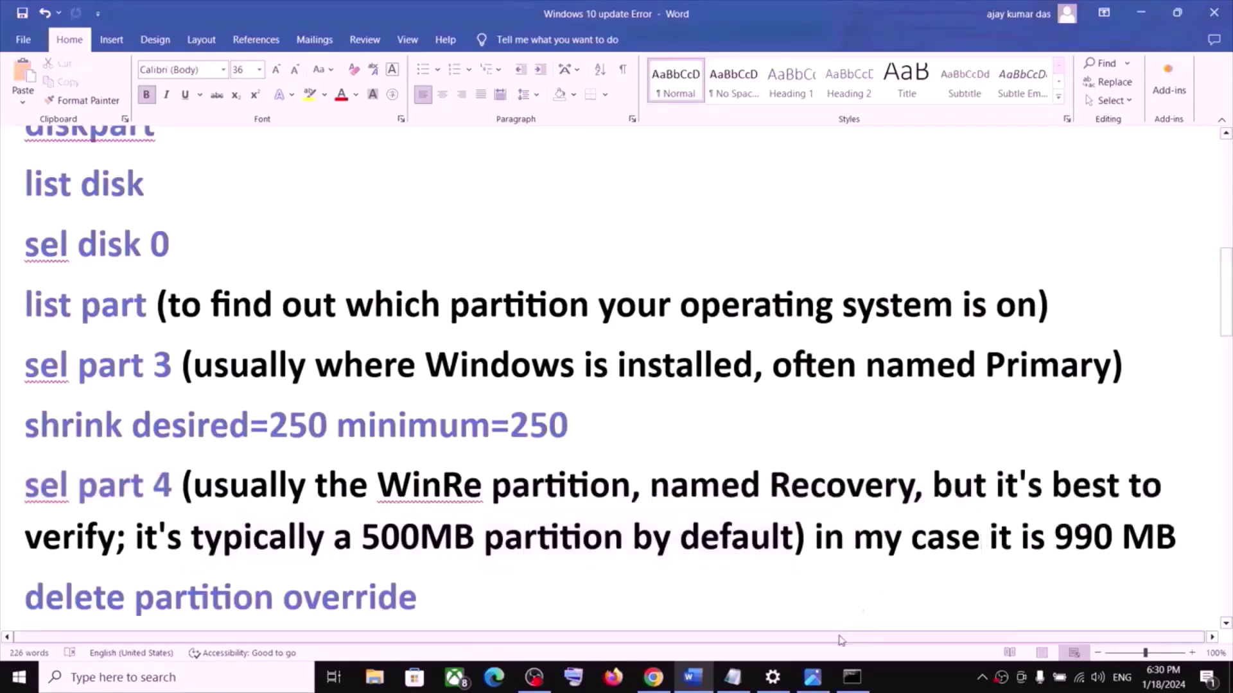
# - Run 'sel part 4' to select the partition named Recovery
pyautogui.click(852, 677)
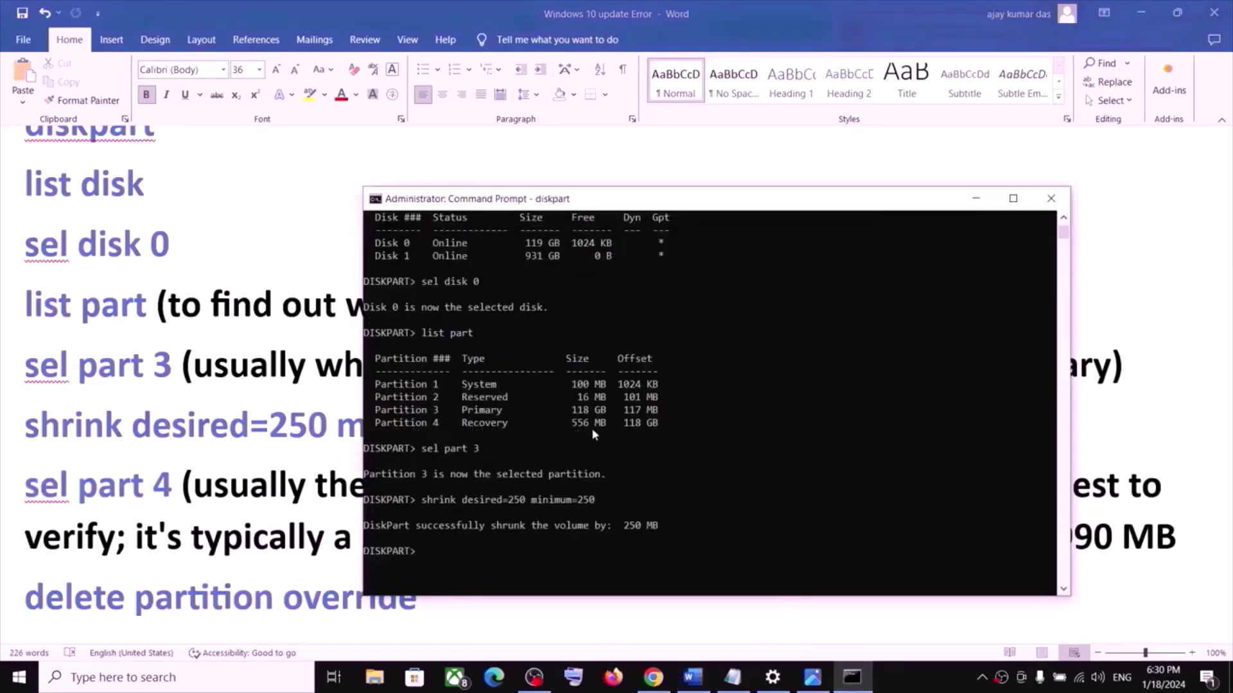
pyautogui.hotkey('alt', 'Tab')
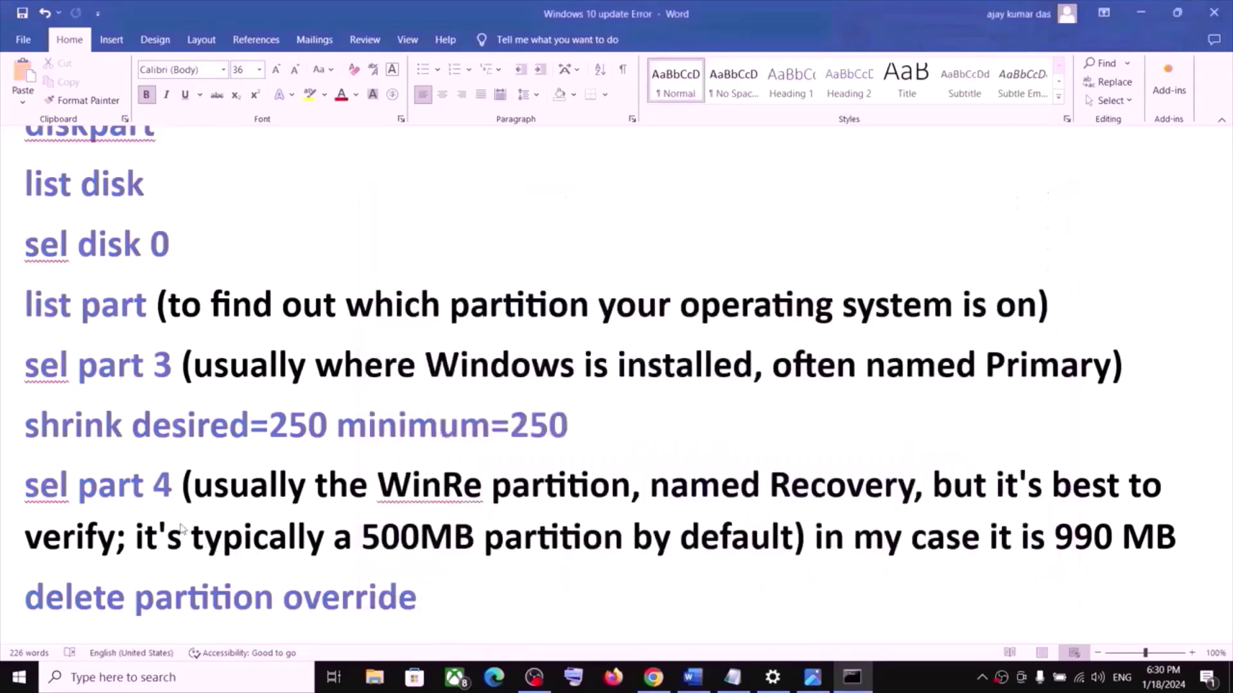
pyautogui.moveTo(180, 488); pyautogui.dragTo(54, 488)
pyautogui.hotkey('ctrl', 'c')
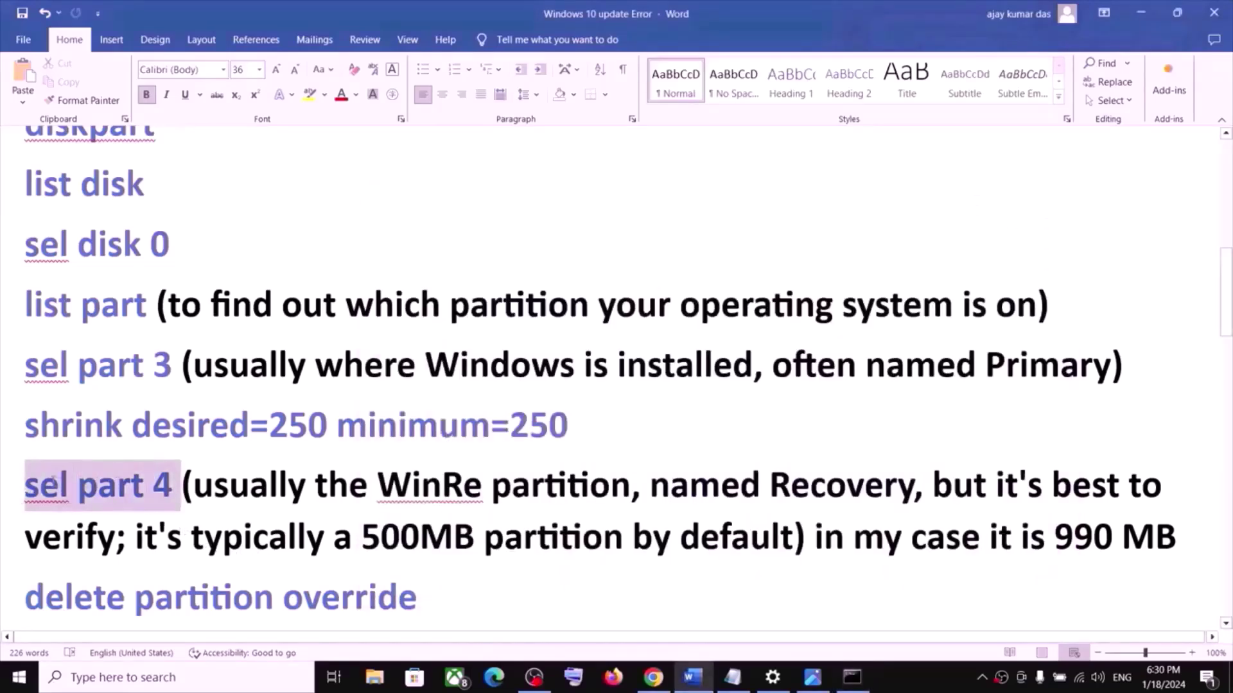
pyautogui.moveTo(399, 488); pyautogui.dragTo(917, 489)
pyautogui.hotkey('alt', 'Tab')
pyautogui.hotkey('ctrl', 'v')
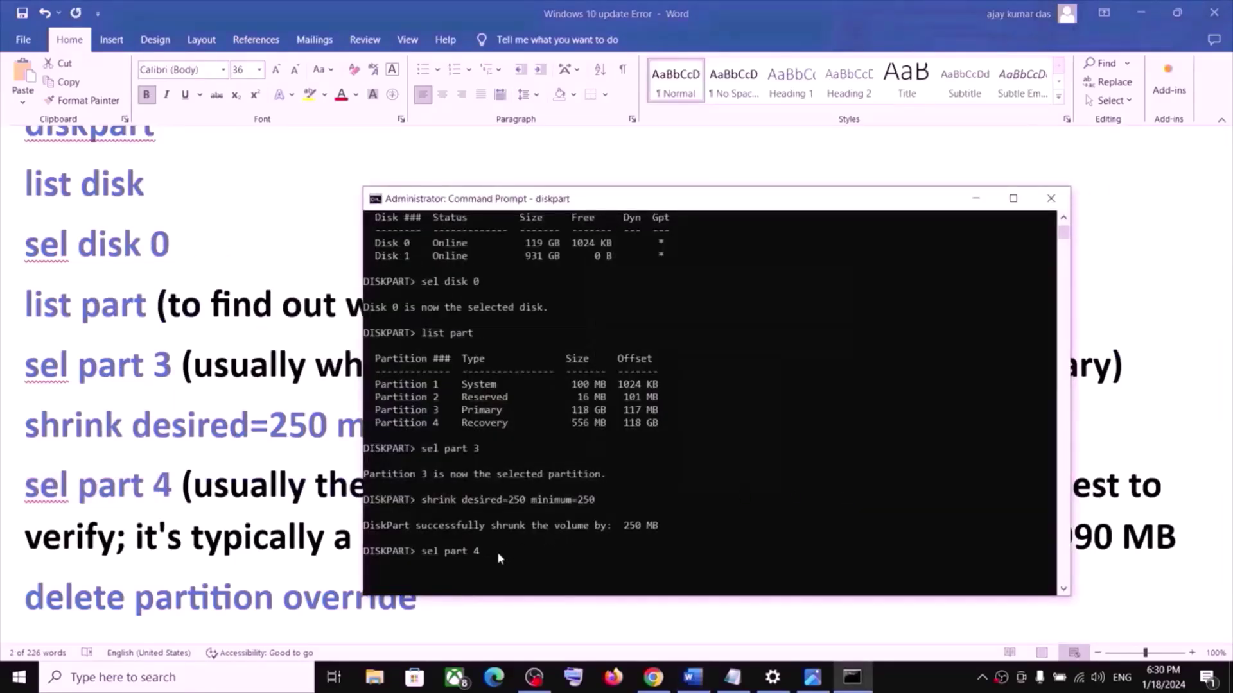
pyautogui.press('Return')
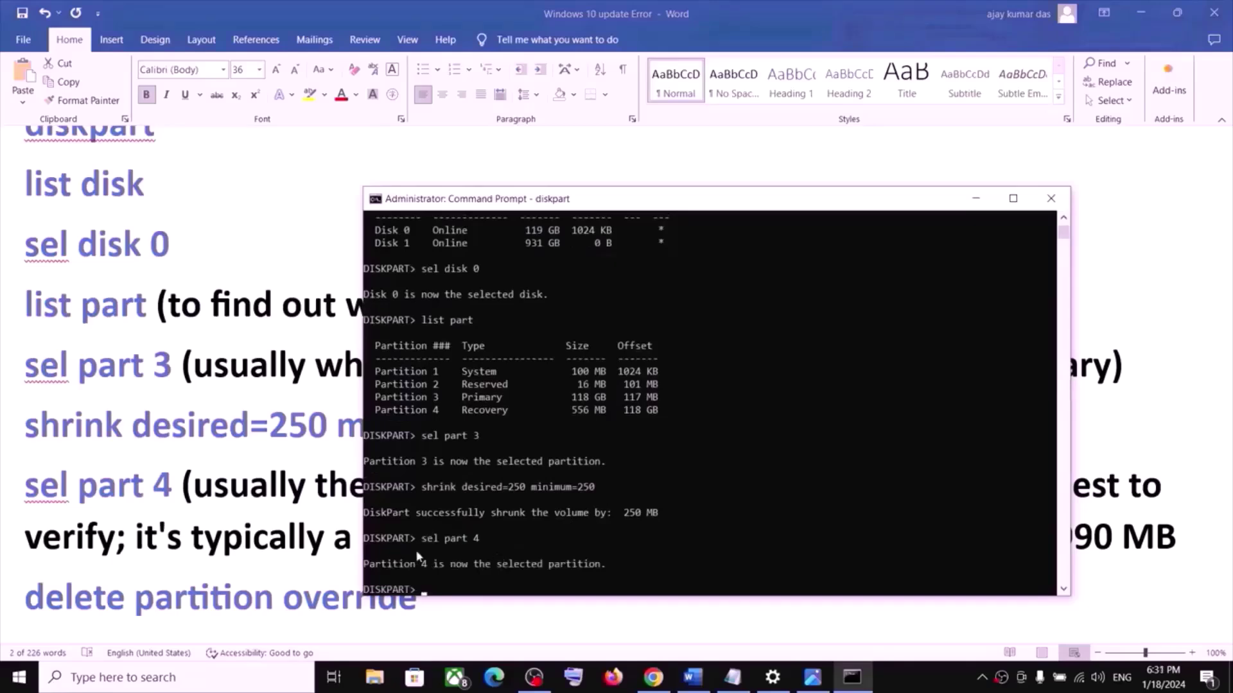
# - Delete the 556 MB Recovery partition with 'delete partition override'
pyautogui.hotkey('alt', 'Tab')
pyautogui.scroll(-2, 377, 543)
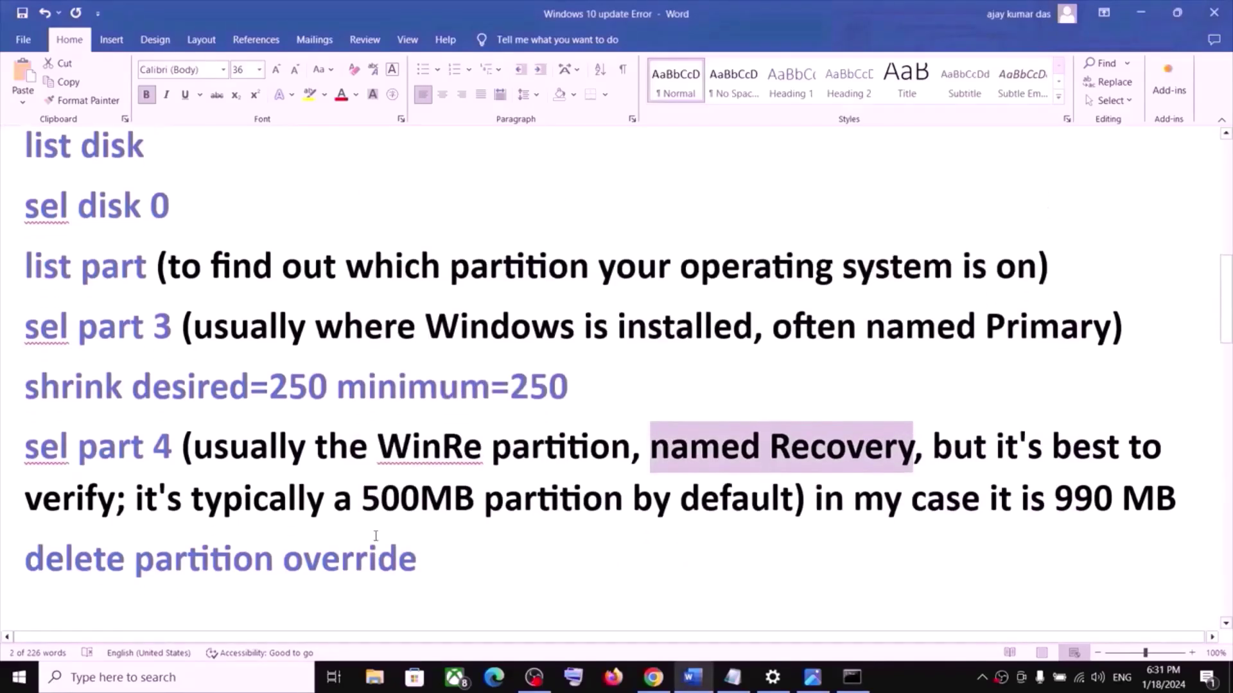
pyautogui.moveTo(424, 521); pyautogui.dragTo(24, 521)
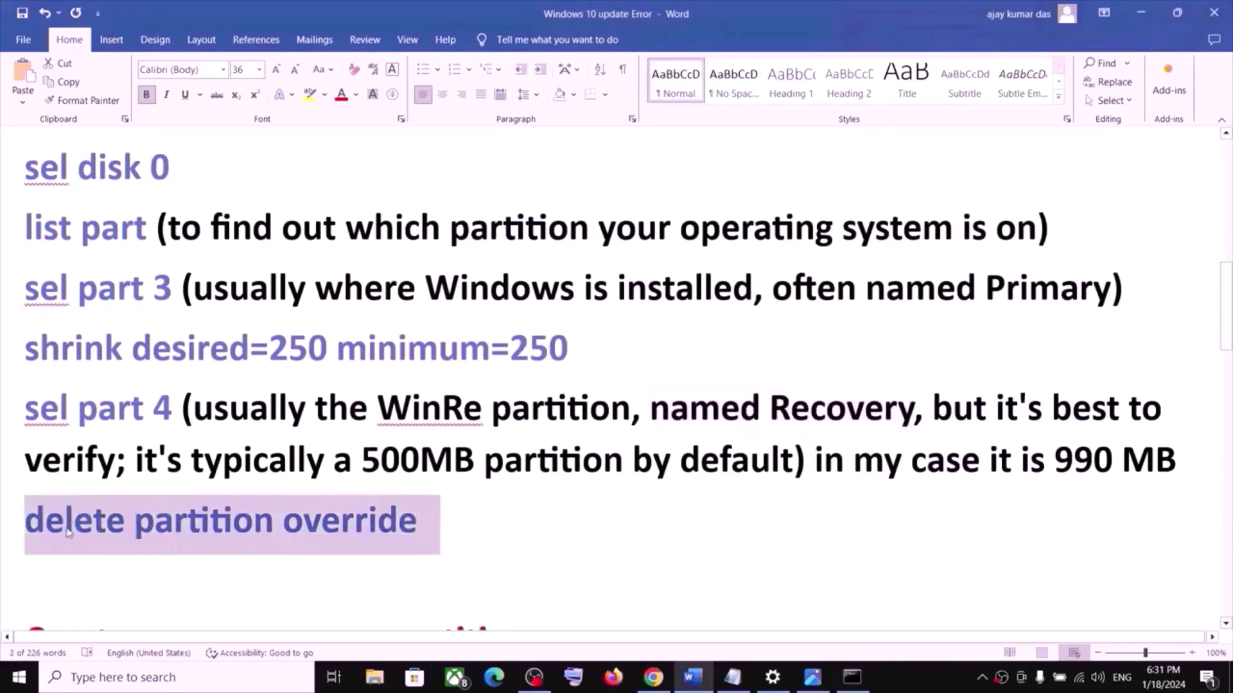
pyautogui.hotkey('ctrl', 'c')
pyautogui.hotkey('alt', 'Tab')
pyautogui.rightClick(518, 538)
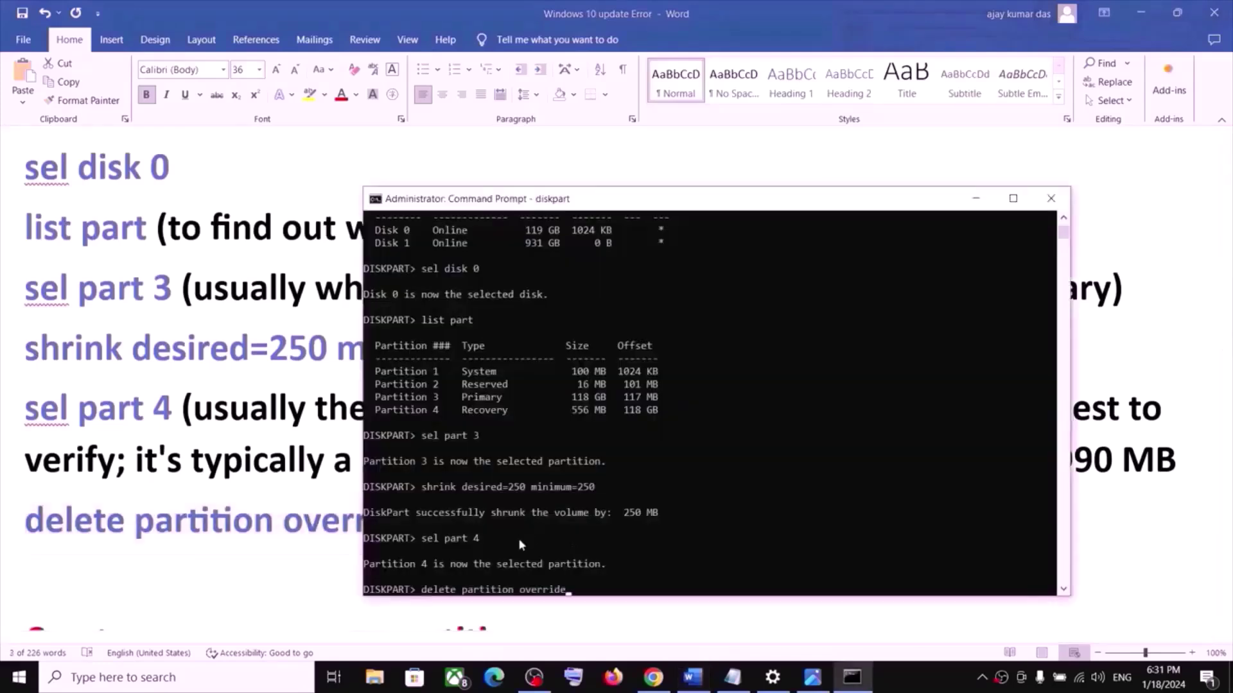
pyautogui.press('Return')
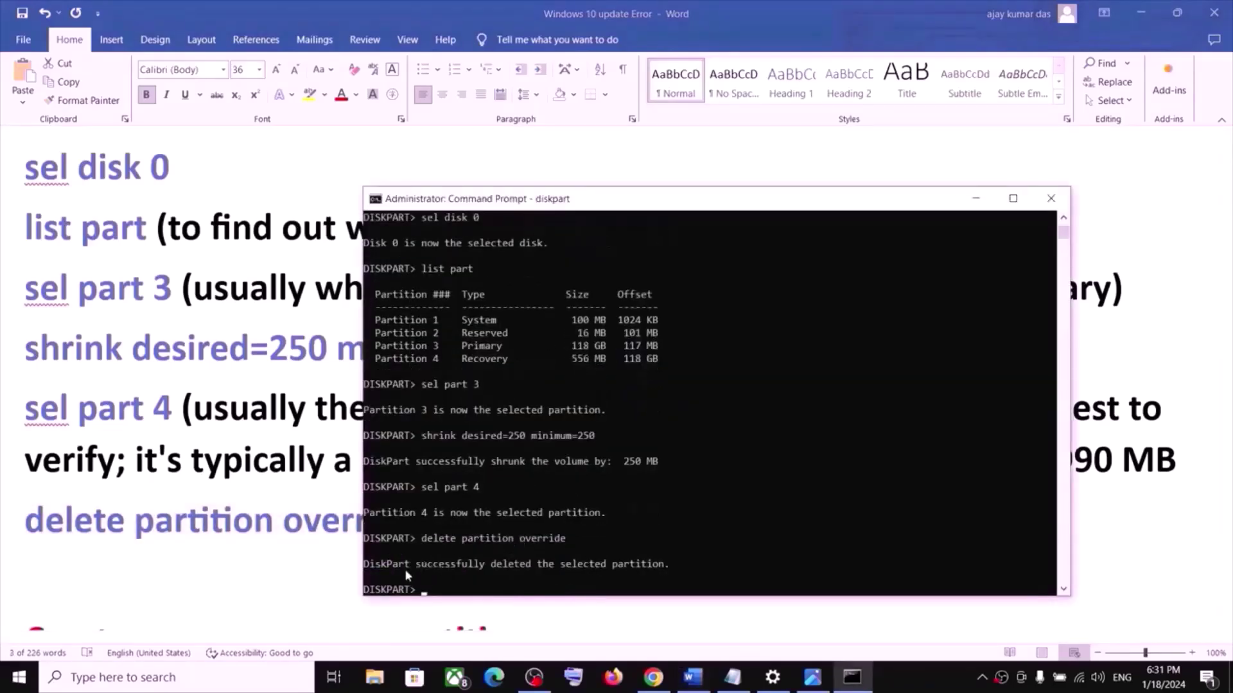
pyautogui.hotkey('alt', 'Tab')
pyautogui.scroll(-2, 218, 541)
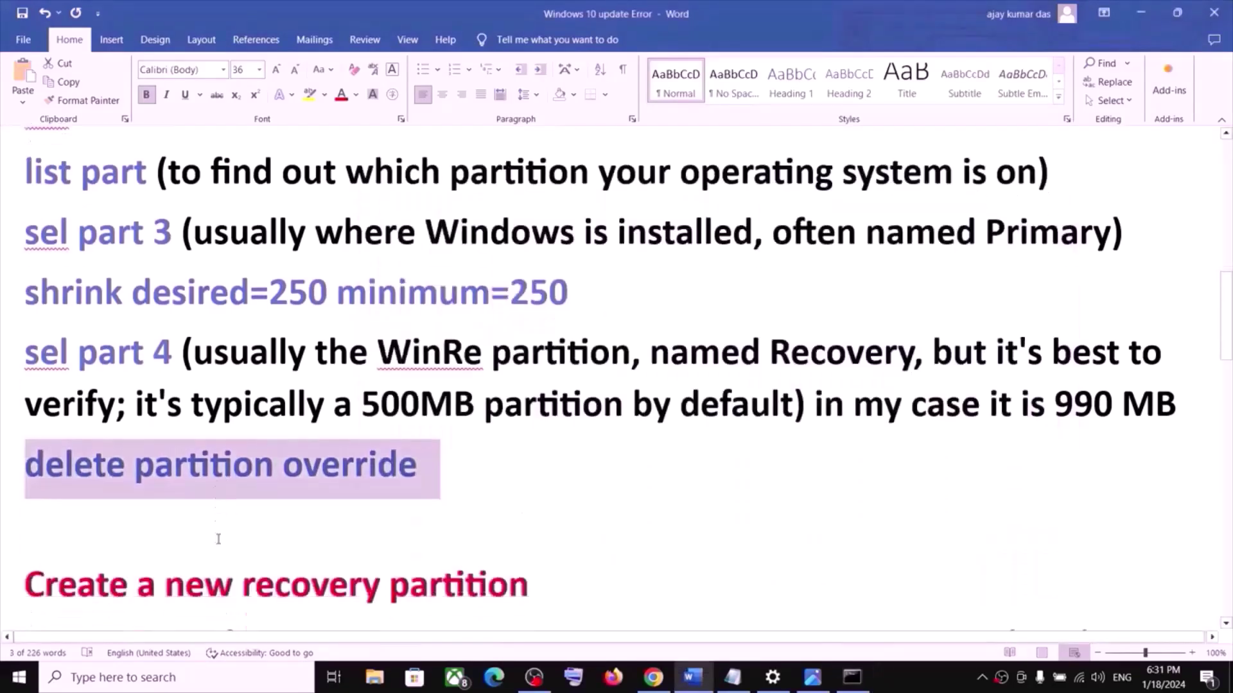
# - Read the notes' disk-check instruction and the GPT versus MBR partition style explanation
pyautogui.moveTo(95, 520); pyautogui.dragTo(551, 521)
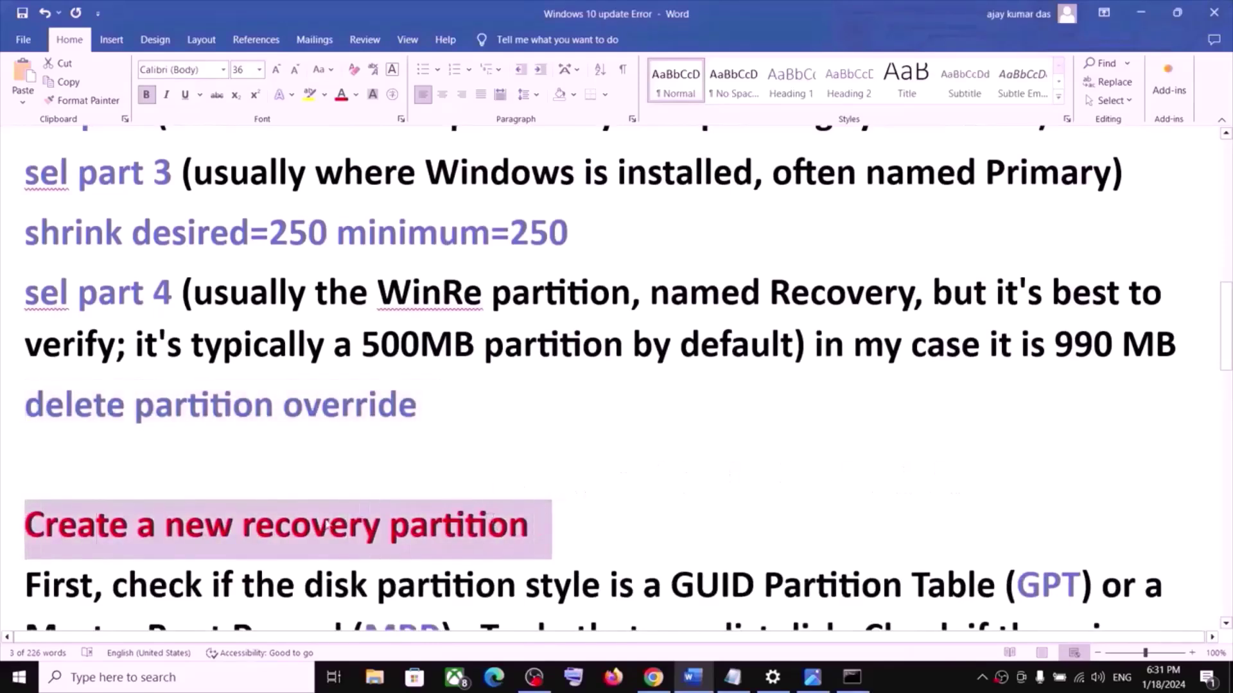
pyautogui.scroll(-2, 315, 519)
pyautogui.scroll(-3, 314, 520)
pyautogui.scroll(1, 244, 413)
pyautogui.moveTo(188, 398); pyautogui.dragTo(520, 398)
pyautogui.click(308, 395)
pyautogui.moveTo(307, 395); pyautogui.dragTo(1052, 389)
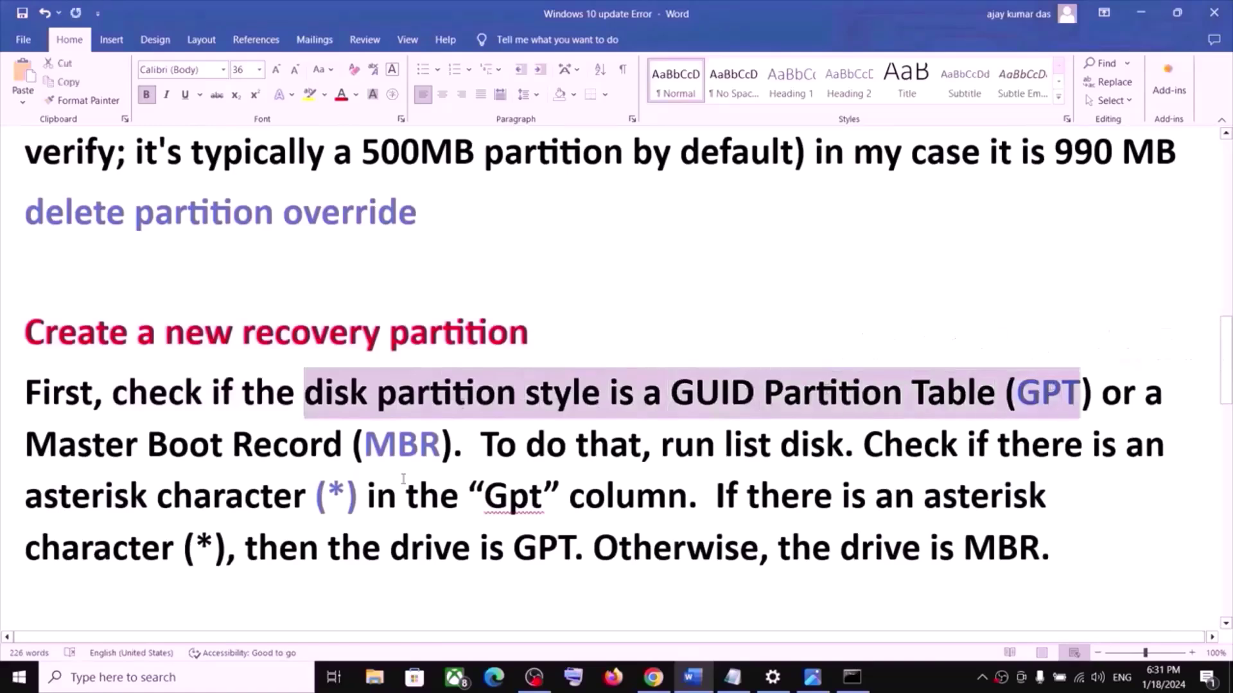
pyautogui.doubleClick(401, 445)
pyautogui.scroll(-1, 423, 450)
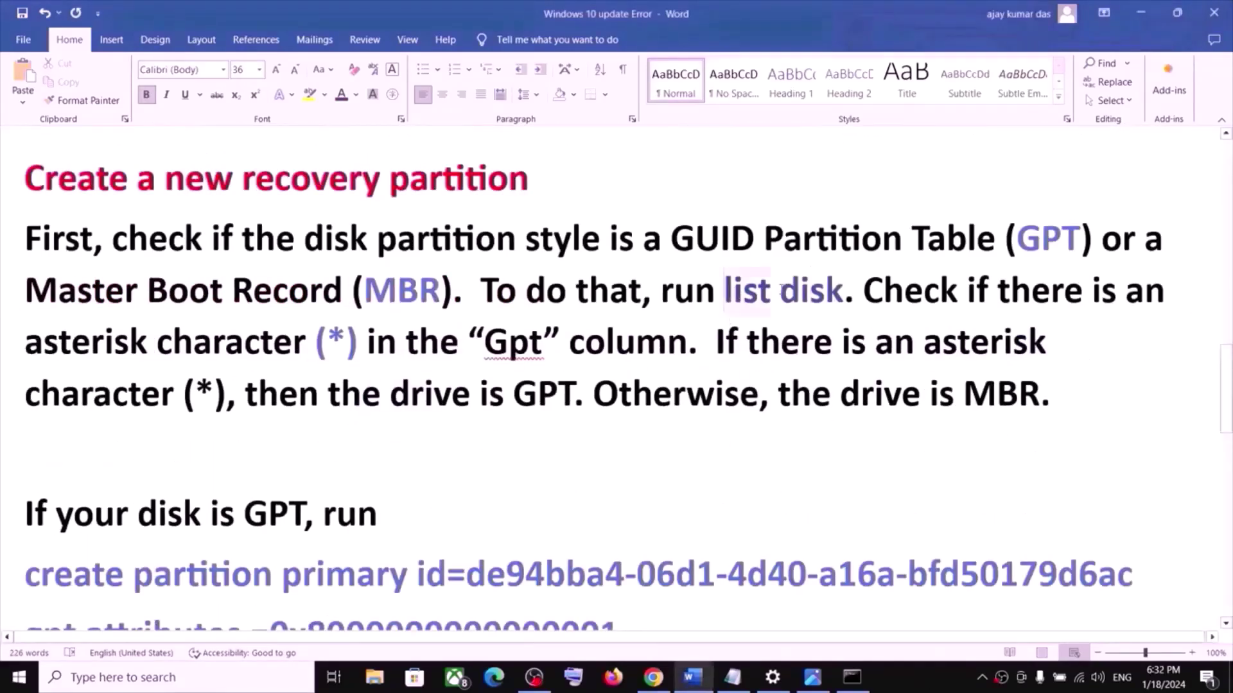
# - Run list disk and confirm the asterisk in Disk 0's Gpt column, with 807 MB free
pyautogui.moveTo(727, 294); pyautogui.dragTo(830, 298)
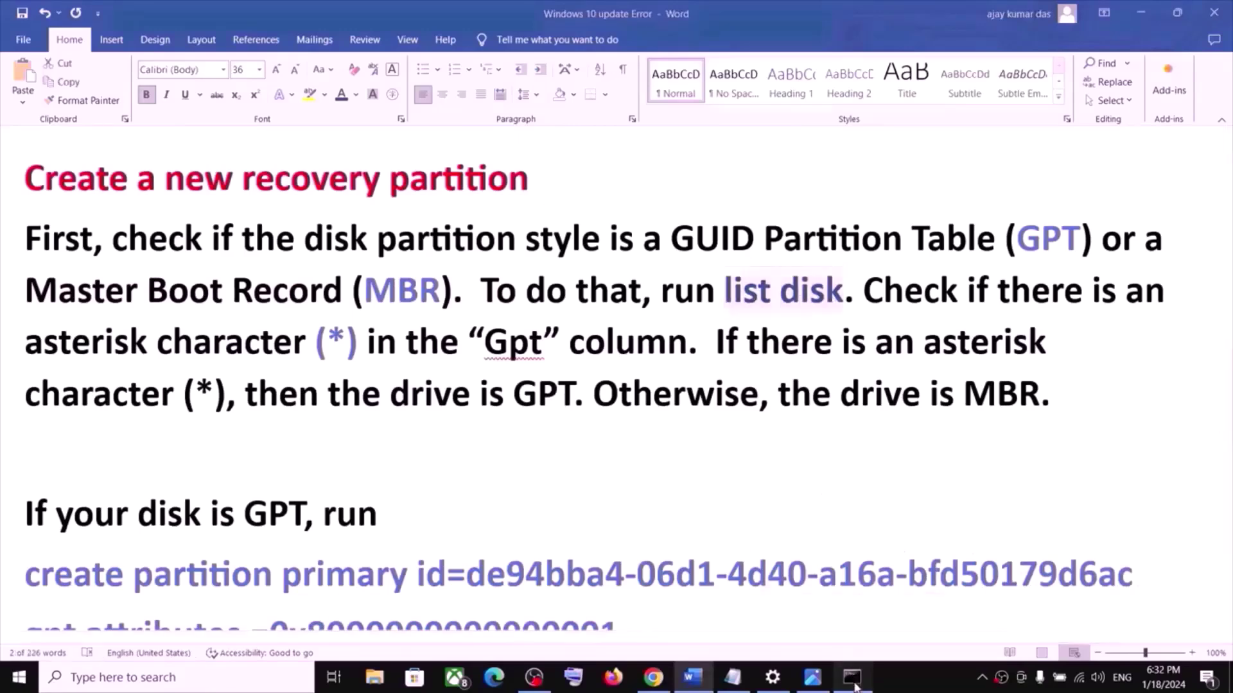
pyautogui.hotkey('alt', 'Tab')
pyautogui.hotkey('ctrl', 'v')
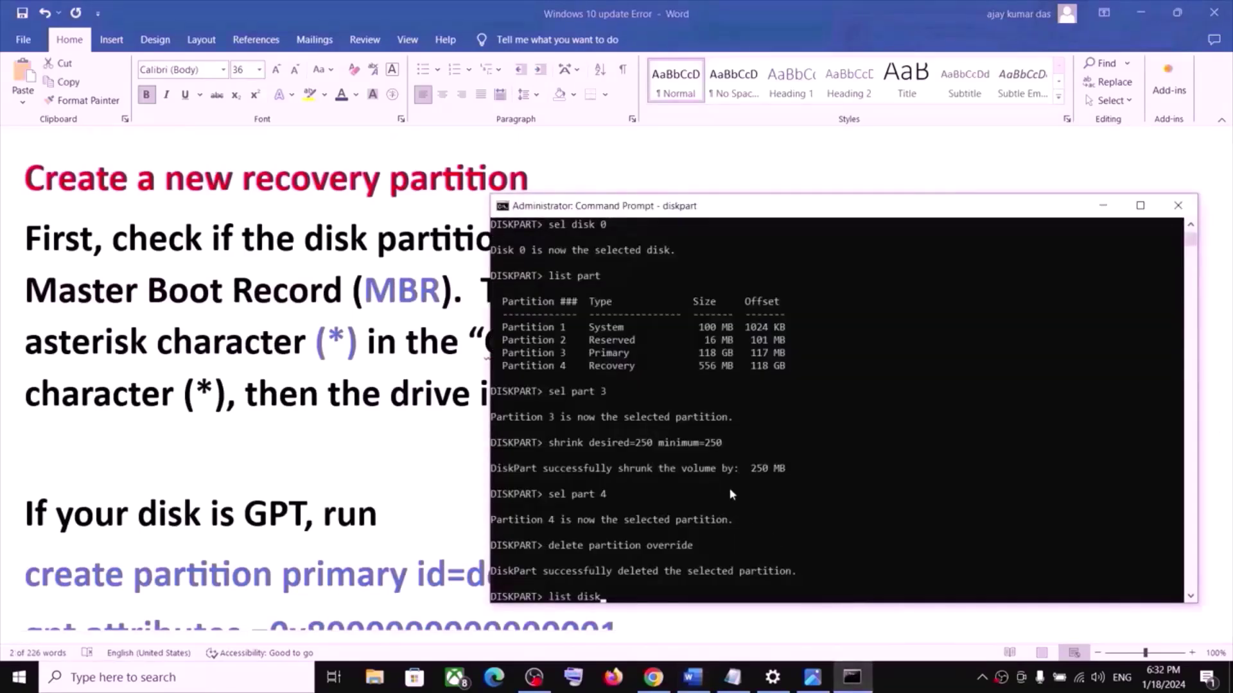
pyautogui.press('Return')
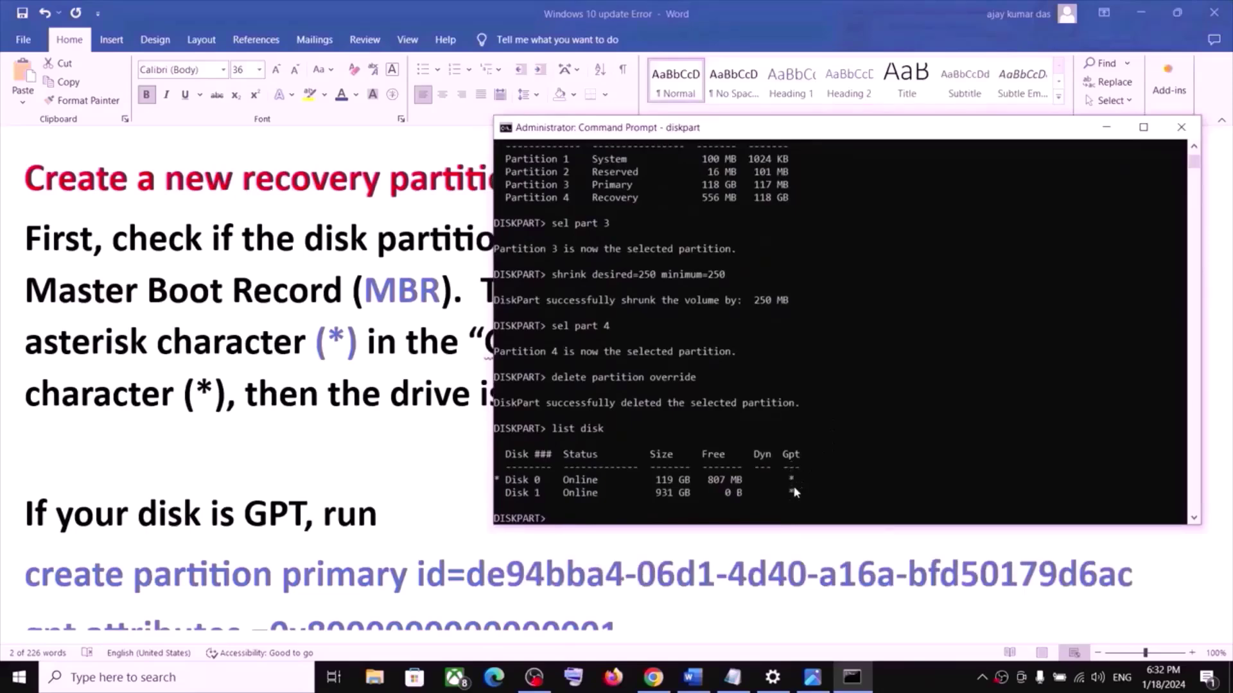
pyautogui.hotkey('alt', 'Tab')
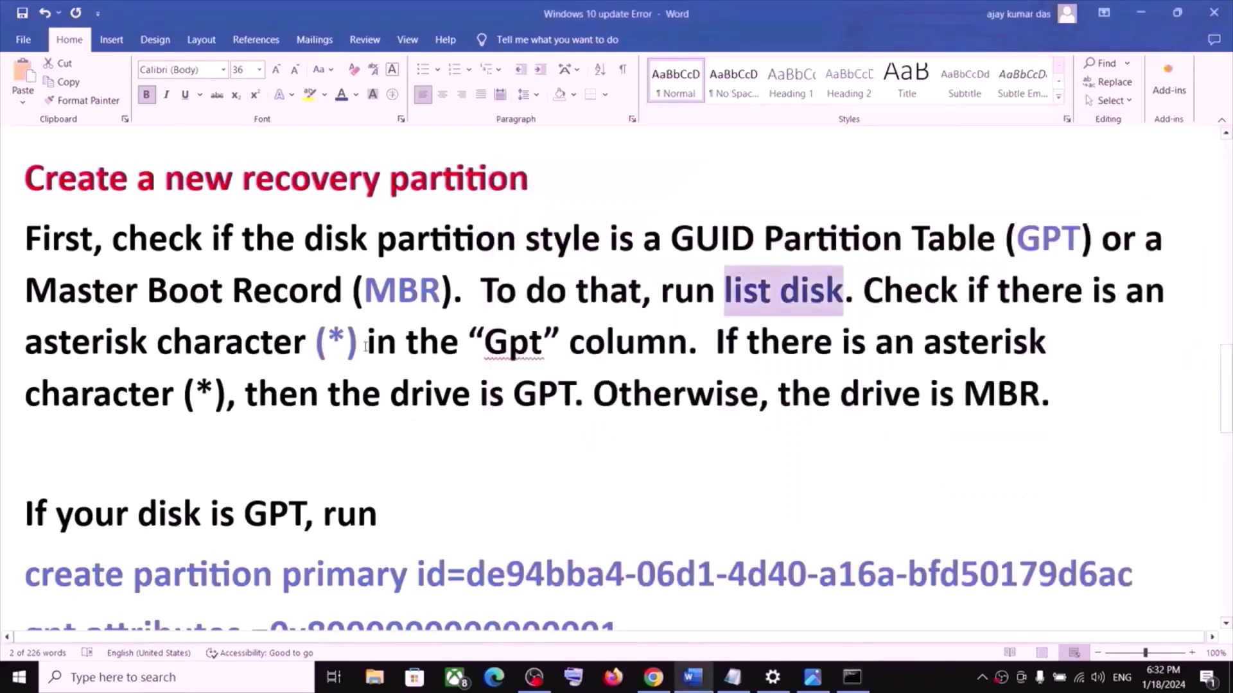
pyautogui.moveTo(327, 341); pyautogui.dragTo(347, 341)
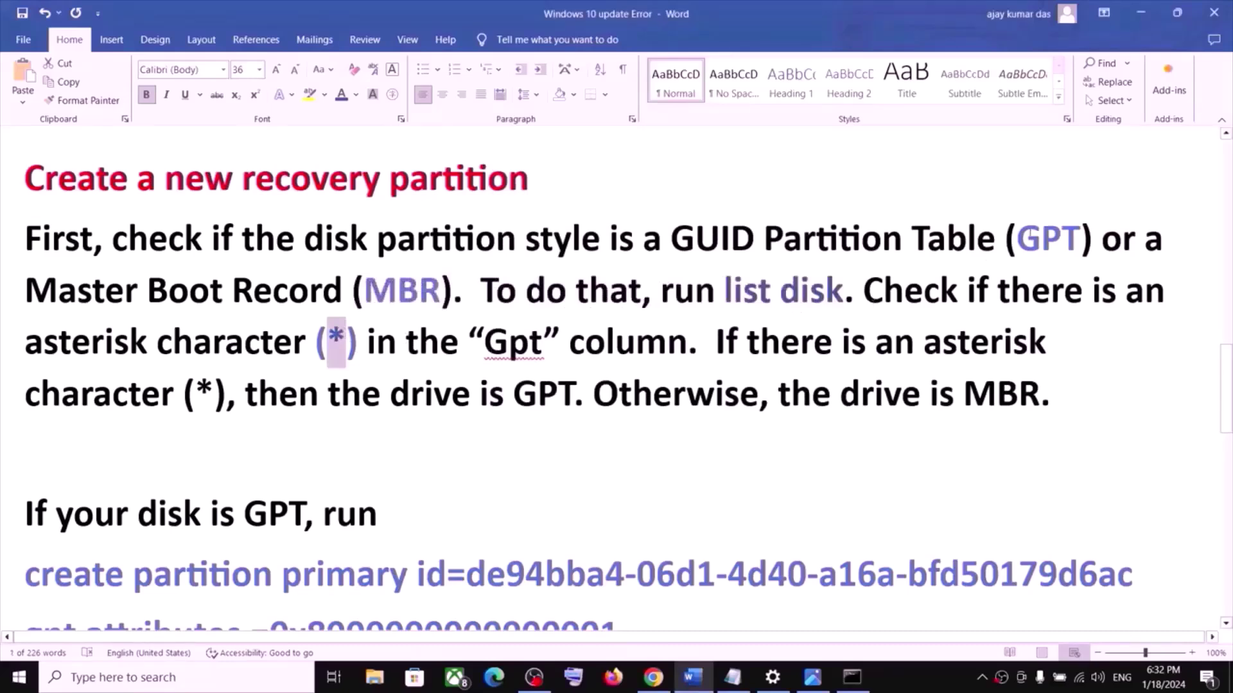
pyautogui.click(696, 244)
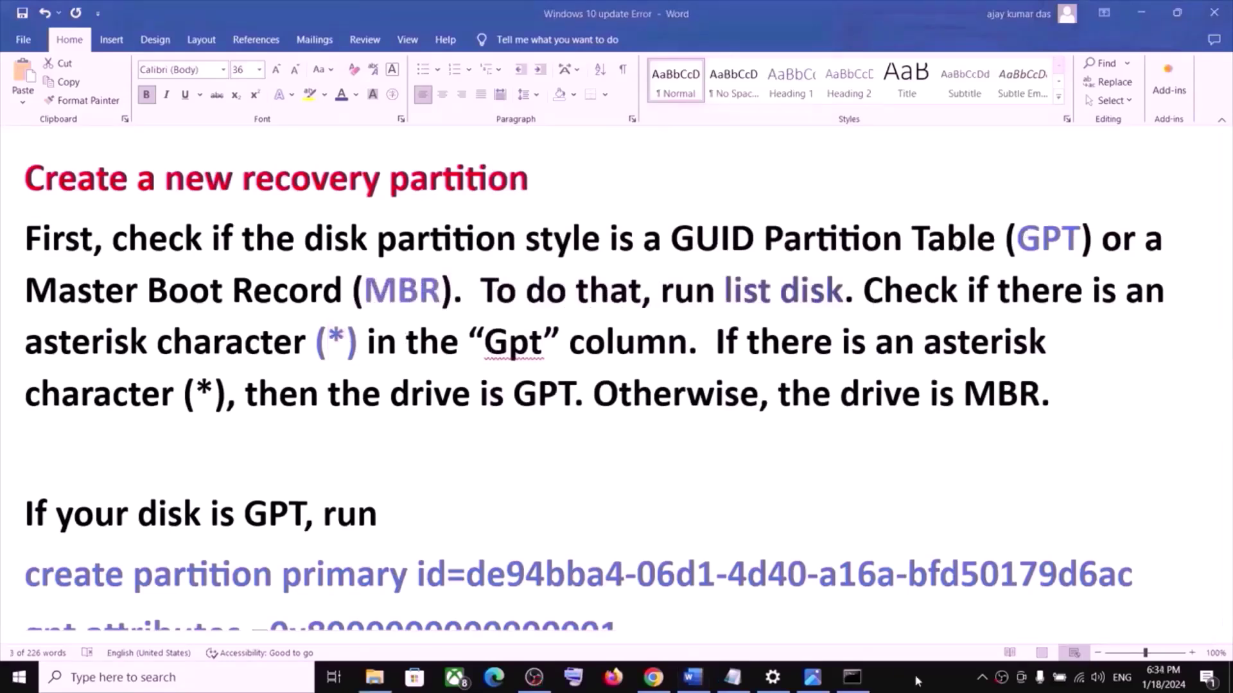
pyautogui.click(853, 678)
pyautogui.moveTo(784, 479); pyautogui.dragTo(810, 492)
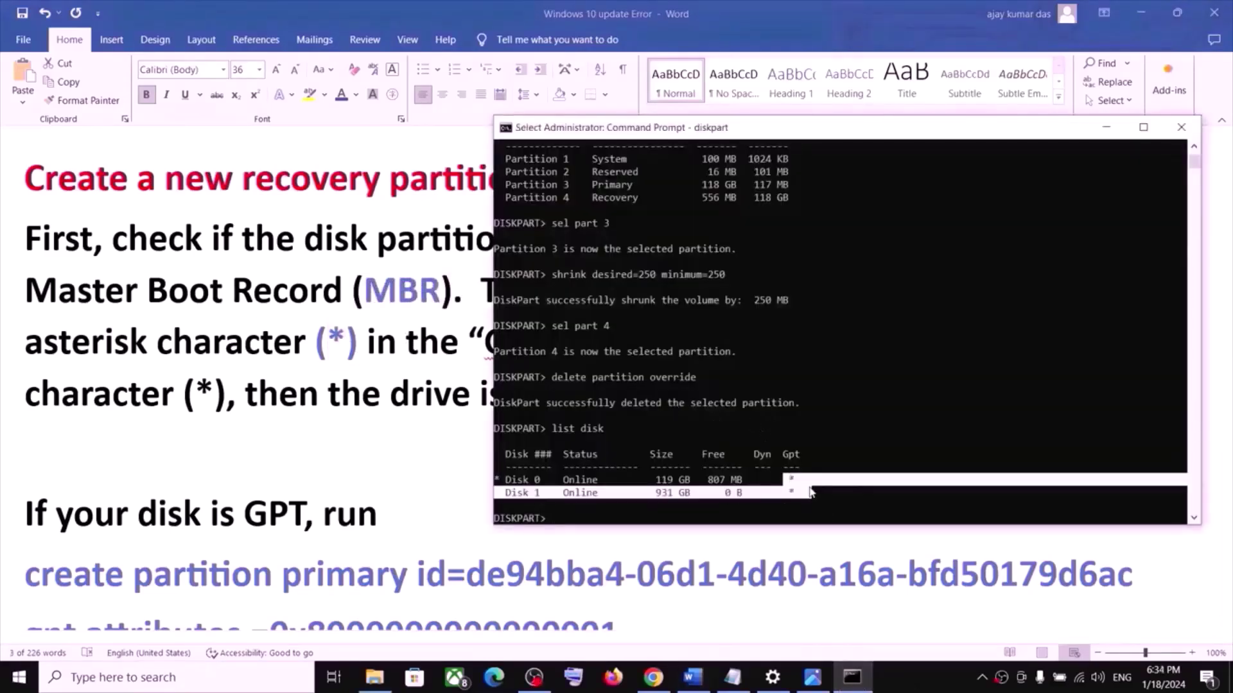
pyautogui.hotkey('alt', 'Tab')
pyautogui.scroll(-3, 299, 556)
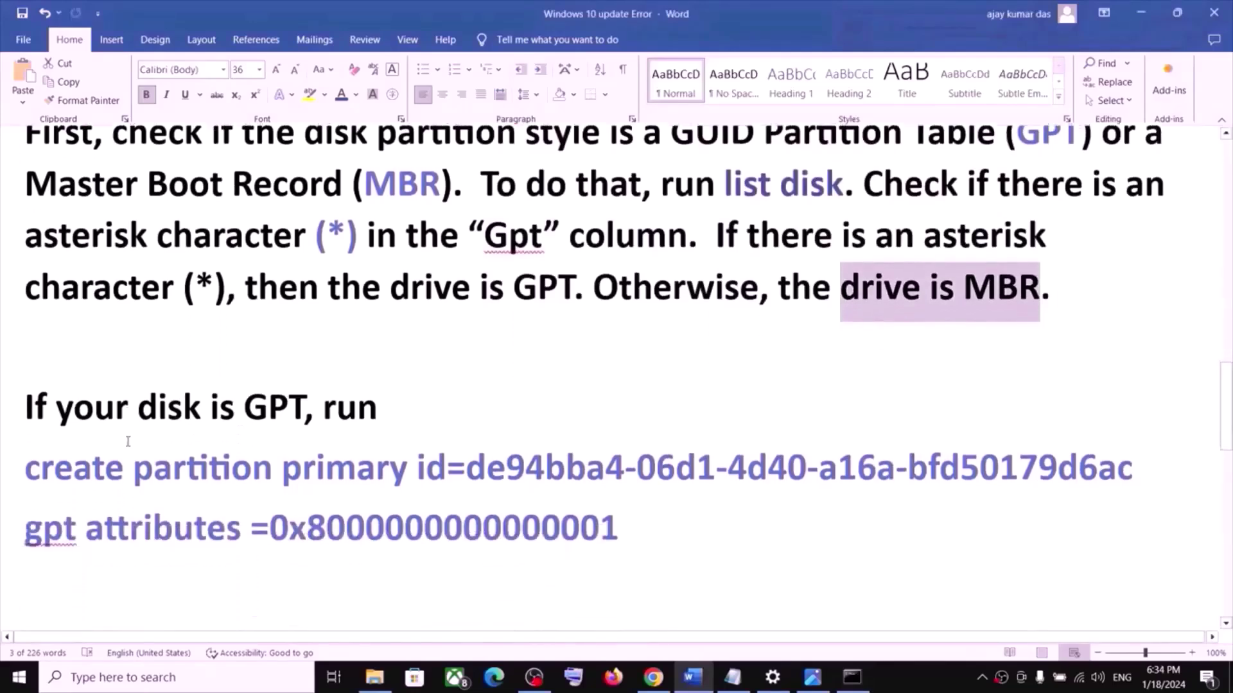
# - Create the recovery partition with 'create partition primary id=de94bba4-06d1-4d40-a16a-bfd50179d6ac'
pyautogui.moveTo(157, 397); pyautogui.dragTo(322, 413)
pyautogui.scroll(-1, 1165, 431)
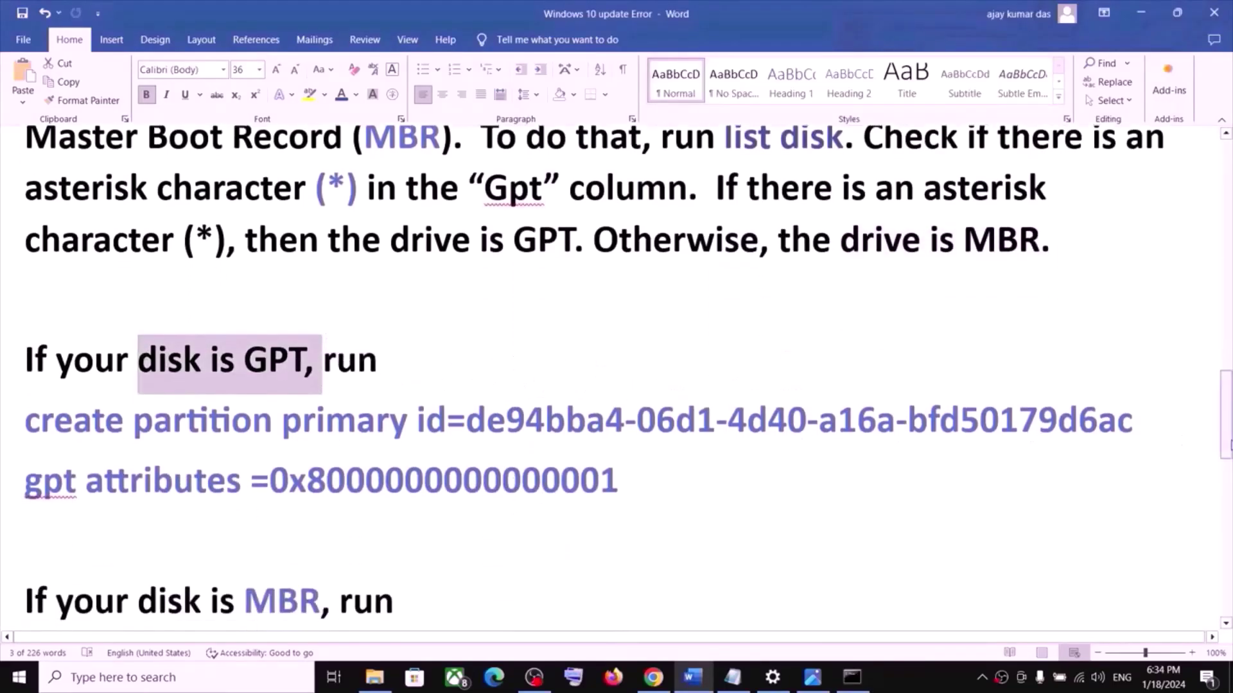
pyautogui.moveTo(1156, 425); pyautogui.dragTo(24, 425)
pyautogui.press('super+c')
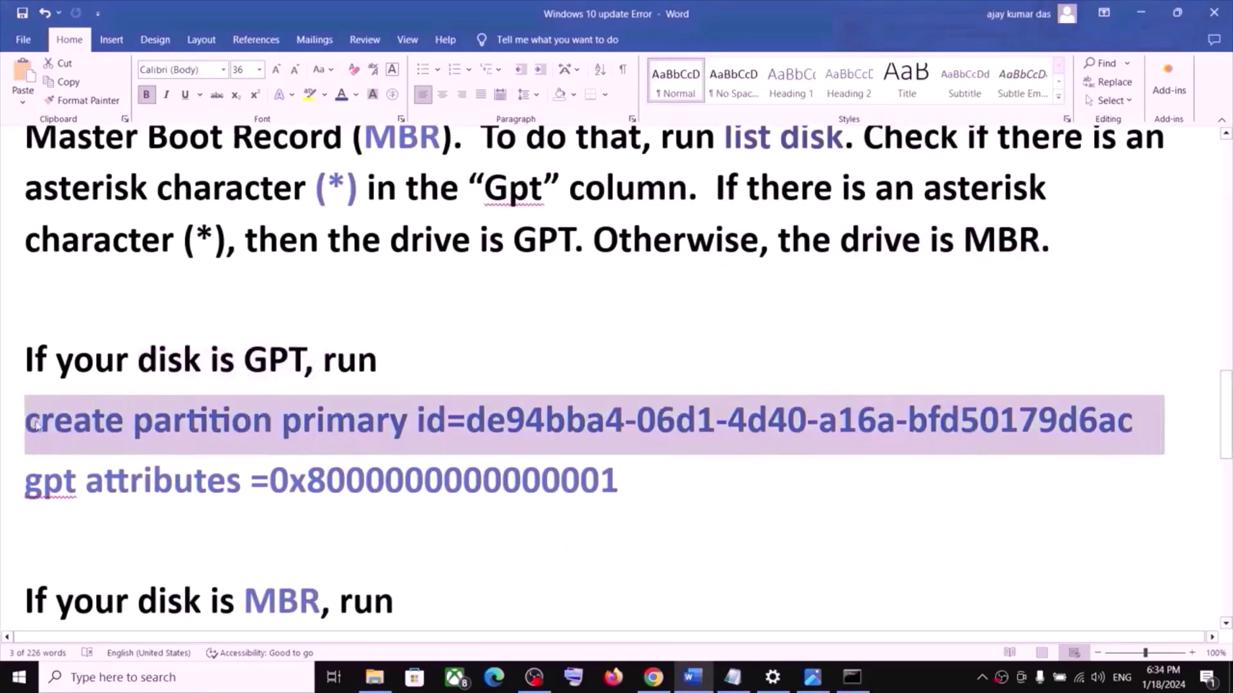
pyautogui.click(852, 678)
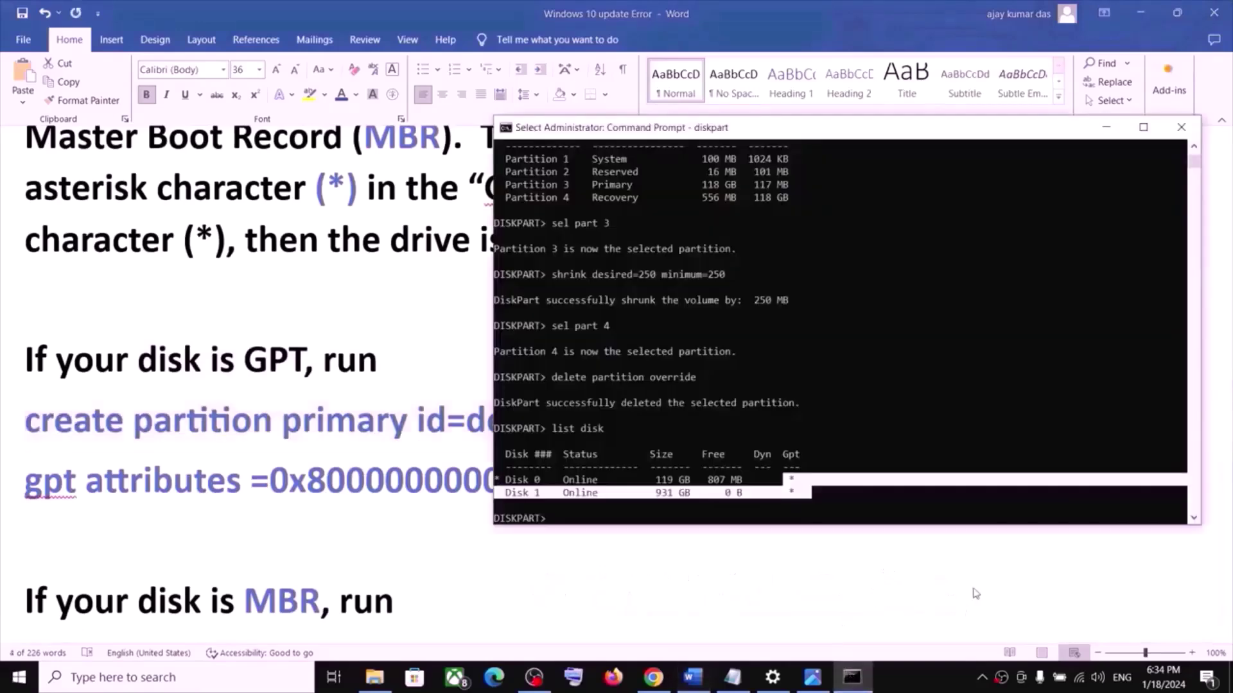
pyautogui.rightClick(586, 519)
pyautogui.press('Return')
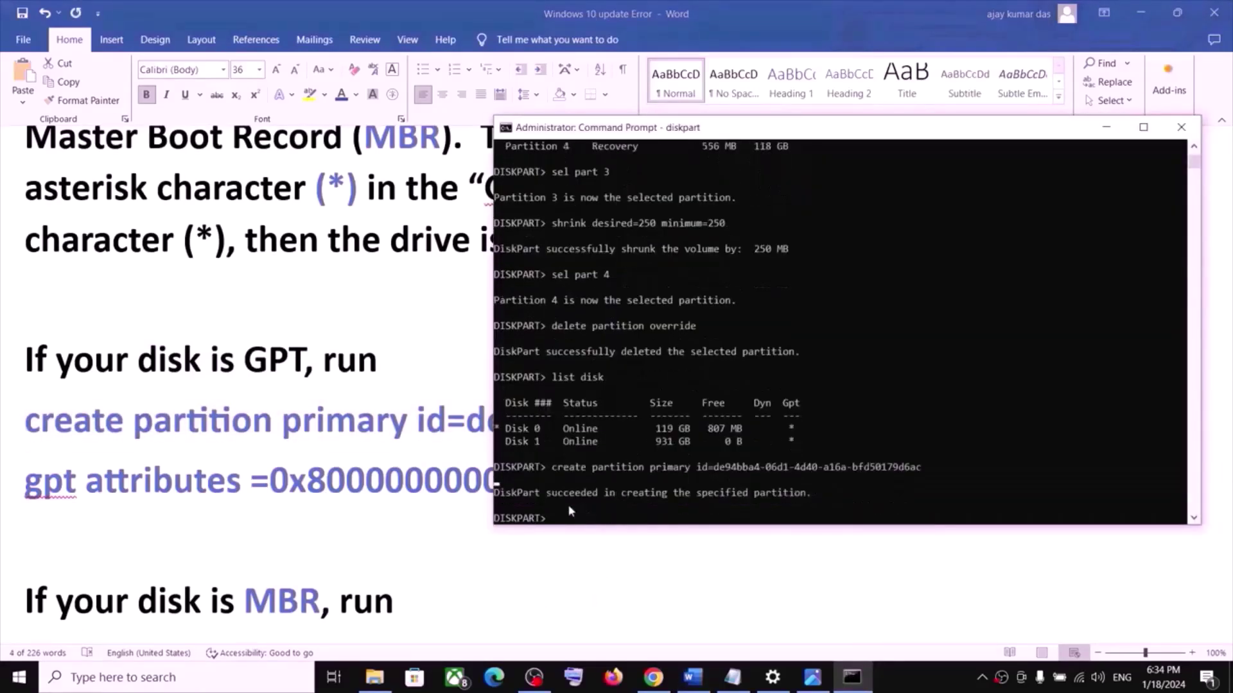
pyautogui.hotkey('alt', 'Tab')
pyautogui.moveTo(632, 488); pyautogui.dragTo(24, 487)
pyautogui.hotkey('ctrl', 'c')
pyautogui.hotkey('alt', 'Tab')
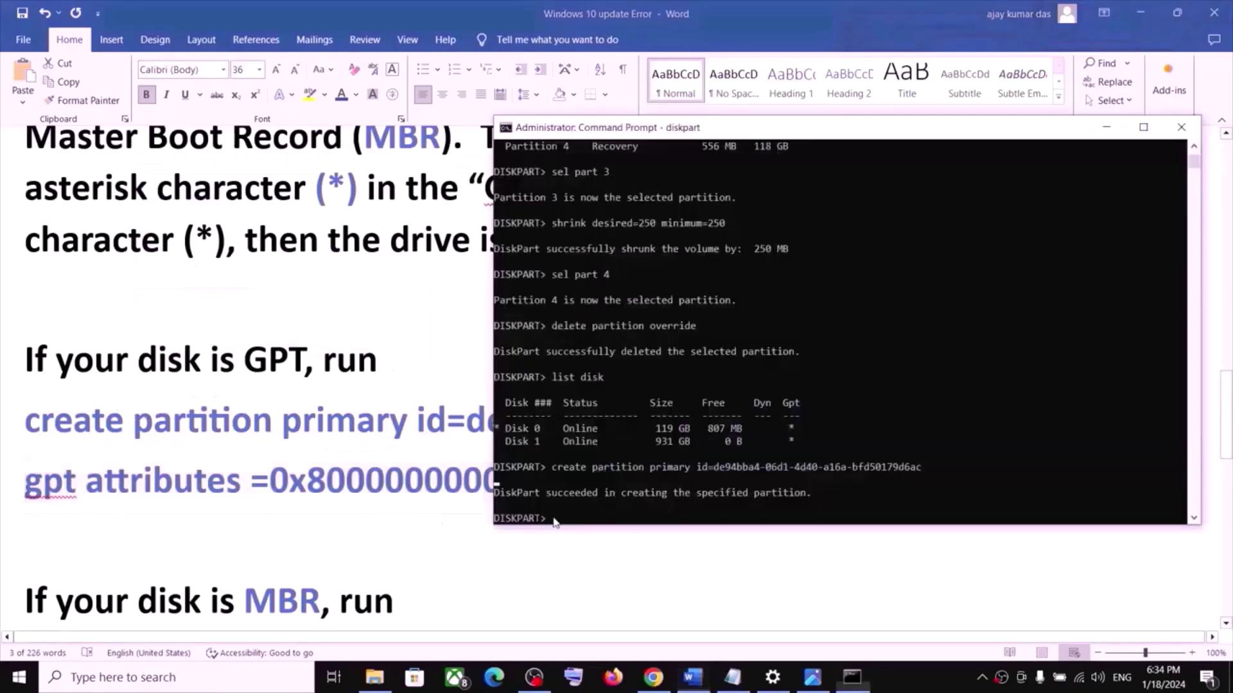
pyautogui.rightClick(755, 507)
pyautogui.press('Return')
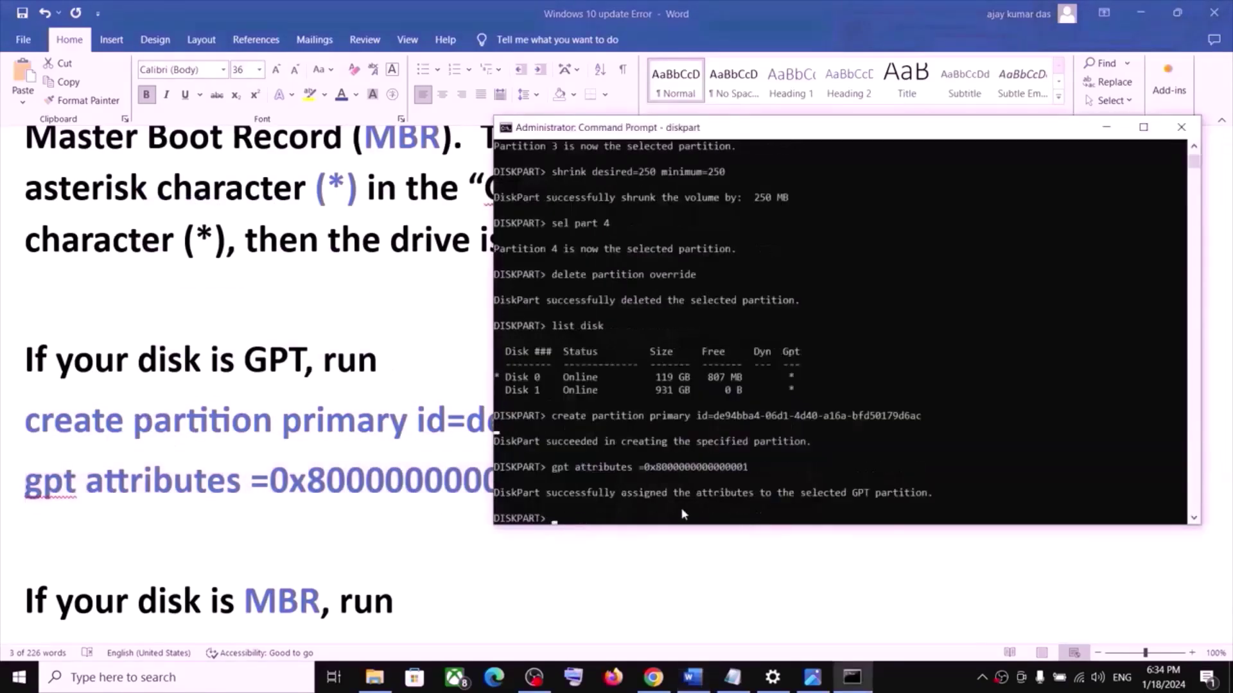
pyautogui.hotkey('alt', 'Tab')
pyautogui.scroll(-2, 271, 521)
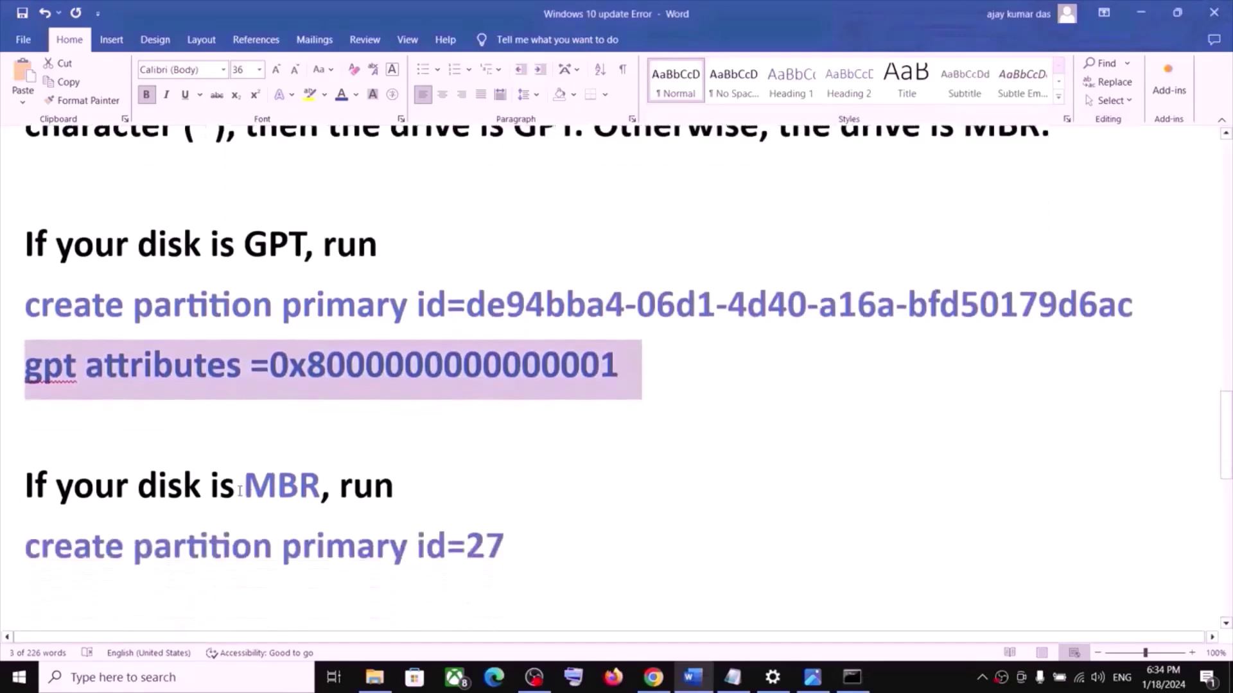
# - Quick-format the new partition as NTFS labelled 'Windows RE tools'
pyautogui.moveTo(533, 549); pyautogui.dragTo(25, 547)
pyautogui.scroll(-1, 307, 454)
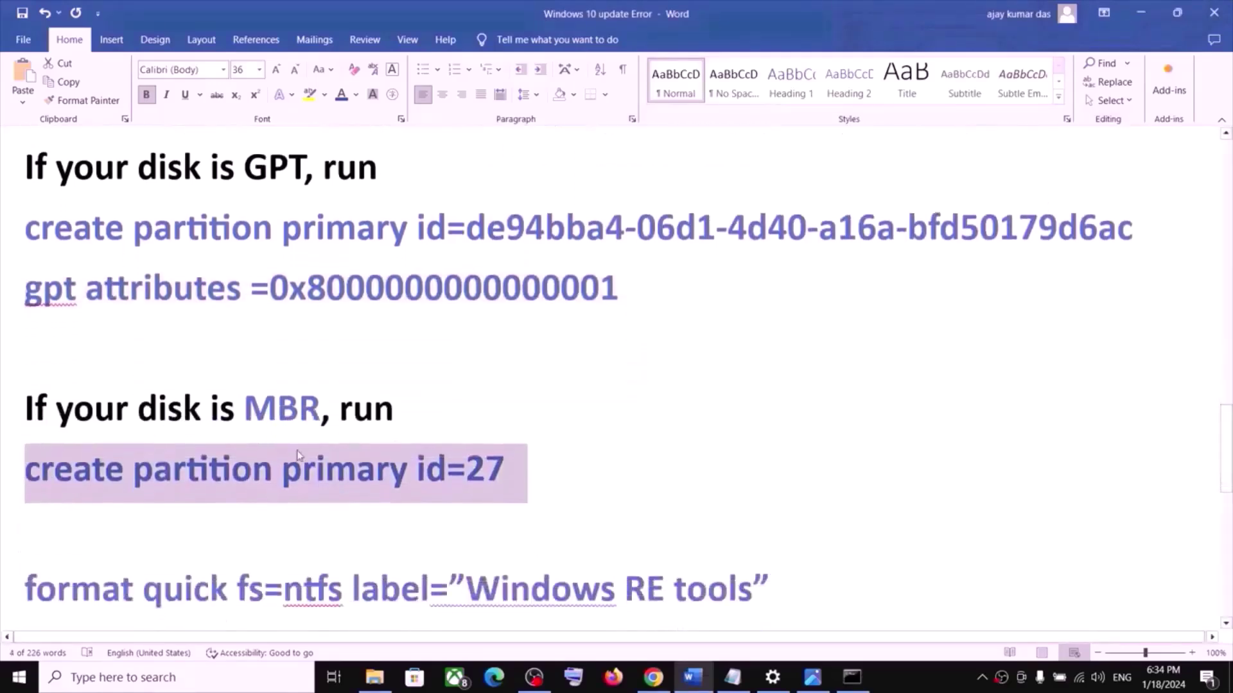
pyautogui.scroll(-1, 495, 394)
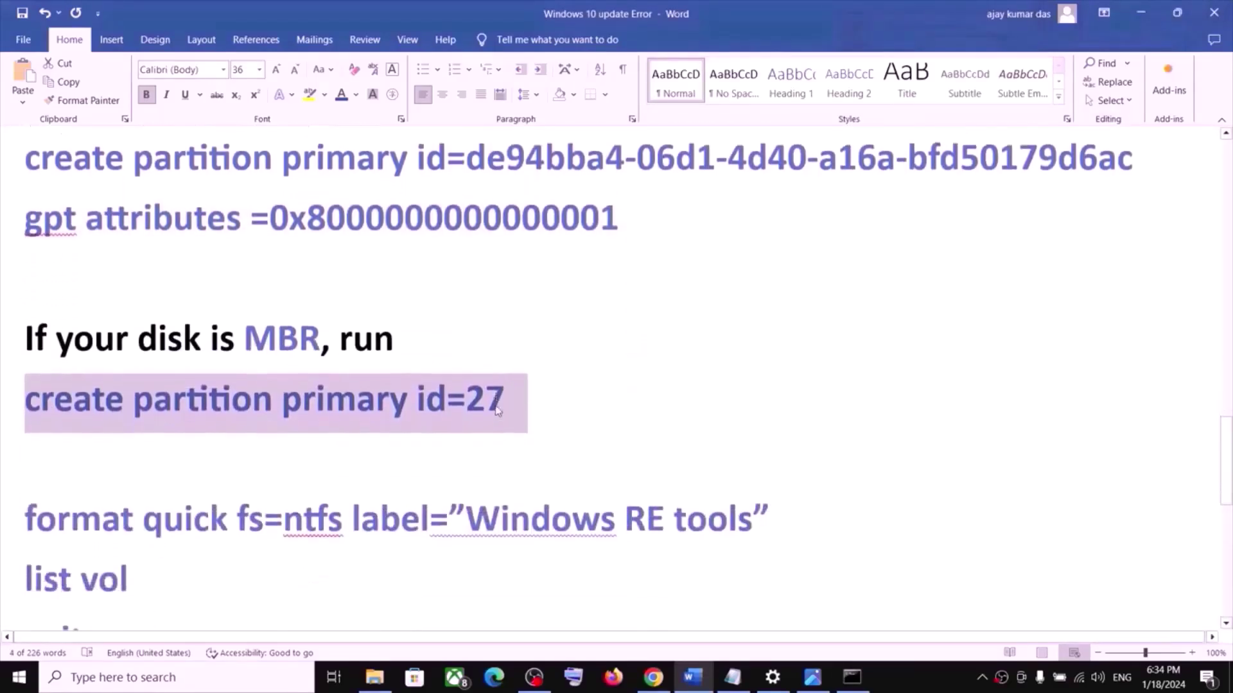
pyautogui.click(267, 443)
pyautogui.scroll(-2, 554, 386)
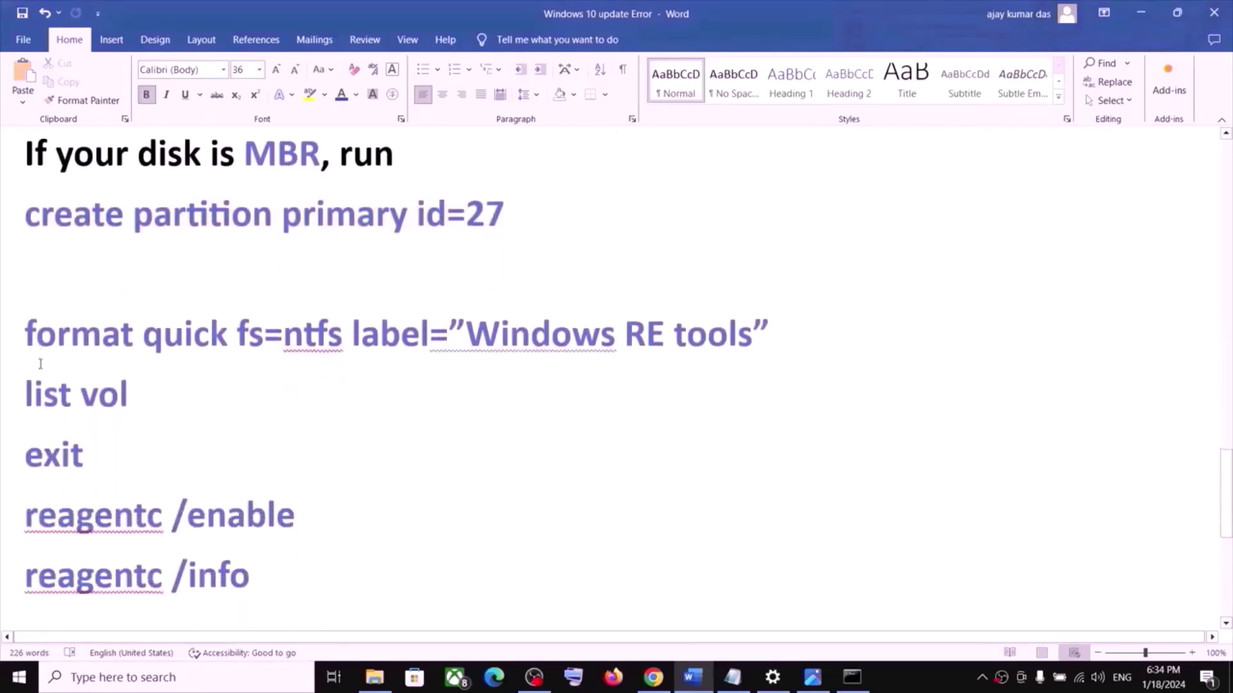
pyautogui.scroll(-2, 40, 364)
pyautogui.moveTo(25, 231); pyautogui.dragTo(261, 503)
pyautogui.click(98, 302)
pyautogui.tripleClick(294, 247)
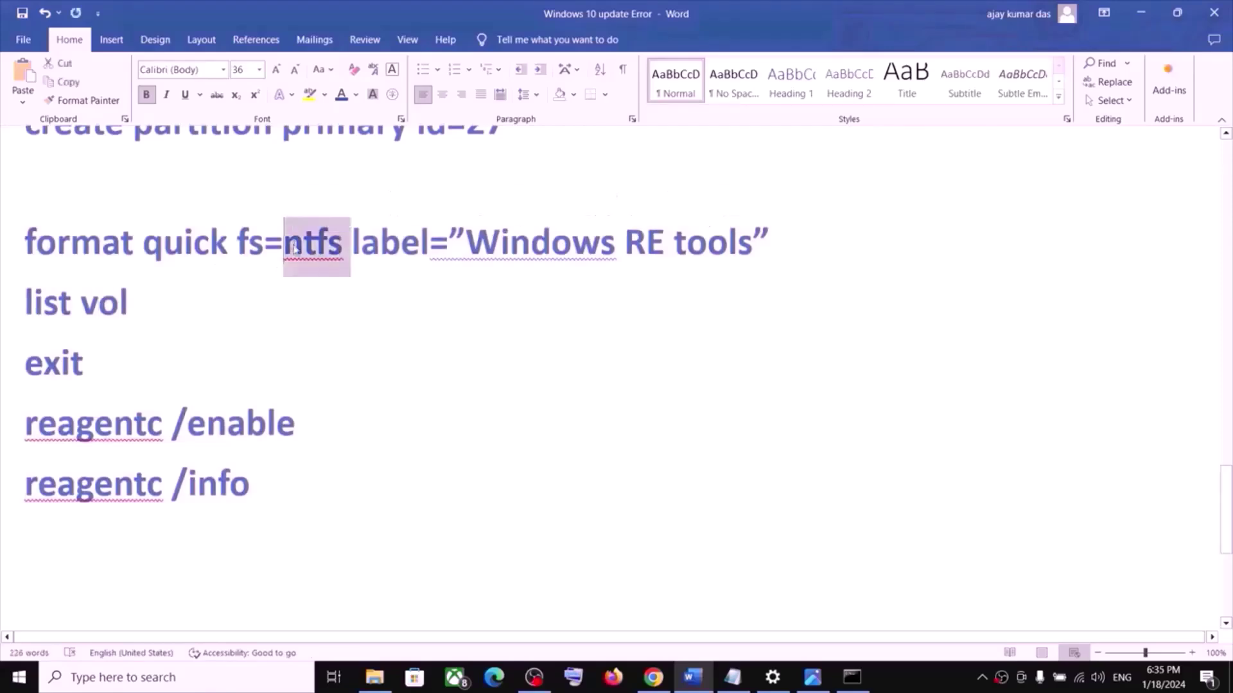
pyautogui.tripleClick(294, 248)
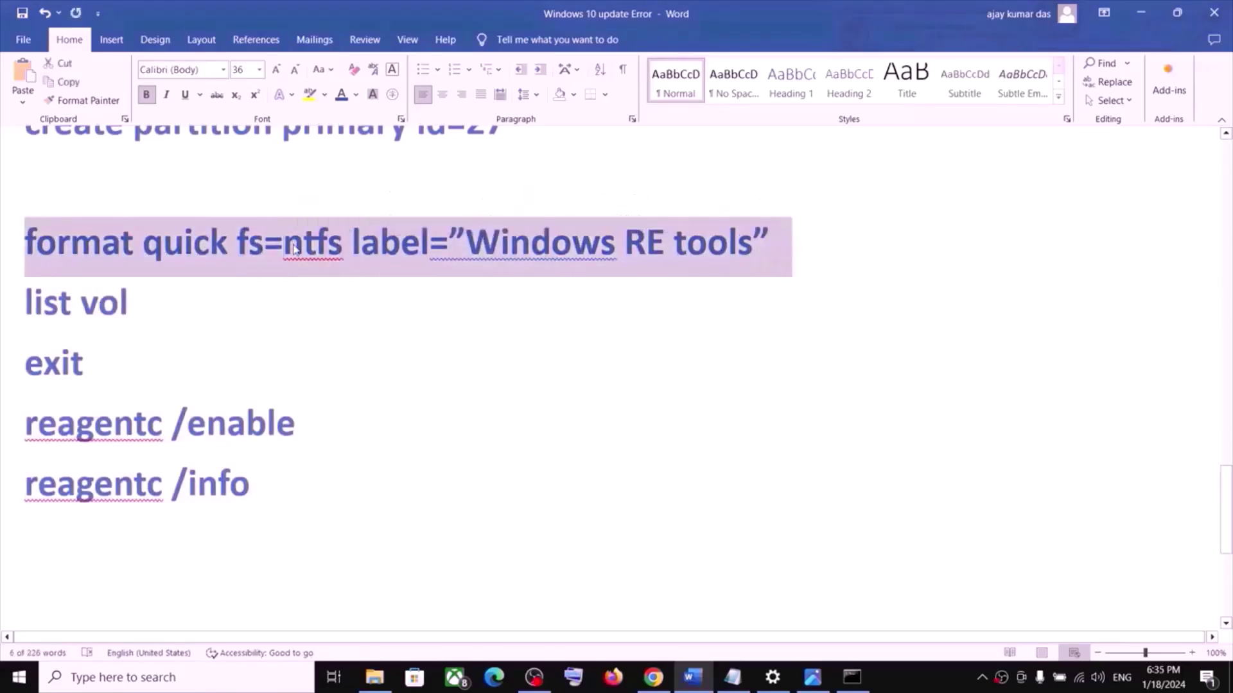
pyautogui.hotkey('ctrl', 'c')
pyautogui.hotkey('alt', 'Tab')
pyautogui.rightClick(693, 471)
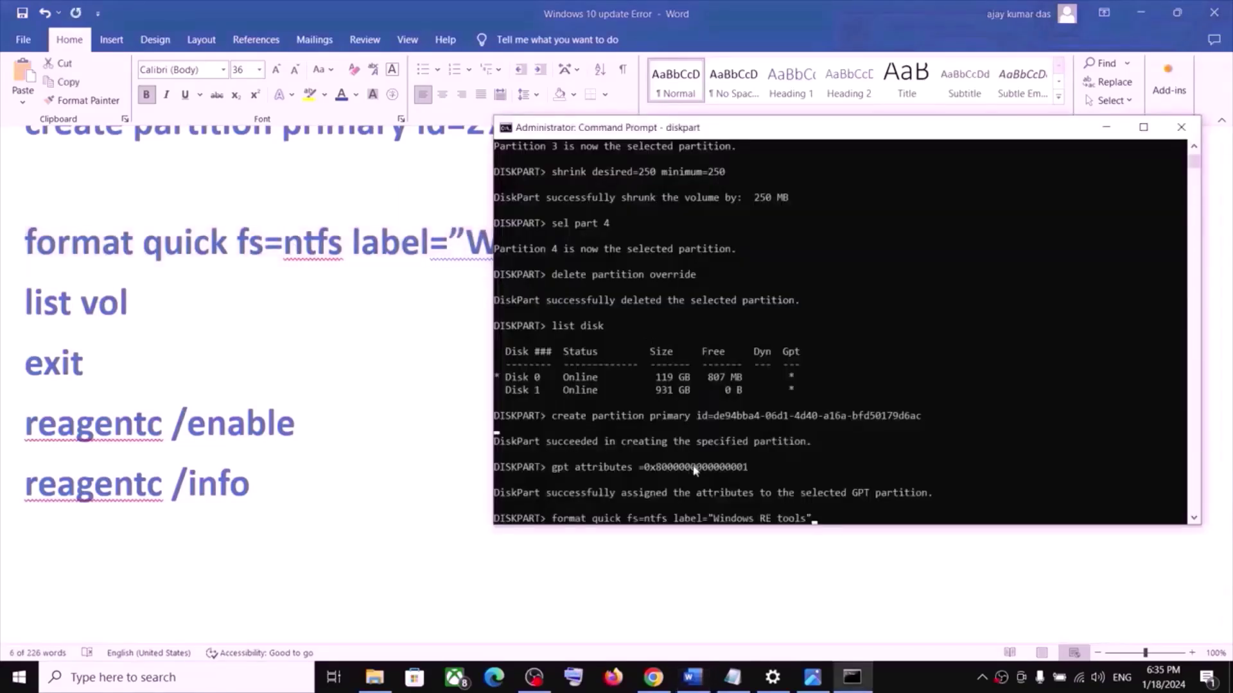
pyautogui.press('Return')
# - Run list vol to confirm the 807 MB Windows RE volume, Volume 4
pyautogui.hotkey('alt', 'Tab')
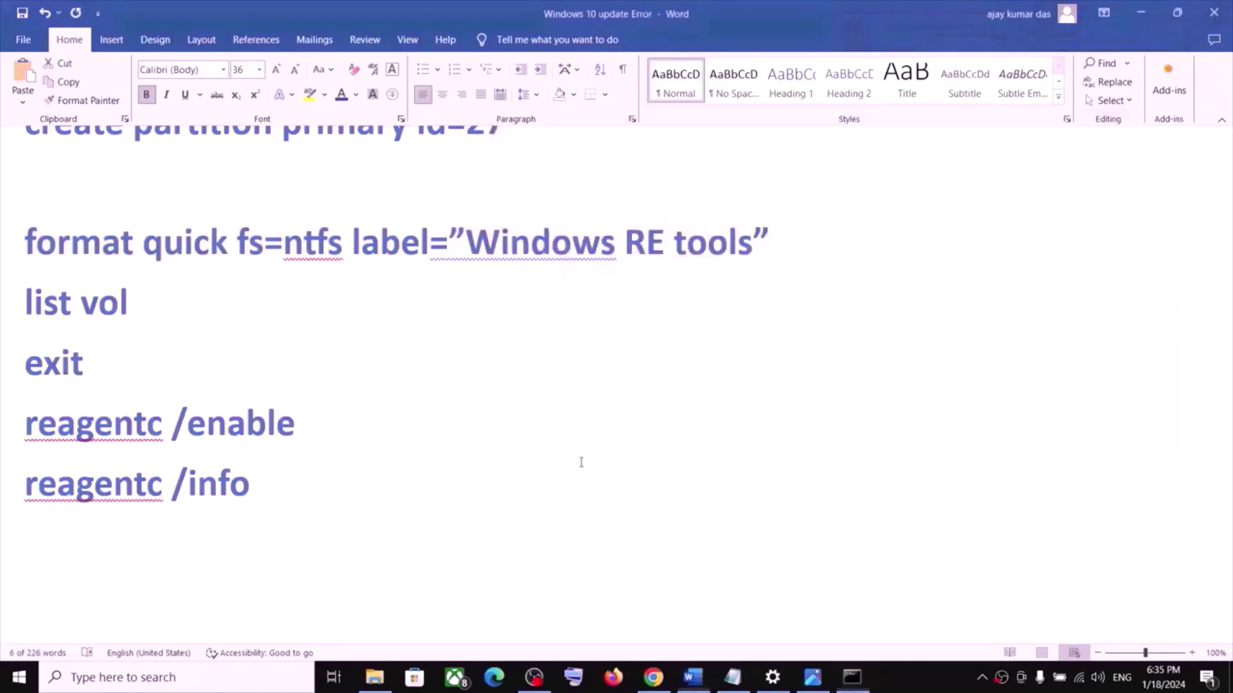
pyautogui.tripleClick(72, 304)
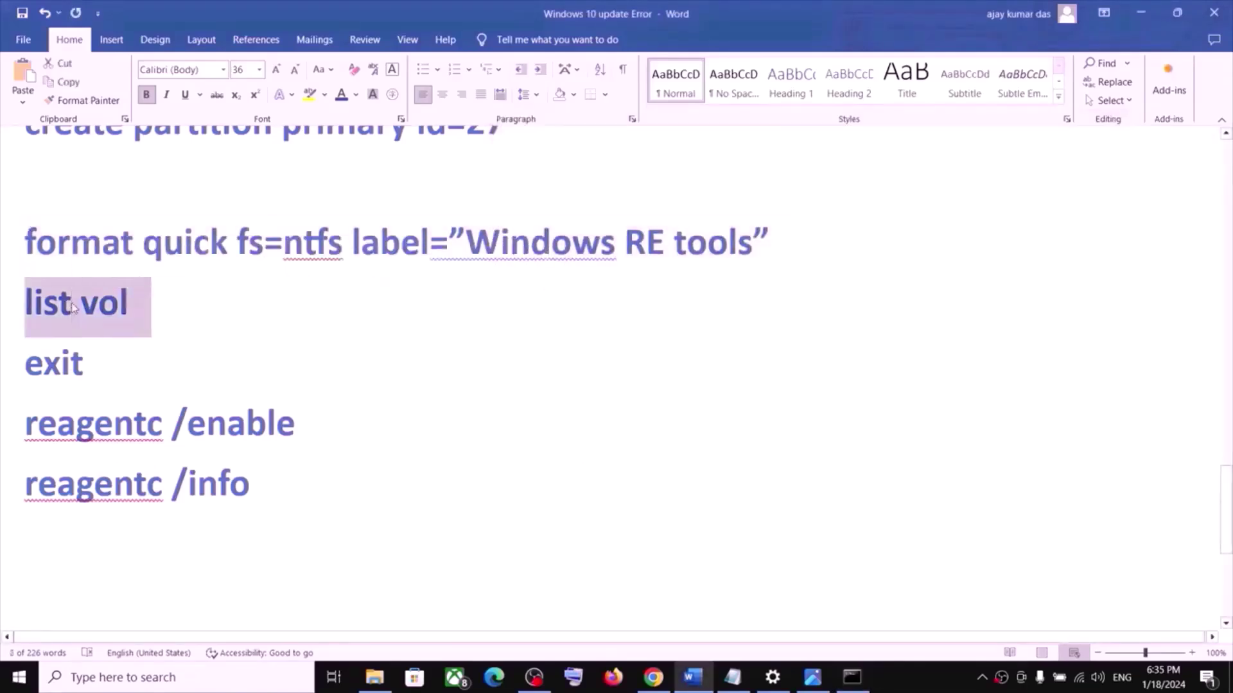
pyautogui.hotkey('ctrl', 'c')
pyautogui.hotkey('alt', 'Tab')
pyautogui.rightClick(549, 551)
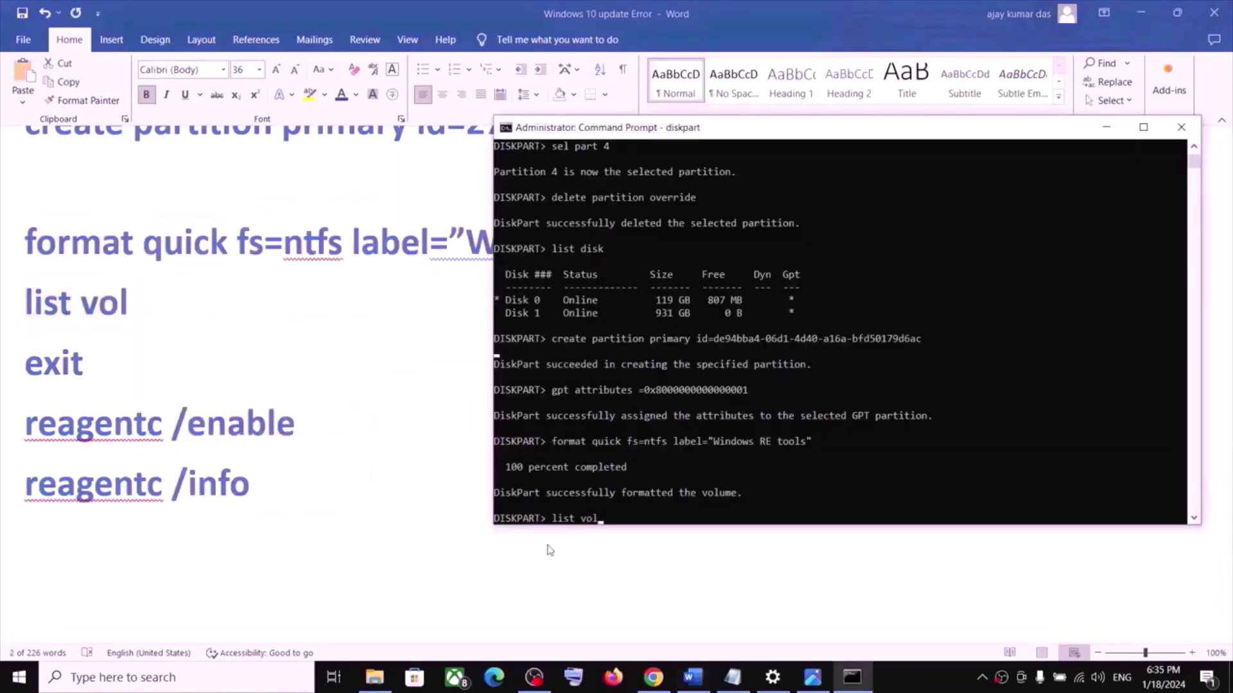
pyautogui.press('Return')
# - Exit DiskPart back to the C:\WINDOWS\system32 prompt
pyautogui.hotkey('alt', 'Tab')
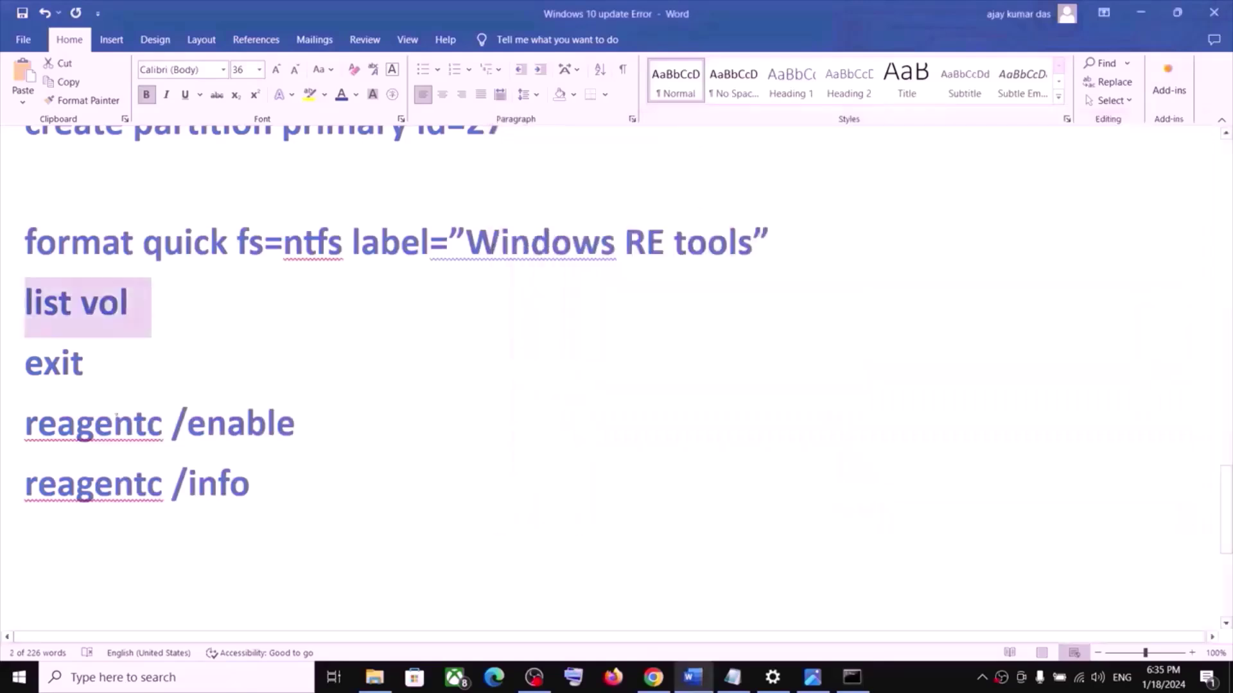
pyautogui.tripleClick(60, 366)
pyautogui.hotkey('alt', 'Tab')
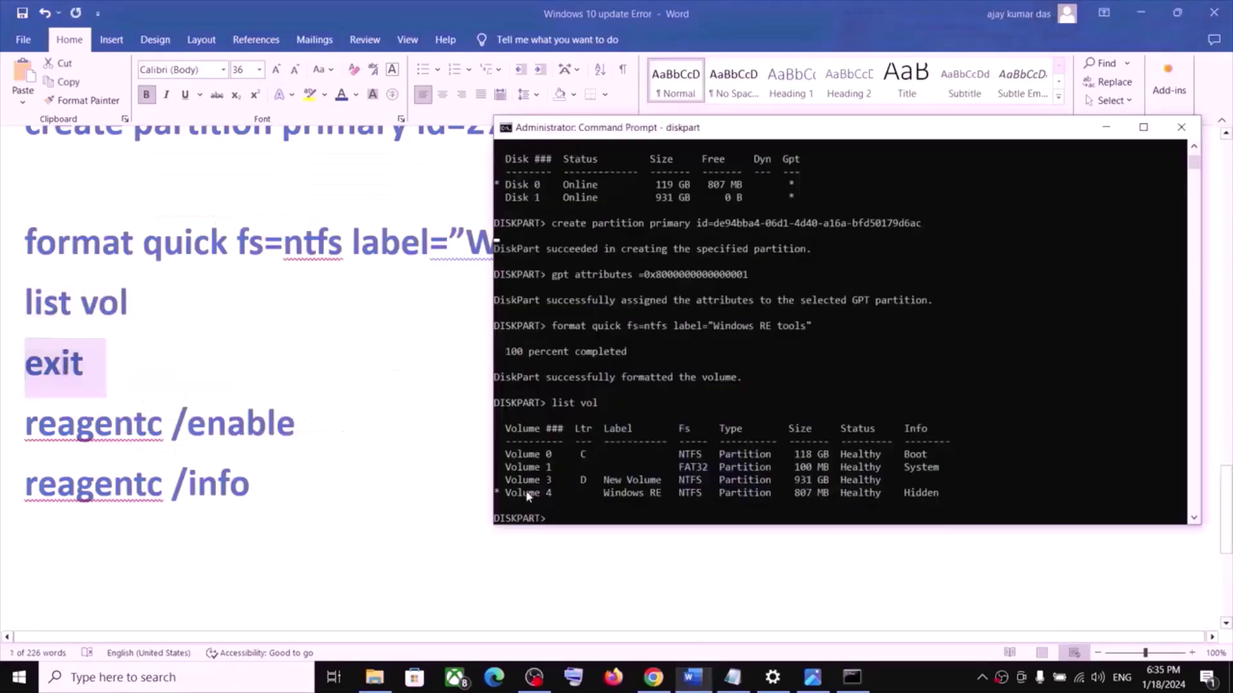
pyautogui.press('Return')
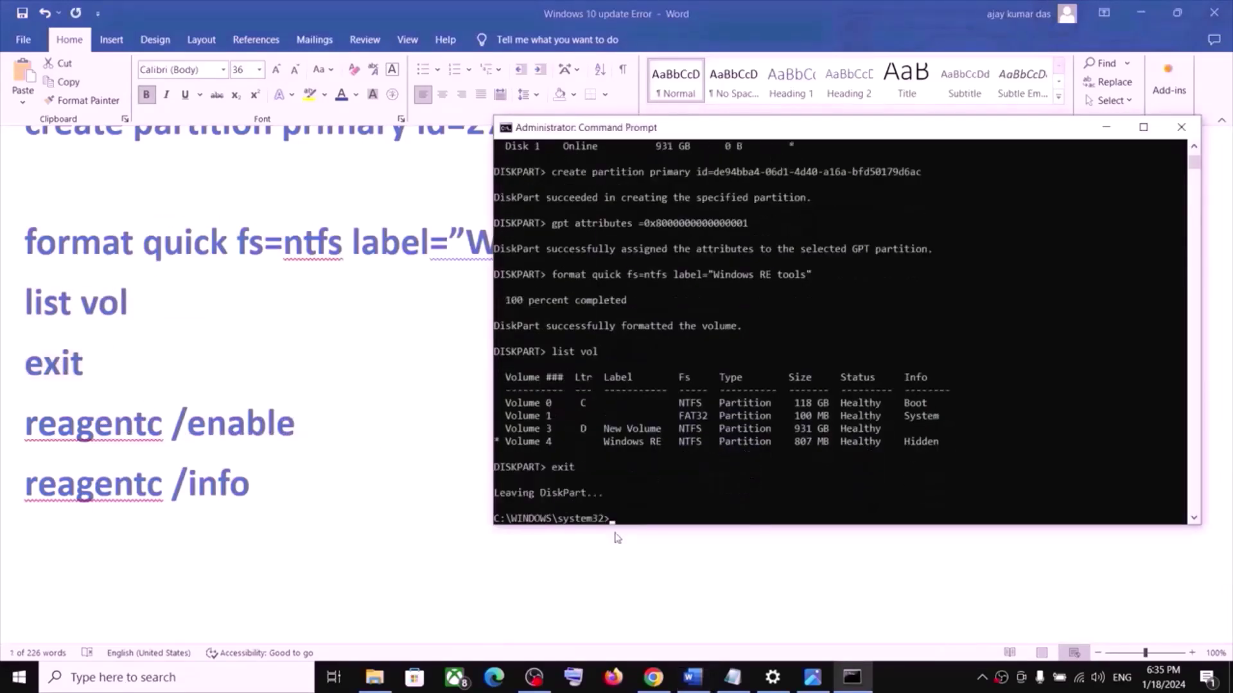
pyautogui.hotkey('alt', 'Tab')
# - Copy reagentc /enable from the Word notes and run it in Command Prompt
pyautogui.tripleClick(159, 427)
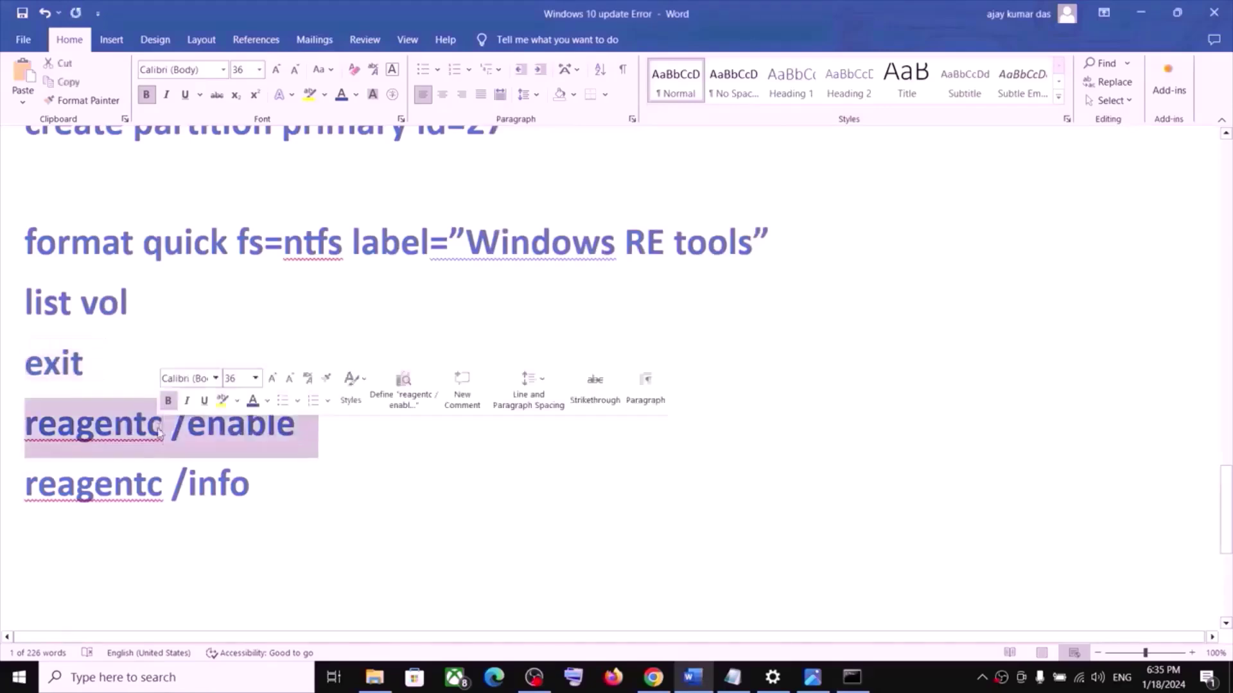
pyautogui.hotkey('ctrl', 'c')
pyautogui.hotkey('alt', 'Tab')
pyautogui.rightClick(615, 523)
pyautogui.press('Return')
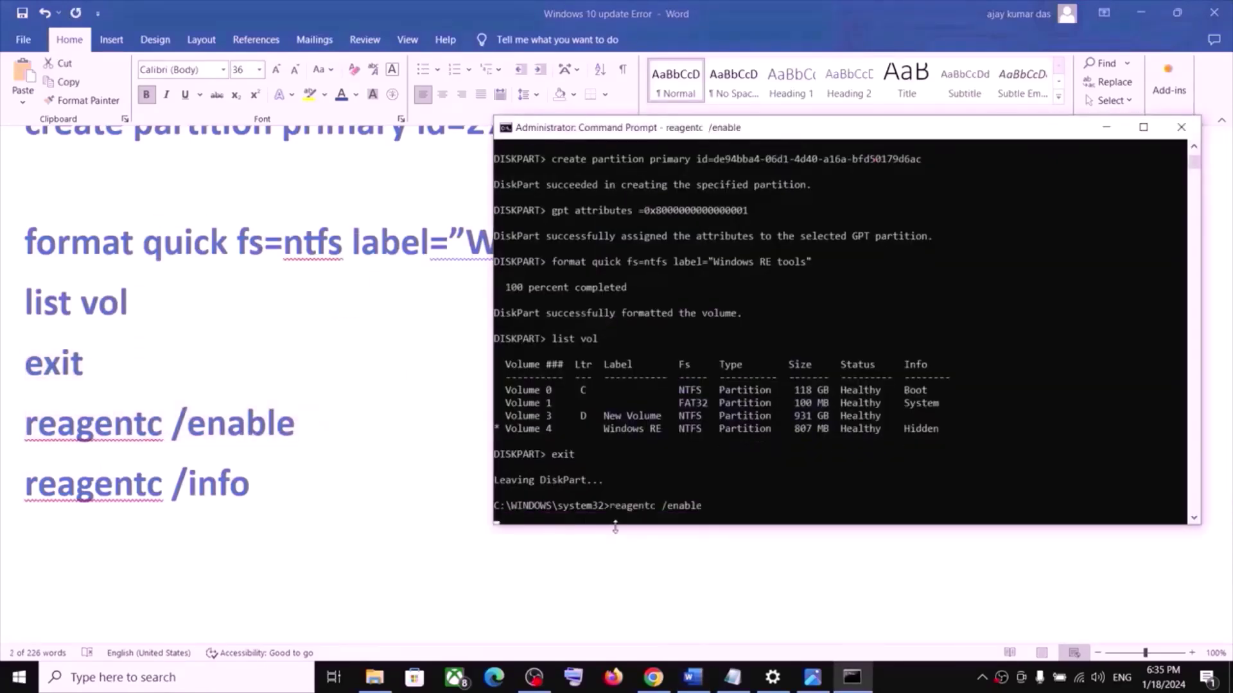
# - Run reagentc /info to confirm Windows RE is Enabled on partition4, then close Command Prompt
pyautogui.hotkey('alt', 'Tab')
pyautogui.tripleClick(112, 484)
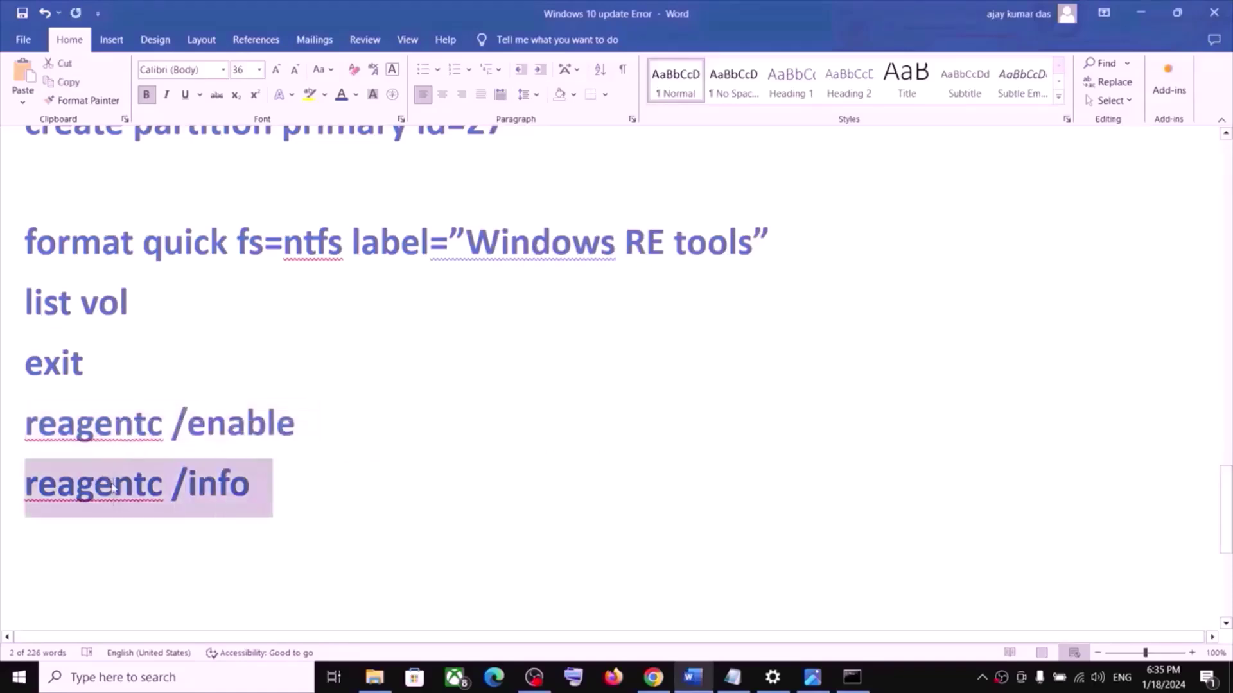
pyautogui.hotkey('alt', 'Tab')
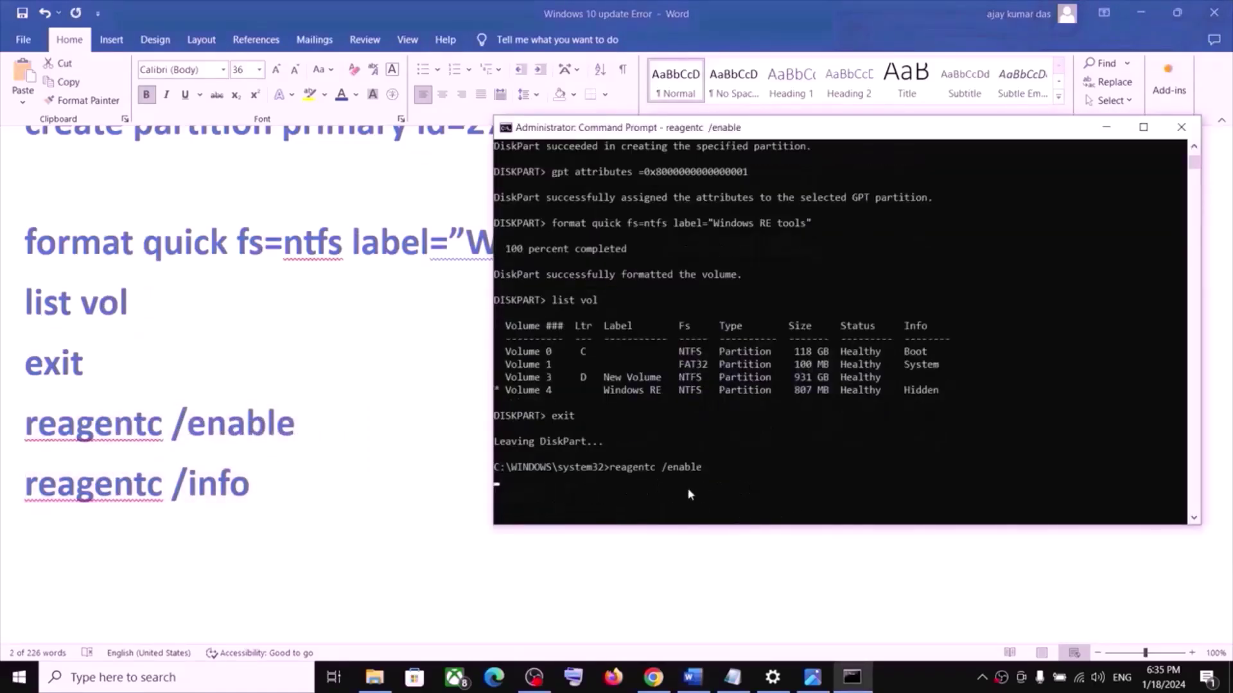
pyautogui.click(915, 680)
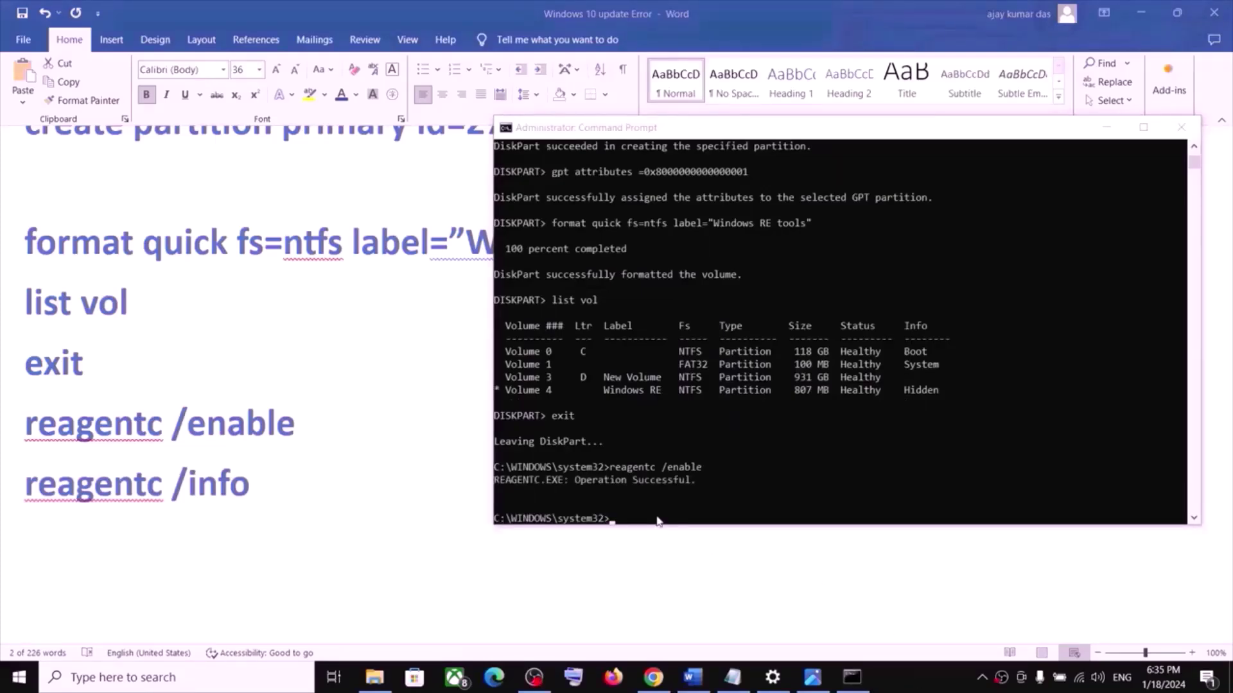
pyautogui.tripleClick(81, 478)
pyautogui.doubleClick(88, 486)
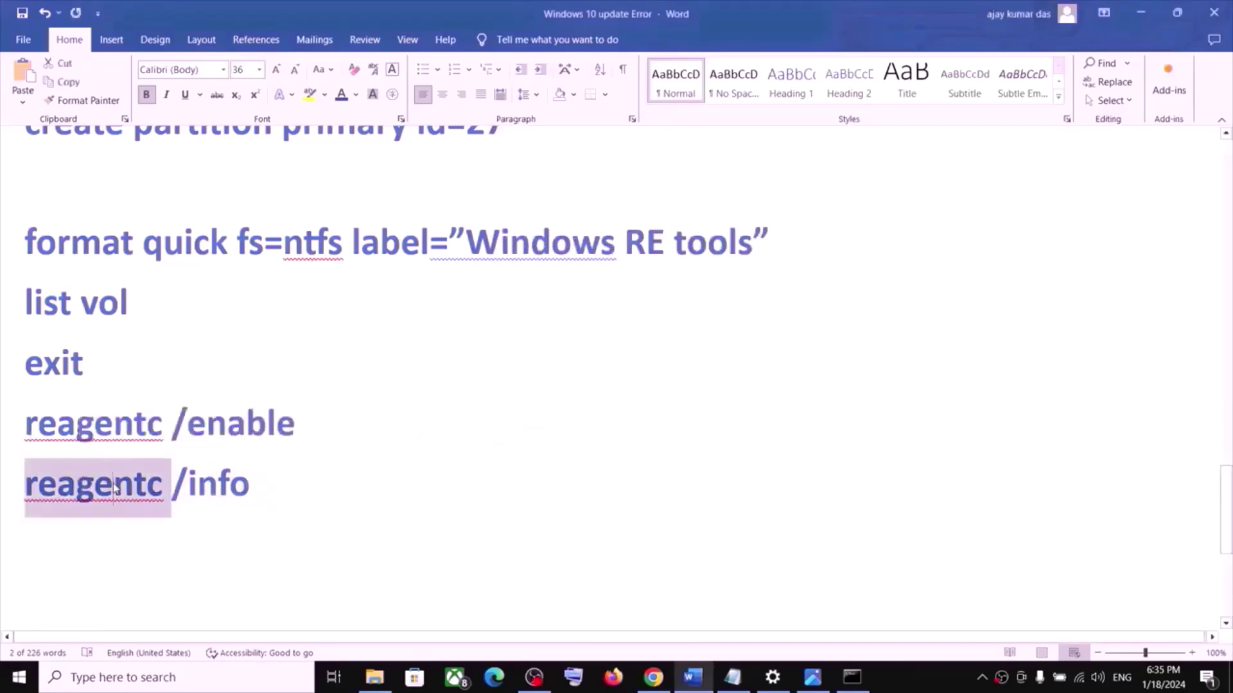
pyautogui.tripleClick(115, 489)
pyautogui.doubleClick(116, 489)
pyautogui.tripleClick(115, 490)
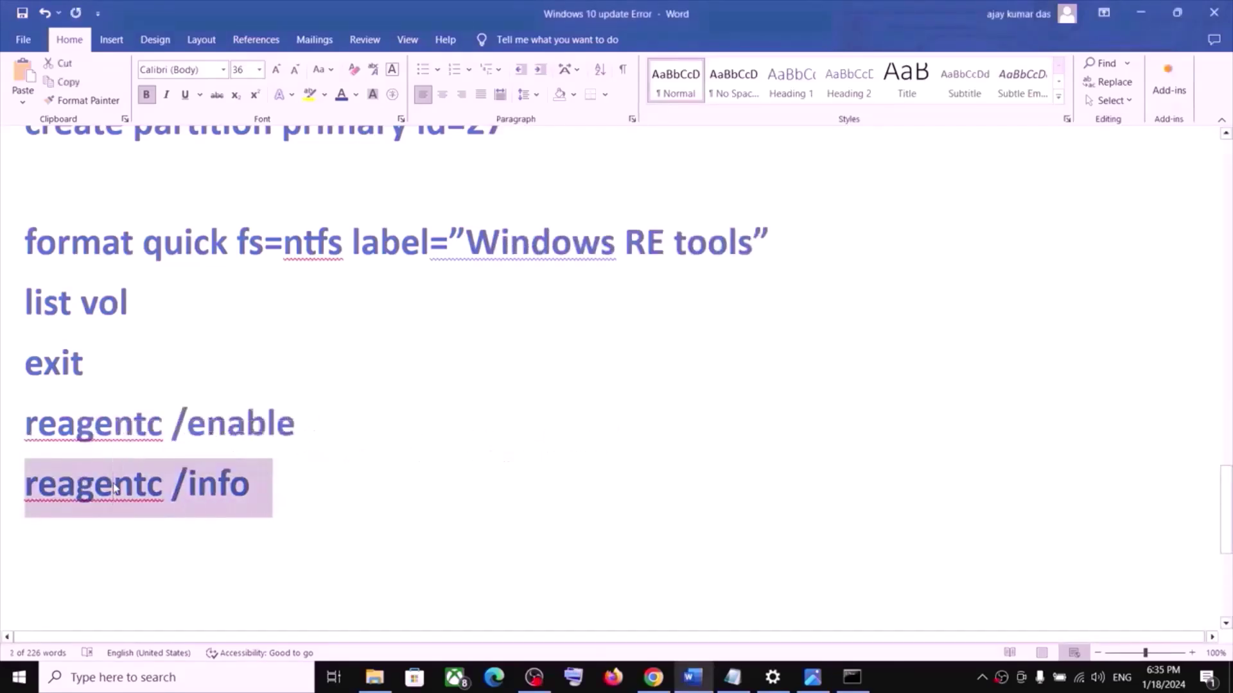
pyautogui.hotkey('alt', 'Tab')
pyautogui.rightClick(703, 490)
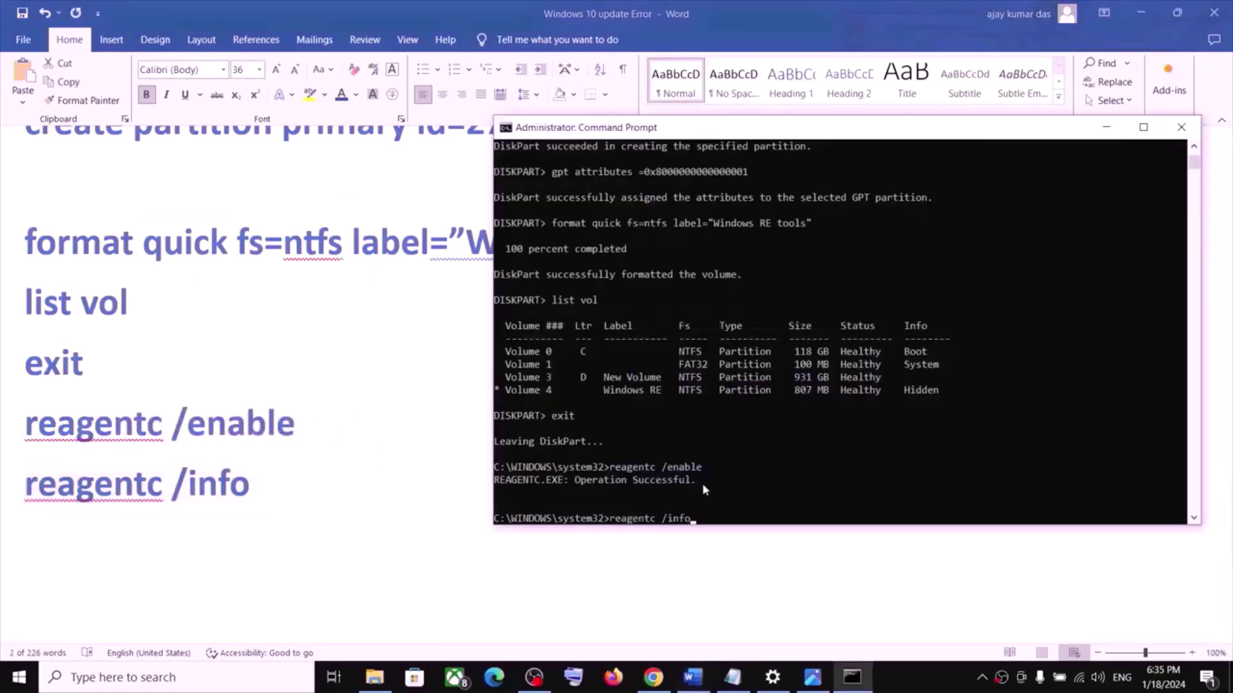
pyautogui.press('Return')
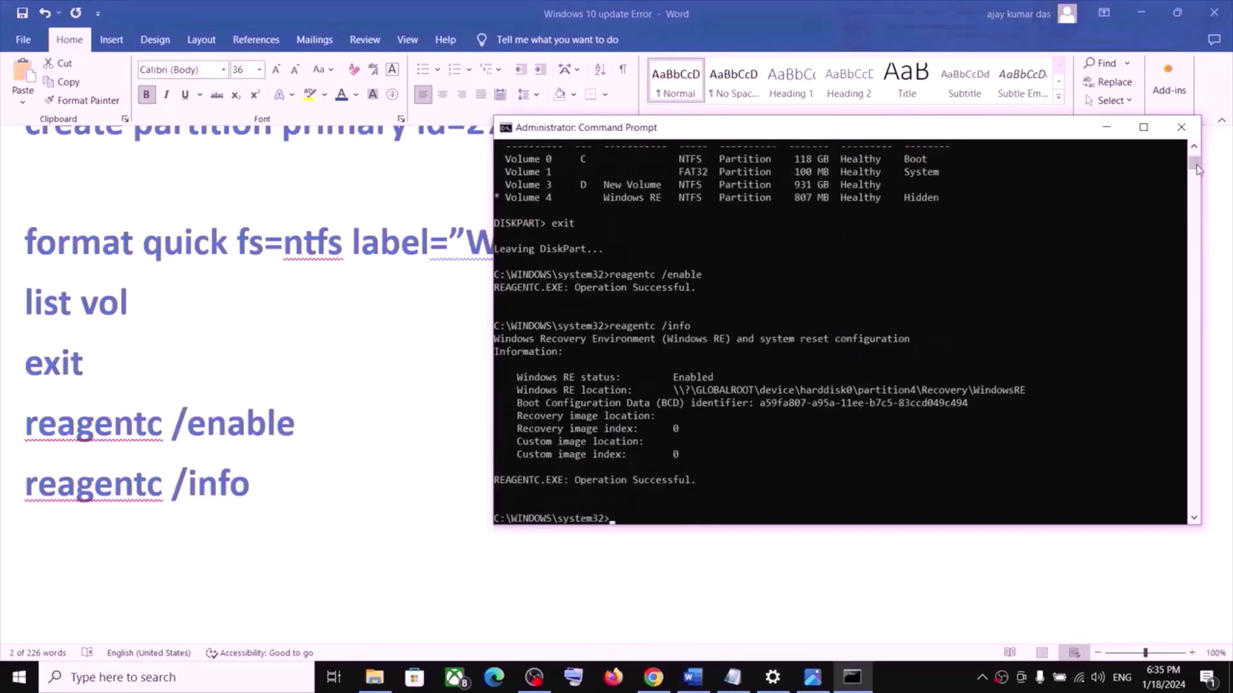
pyautogui.click(1181, 127)
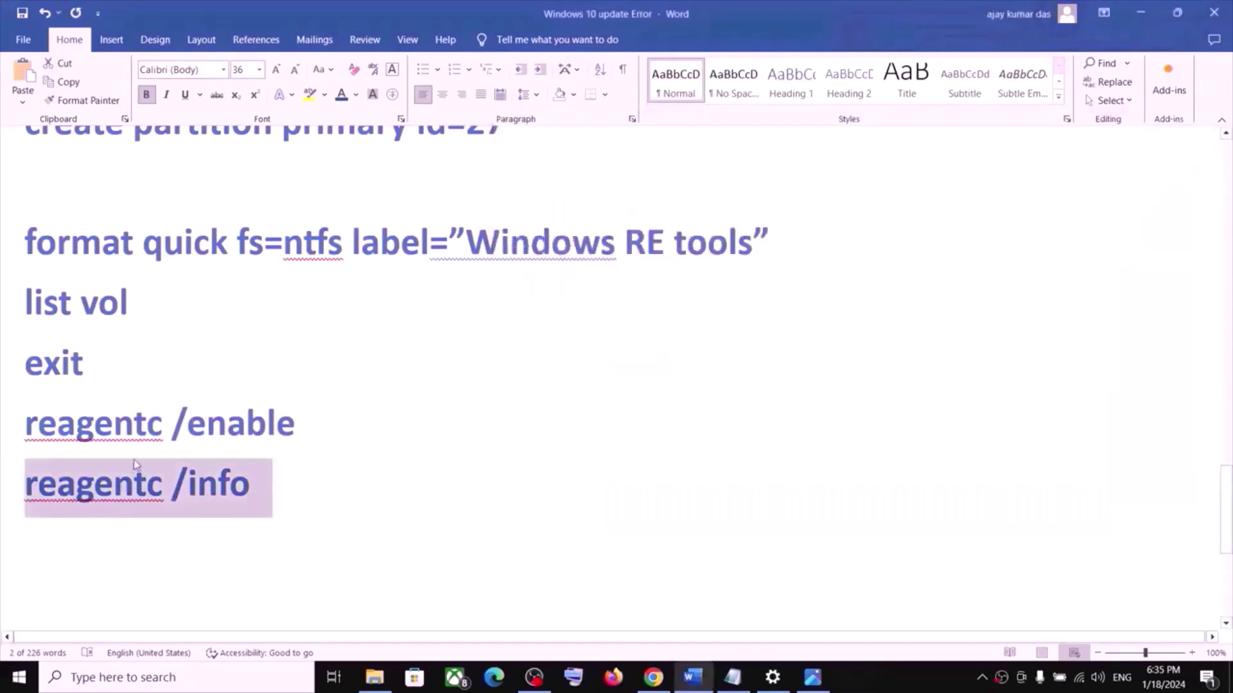
# - Check Update & Security's update history for KB5034122 installed 1/18/2024, then minimize Settings
pyautogui.click(405, 336)
pyautogui.click(20, 677)
pyautogui.click(19, 603)
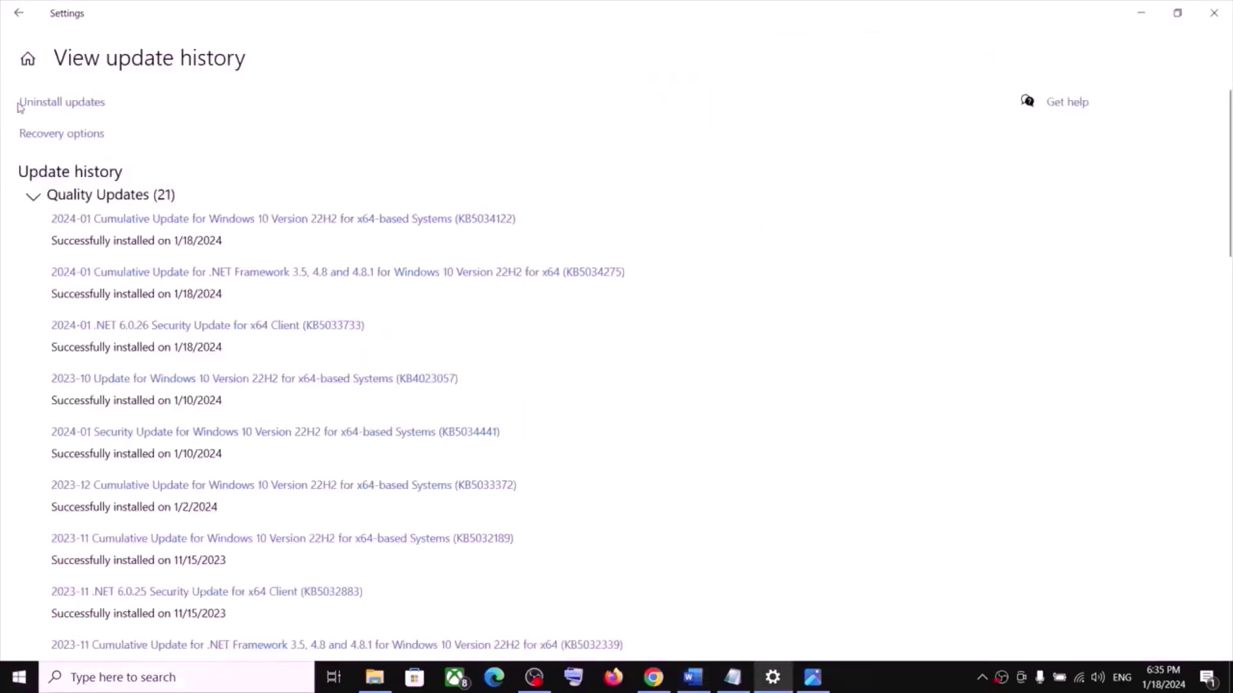
pyautogui.click(28, 58)
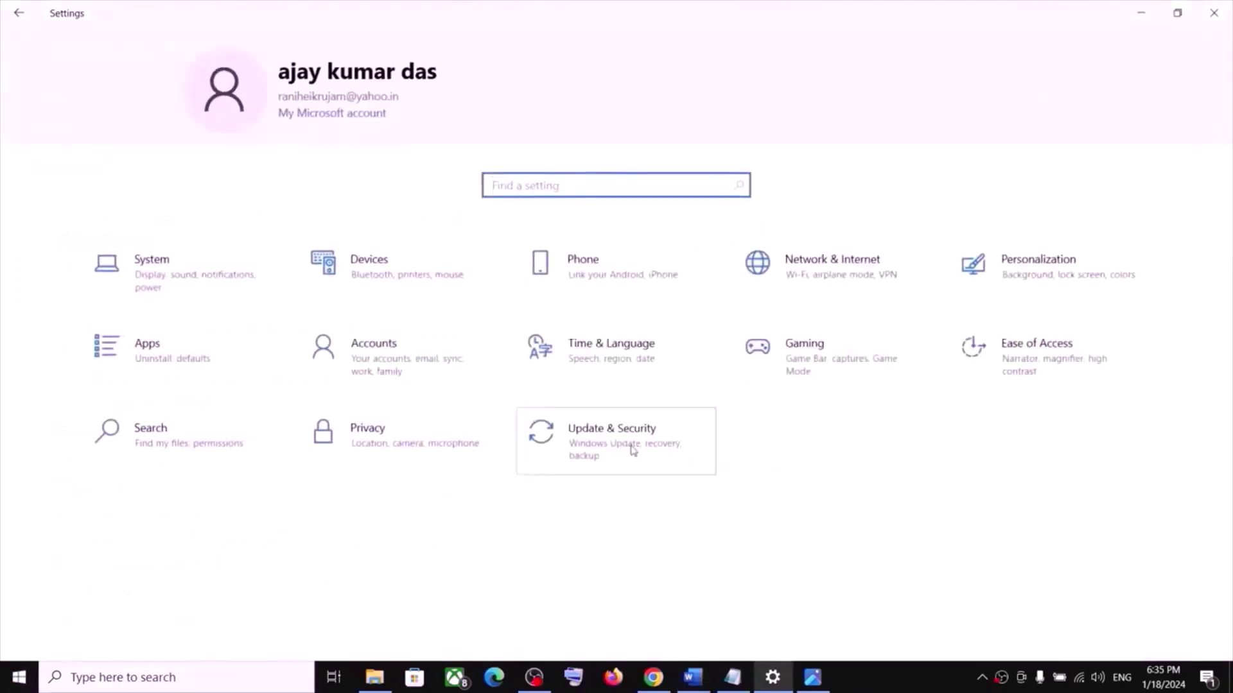
pyautogui.click(633, 450)
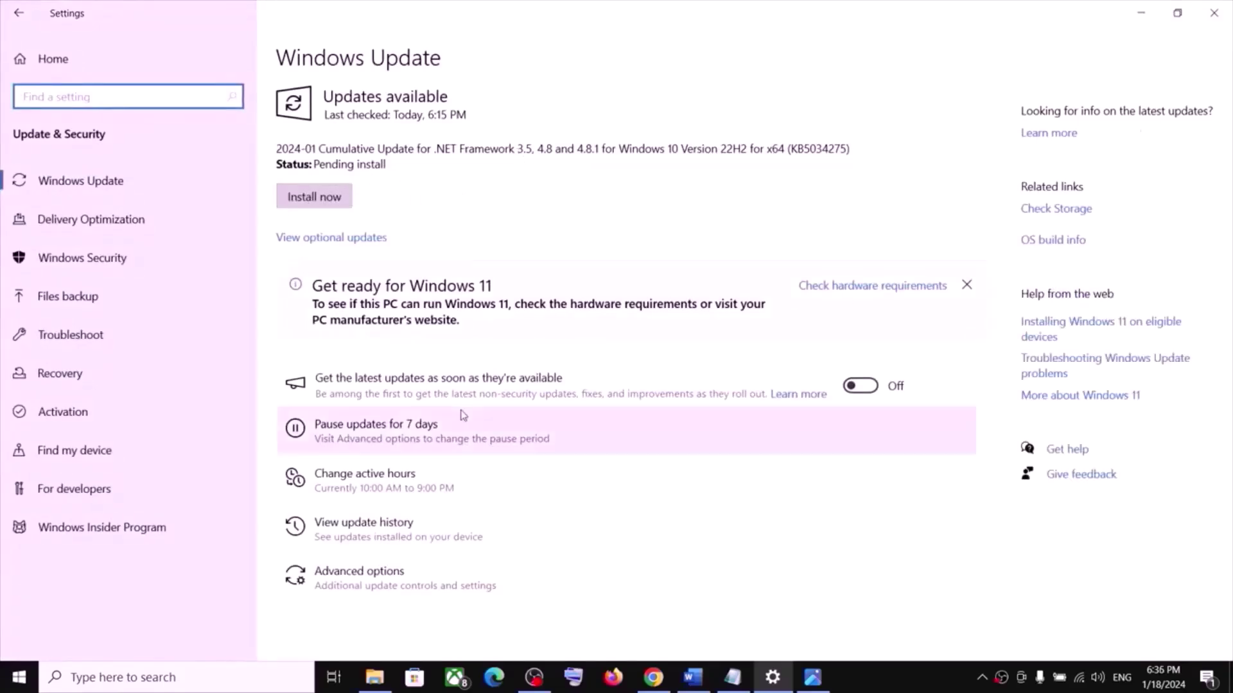
pyautogui.click(396, 524)
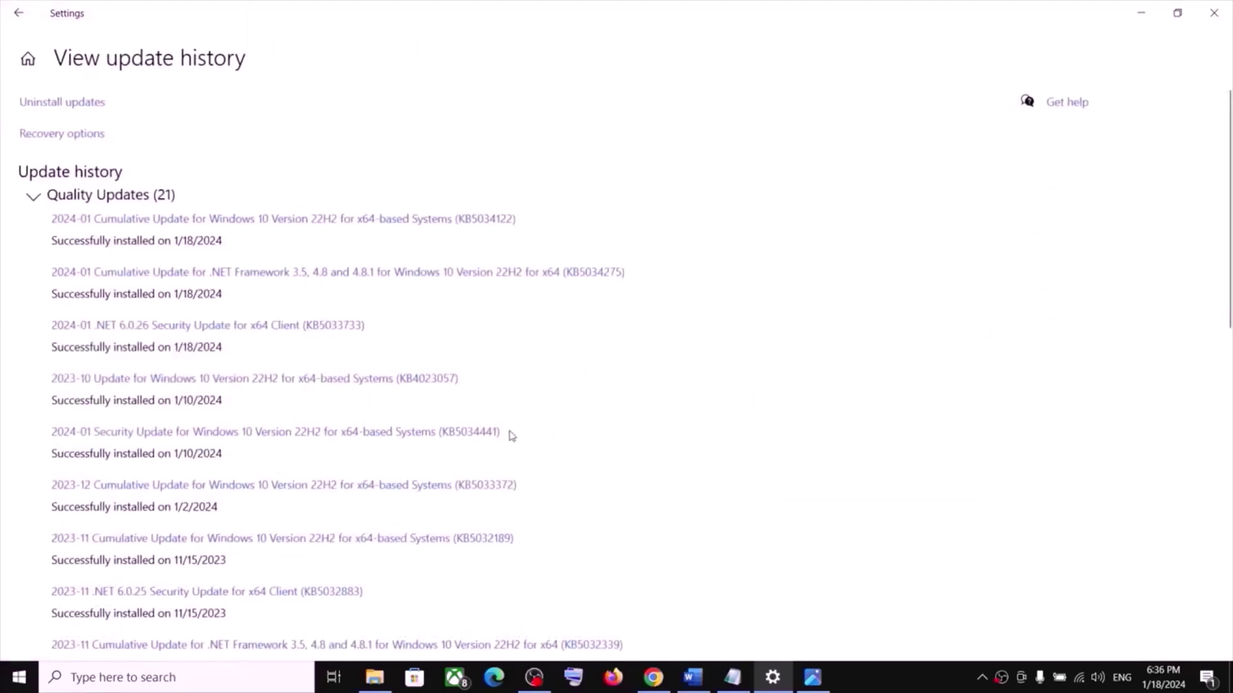
pyautogui.click(1141, 13)
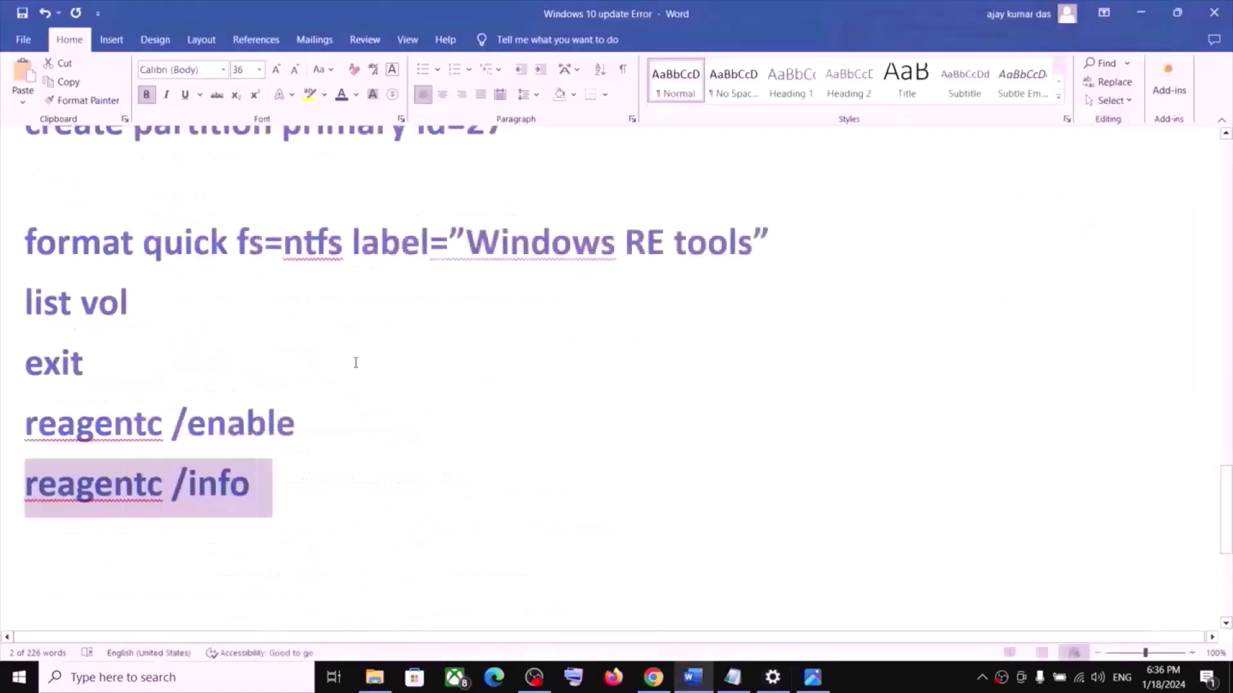
# - Scroll to and select the Word note about running reagentc /enable and its support link
pyautogui.scroll(-3, 246, 501)
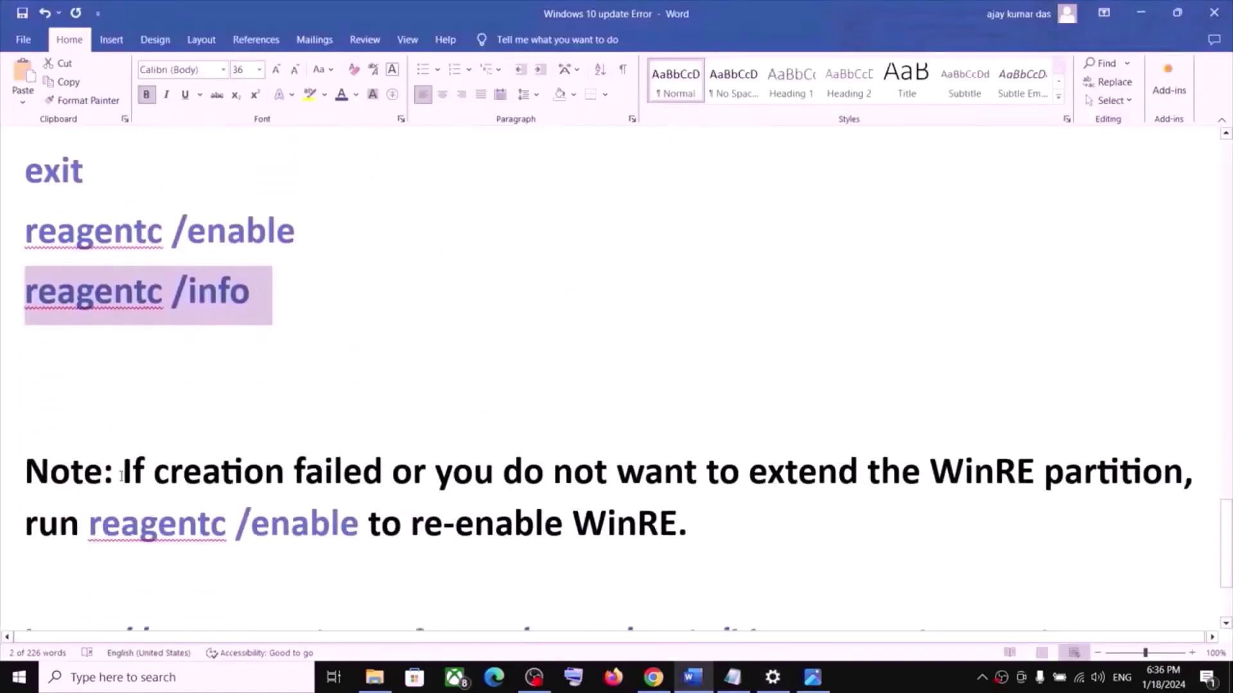
pyautogui.moveTo(141, 473); pyautogui.dragTo(29, 478)
pyautogui.moveTo(90, 523); pyautogui.dragTo(658, 527)
pyautogui.scroll(-1, 402, 571)
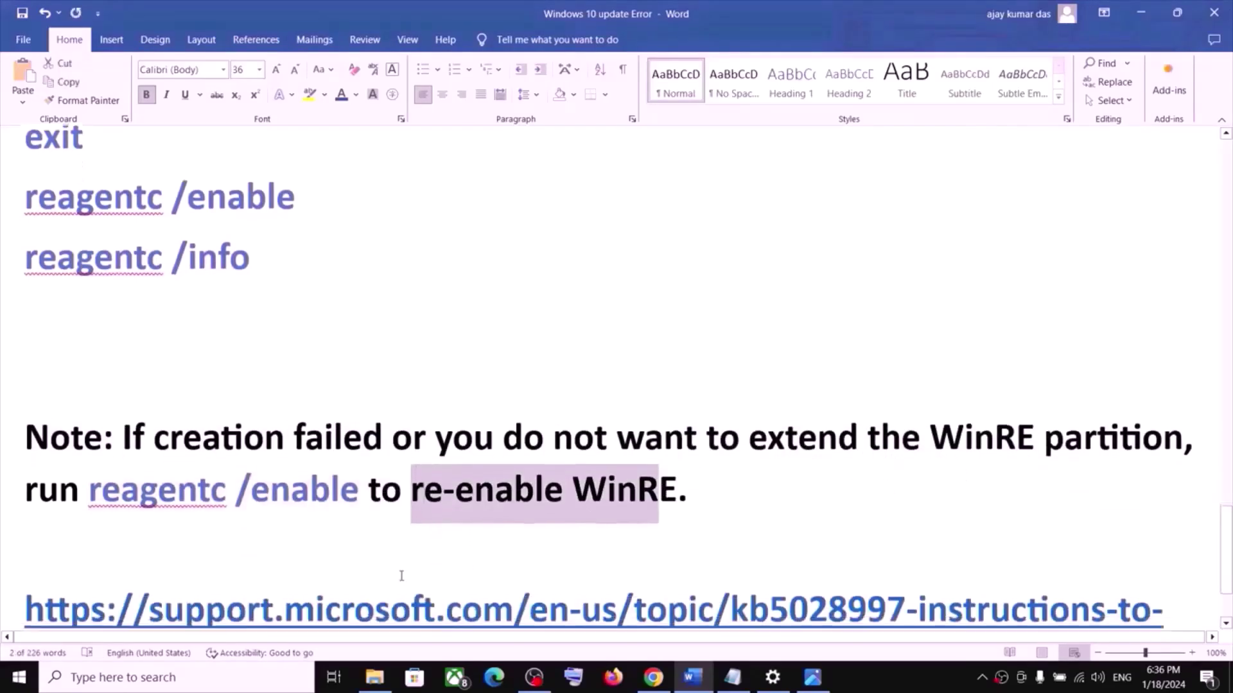
pyautogui.scroll(-3, 402, 566)
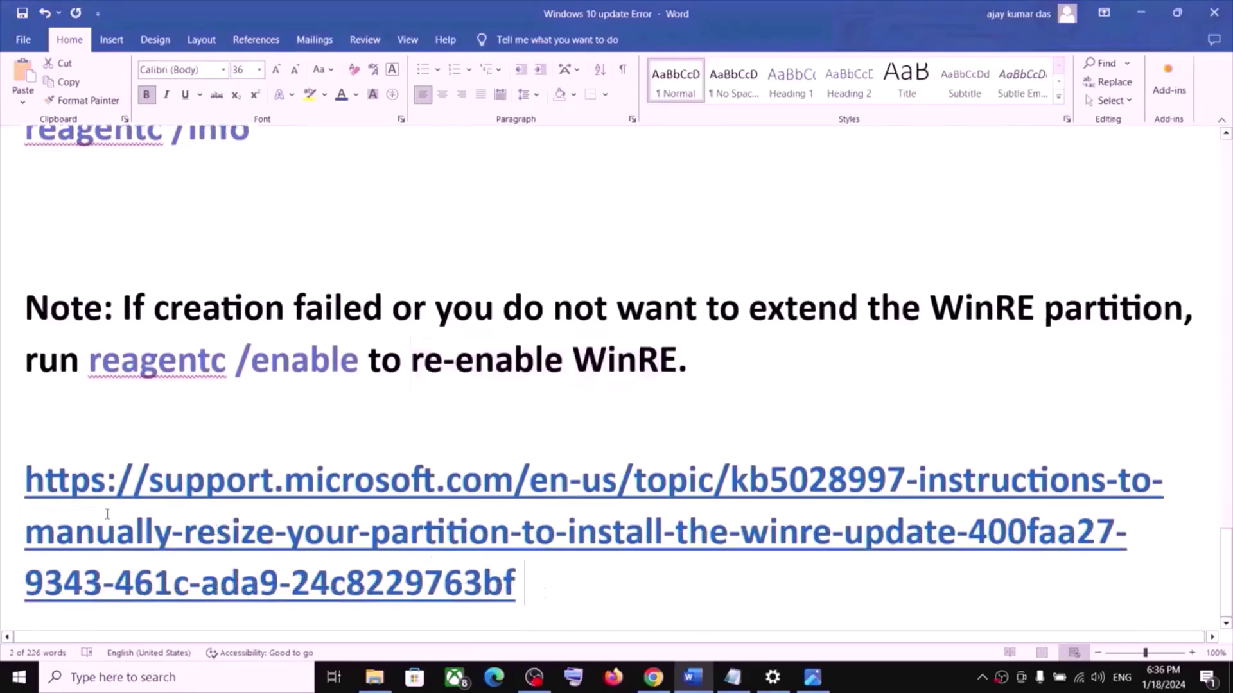
pyautogui.moveTo(545, 594); pyautogui.dragTo(24, 496)
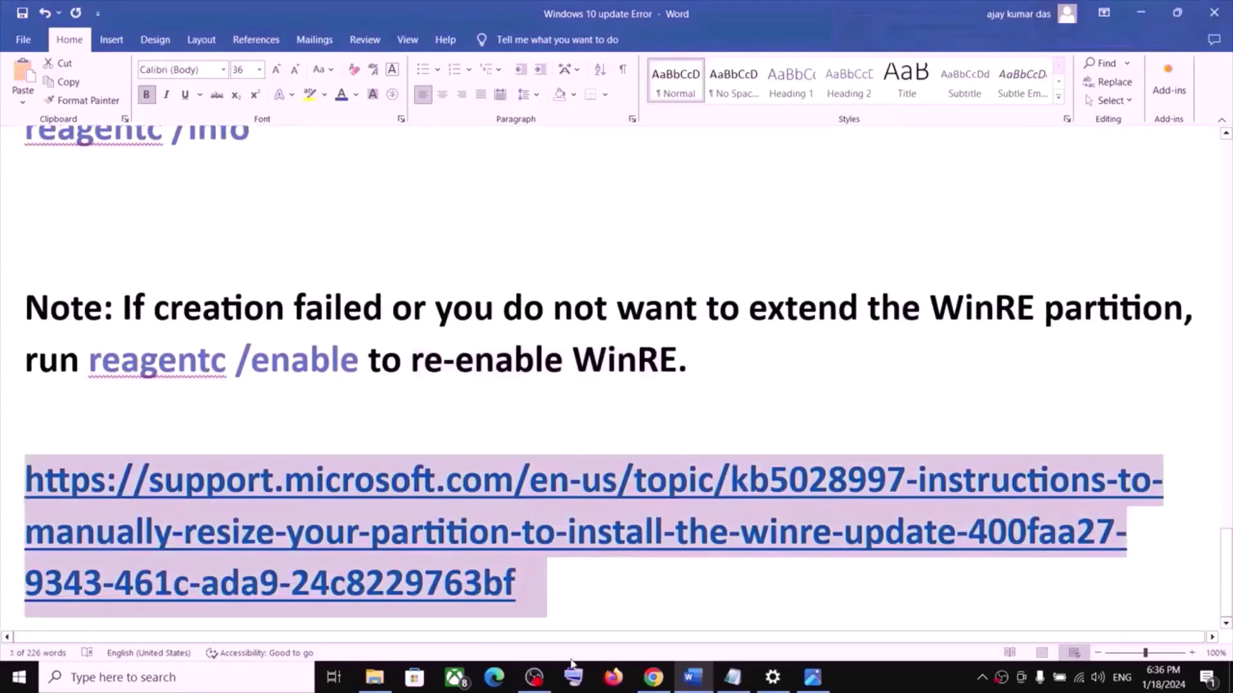
# - Bring up the KB5028997 partition-resize support article in Chrome and skim its title
pyautogui.click(653, 677)
pyautogui.click(118, 16)
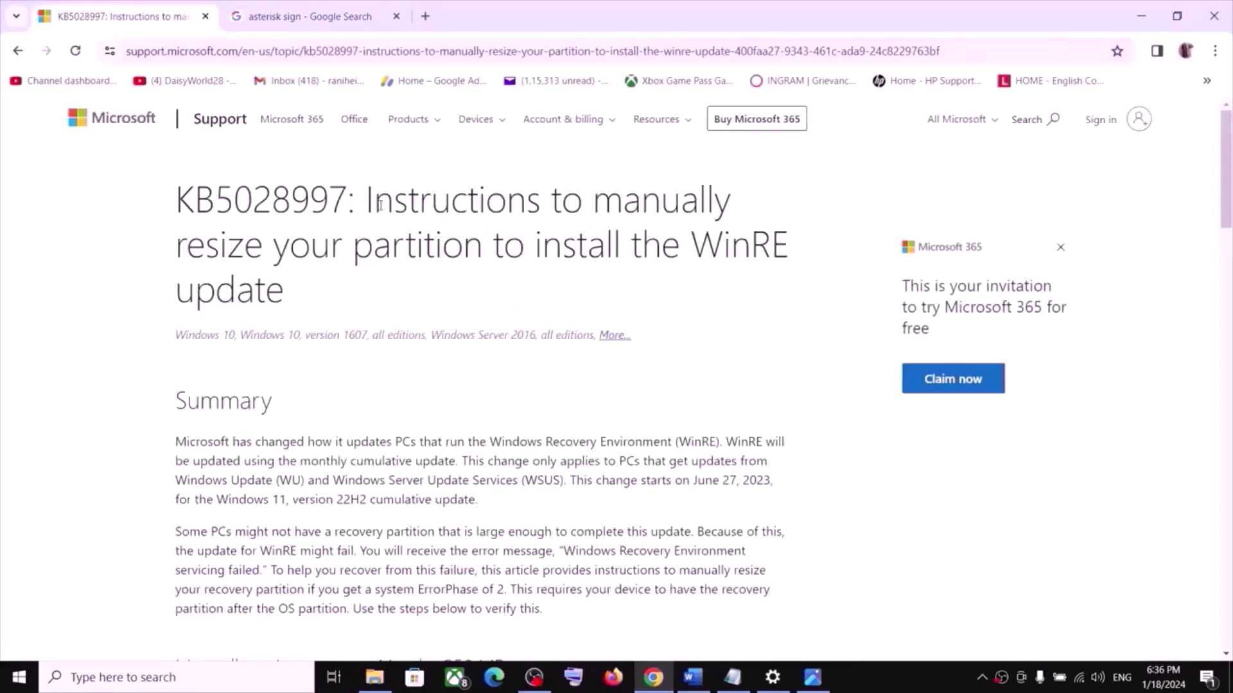
pyautogui.moveTo(374, 201); pyautogui.dragTo(549, 286)
pyautogui.scroll(-5, 414, 403)
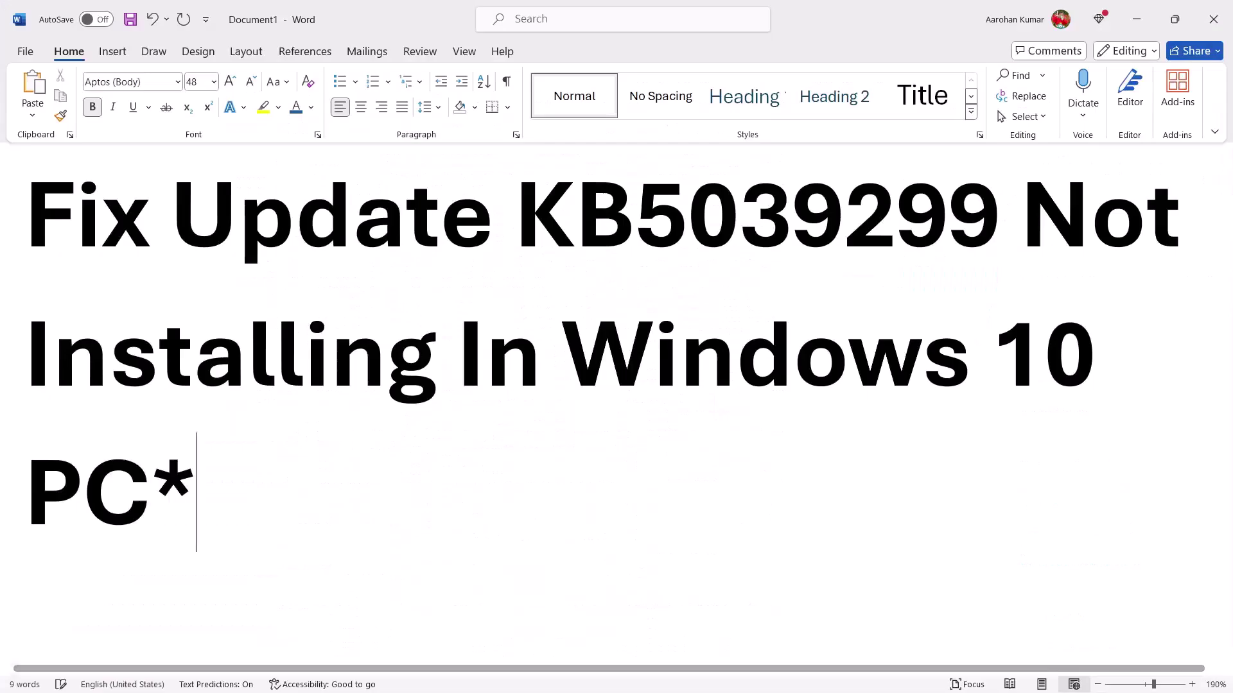
# - Delete the asterisk so the title reads 'Fix Update KB5039299 Not Installing In Windows 10 PC'
pyautogui.press('BackSpace')
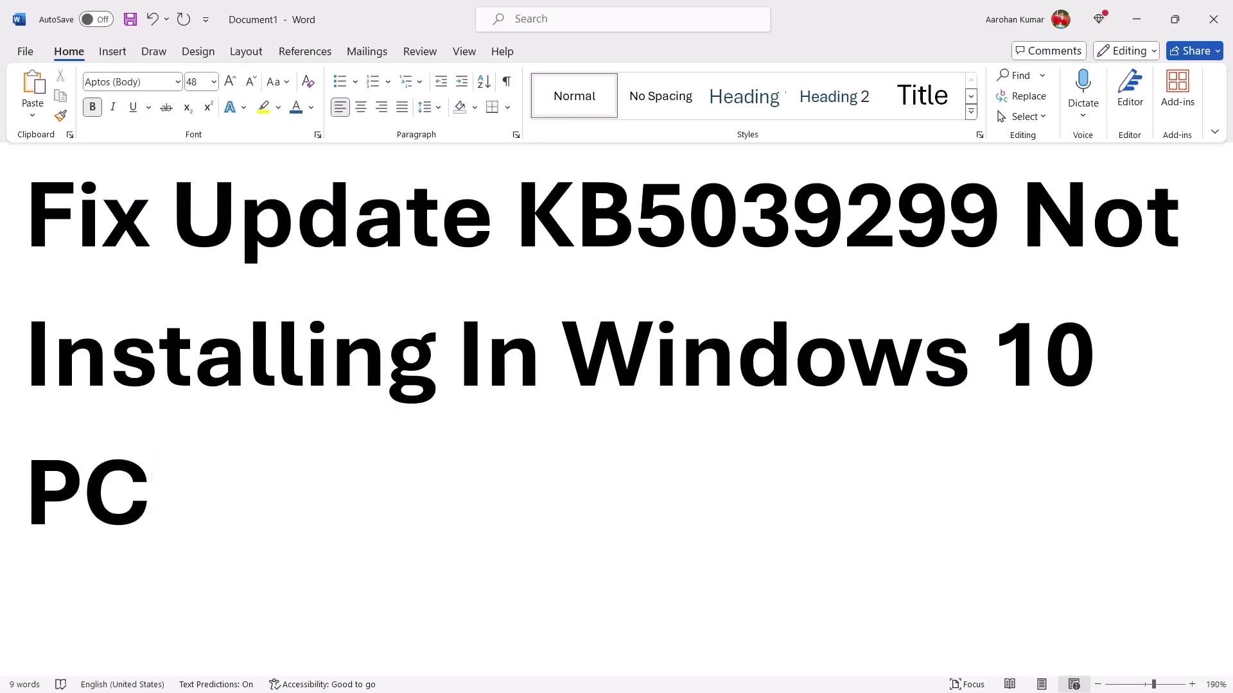
pyautogui.doubleClick(723, 209)
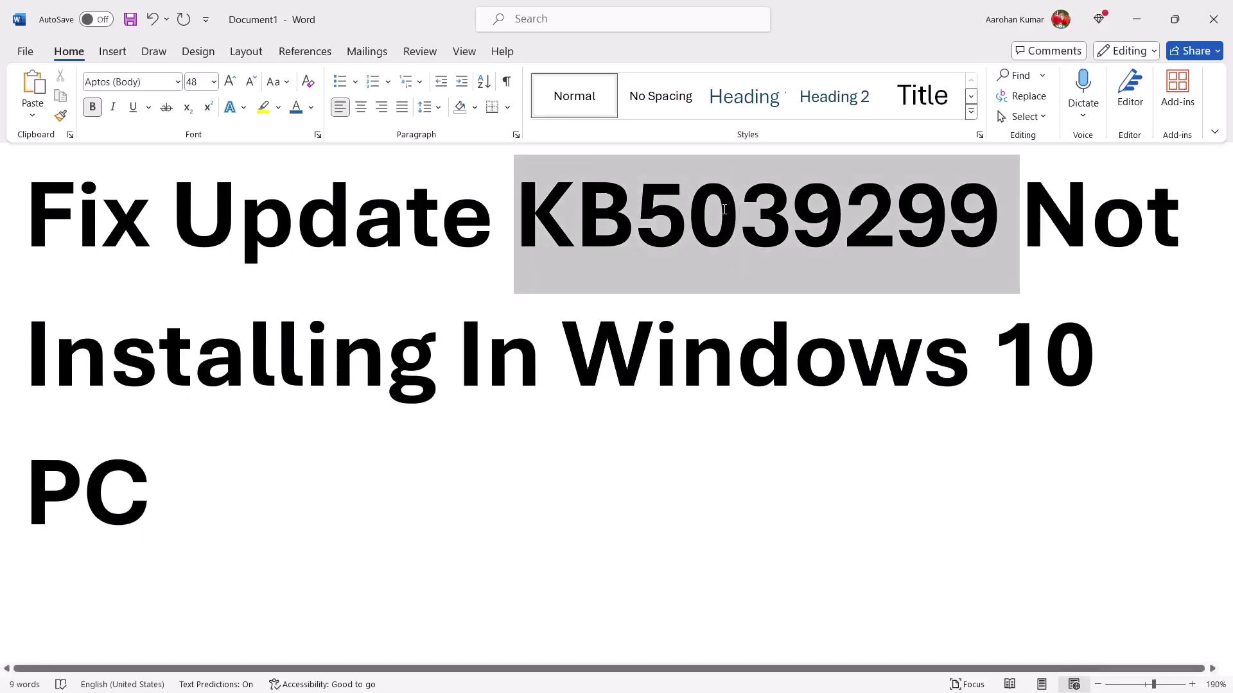
pyautogui.click(723, 209)
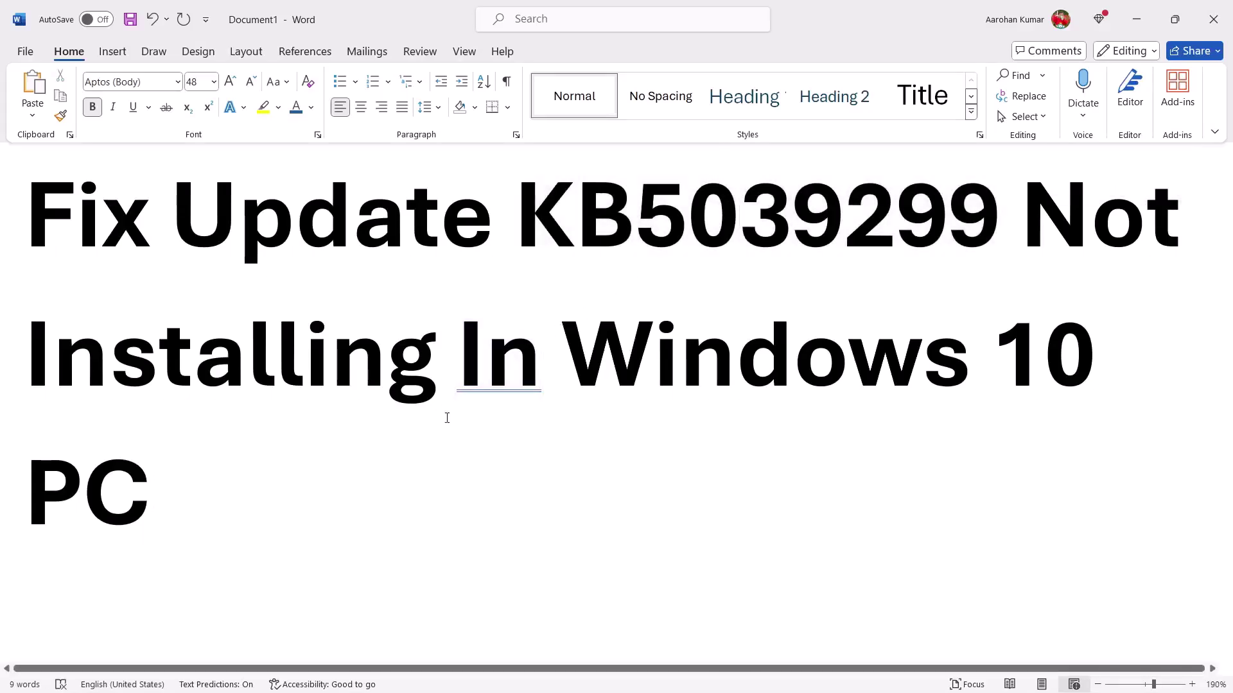
pyautogui.click(380, 447)
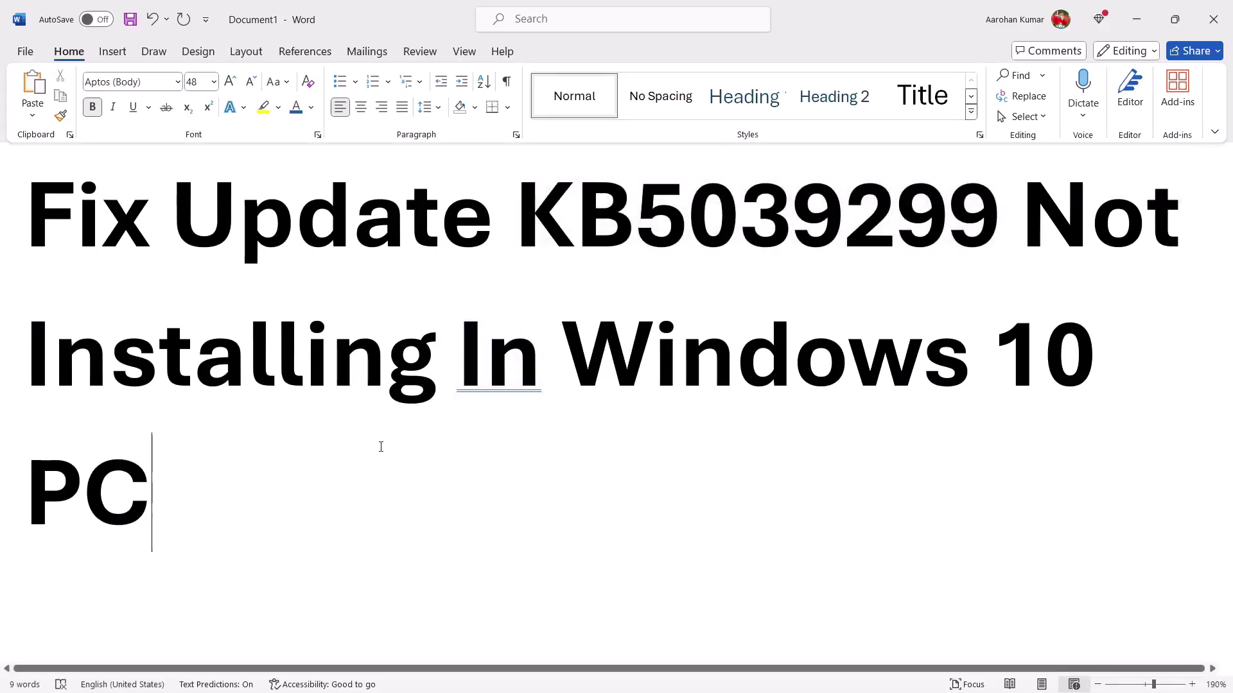